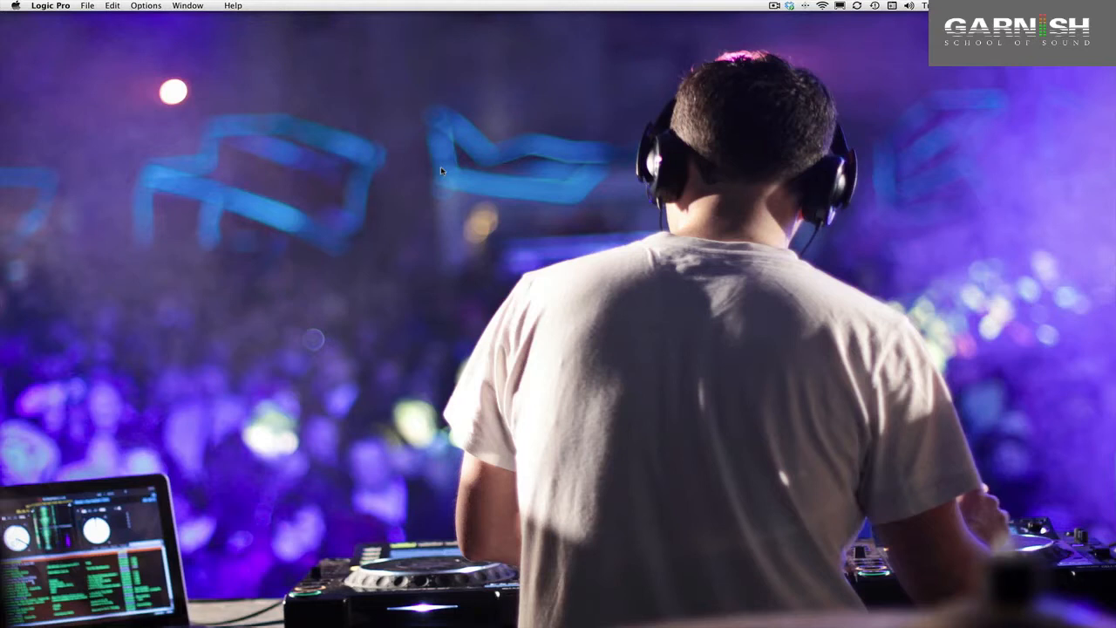
- Create a new empty project with one software instrument track routed to Output 1-2
click(90, 7)
click(99, 17)
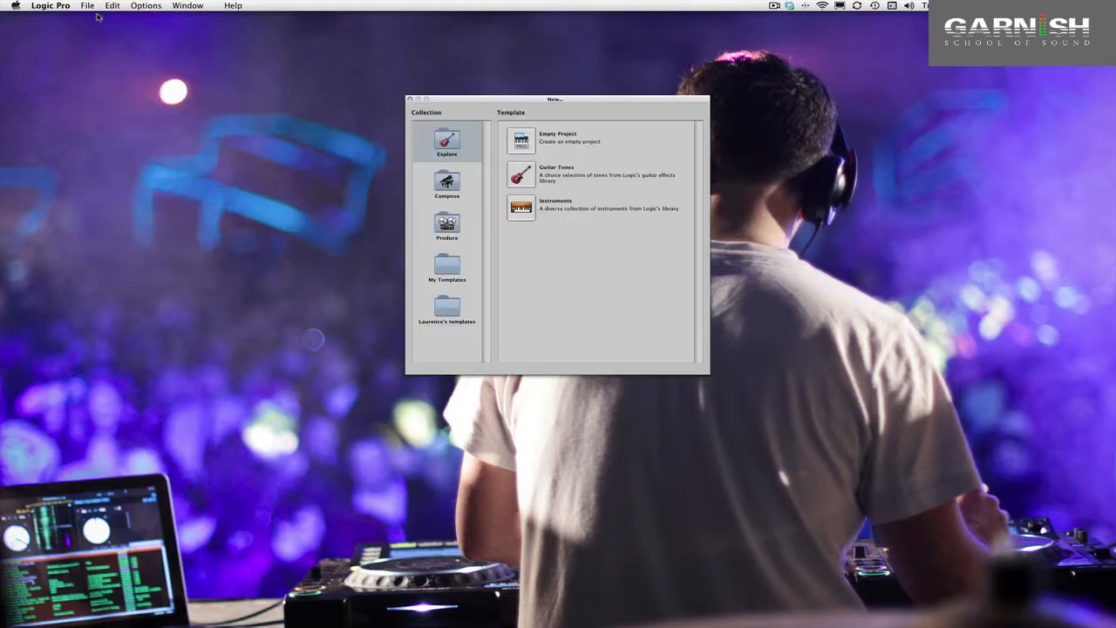
click(523, 141)
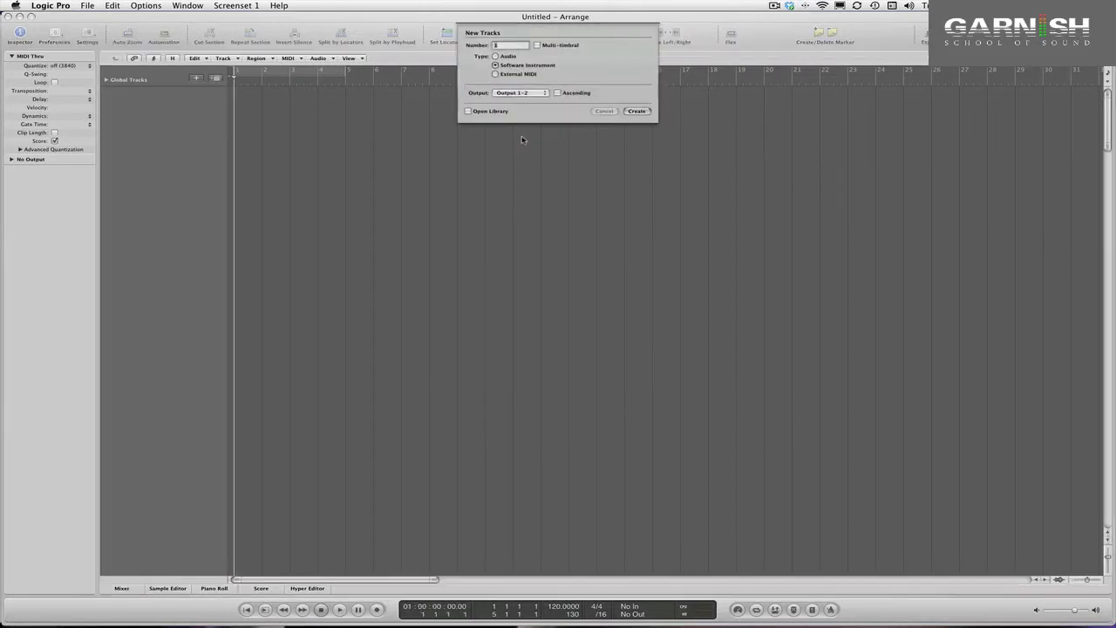
click(638, 111)
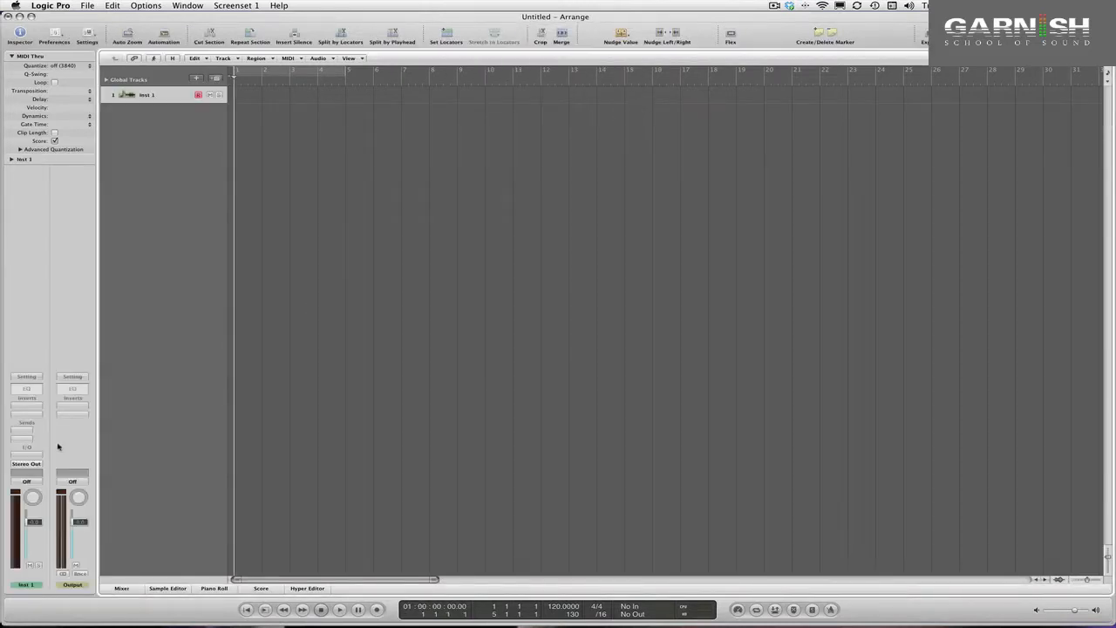
- Load a stereo Ultrabeat drum synth on the Inst 1 track and move its window clear of the track header
click(33, 452)
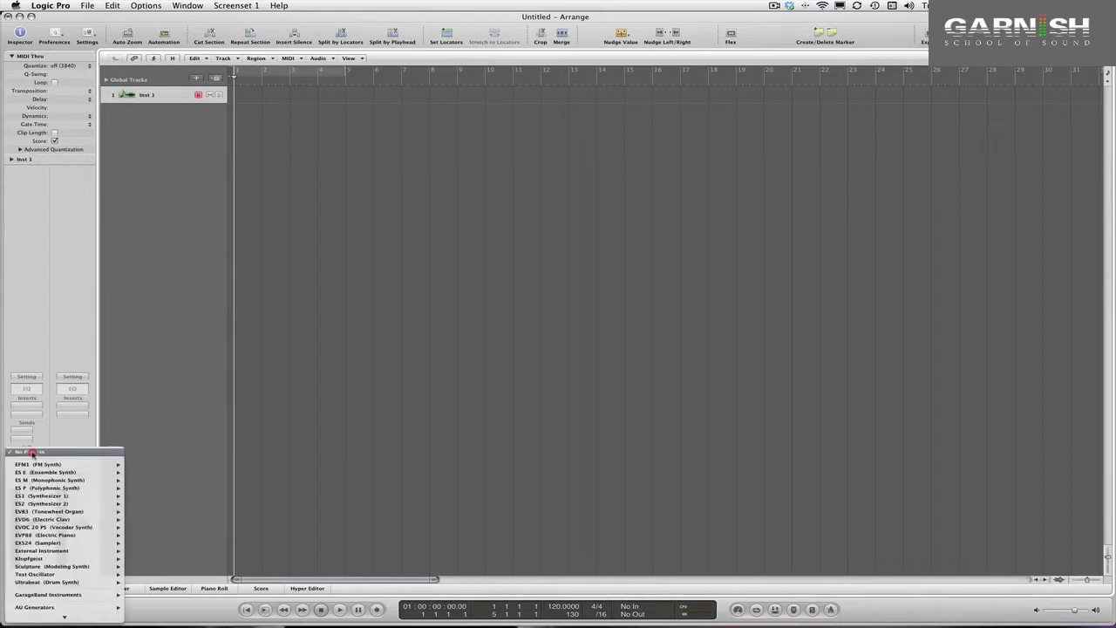
mouse_move(34, 581)
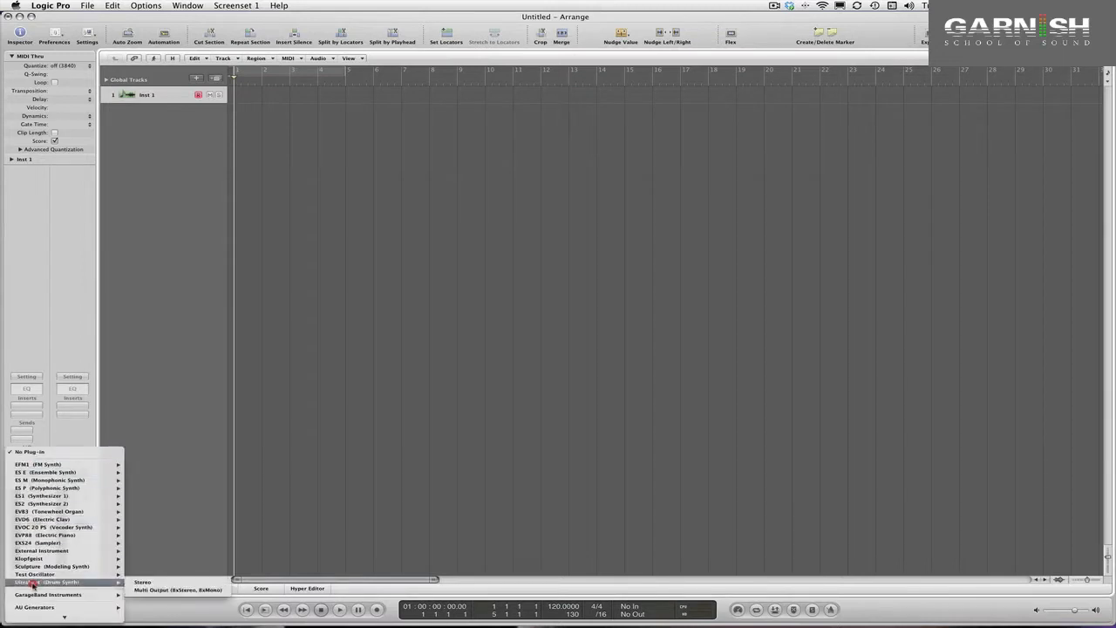
click(157, 582)
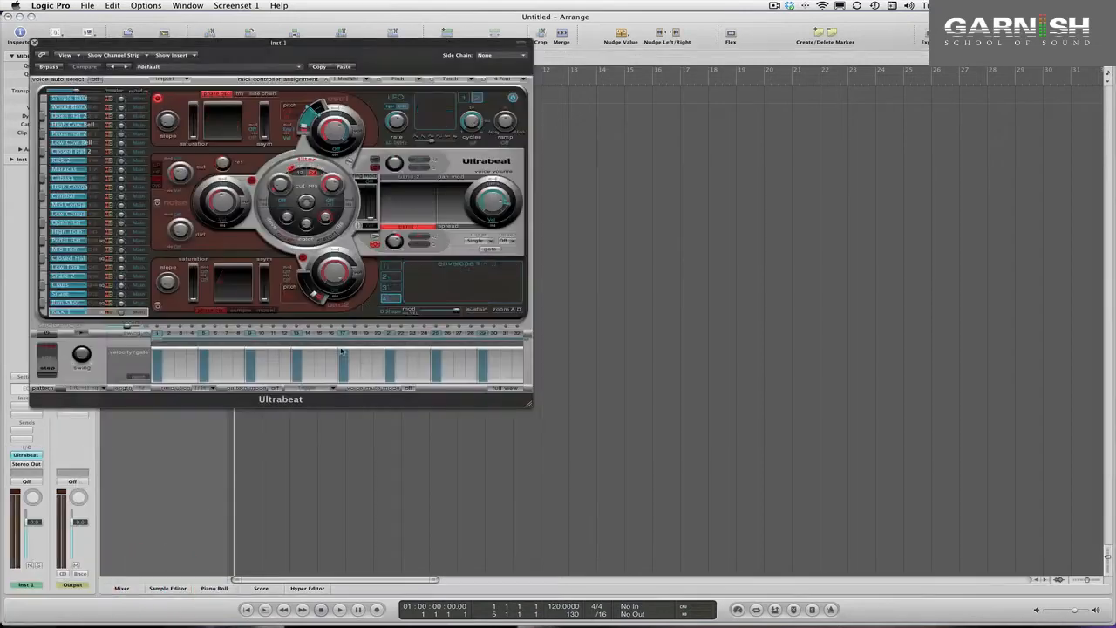
drag(281, 43, 661, 105)
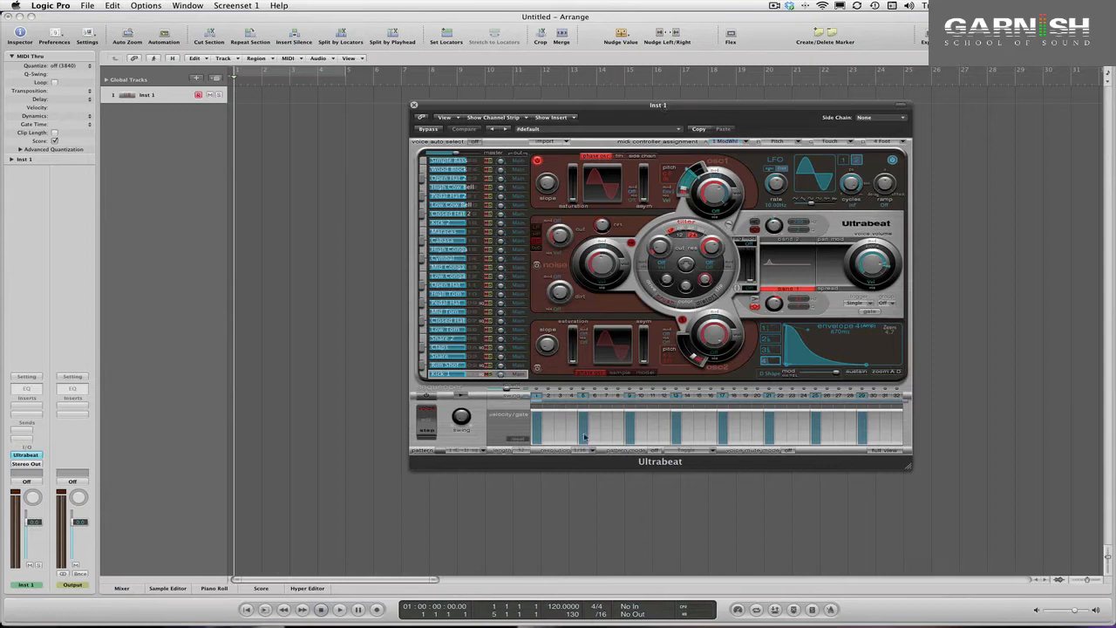
- Set the project tempo to 140 BPM
double_click(560, 606)
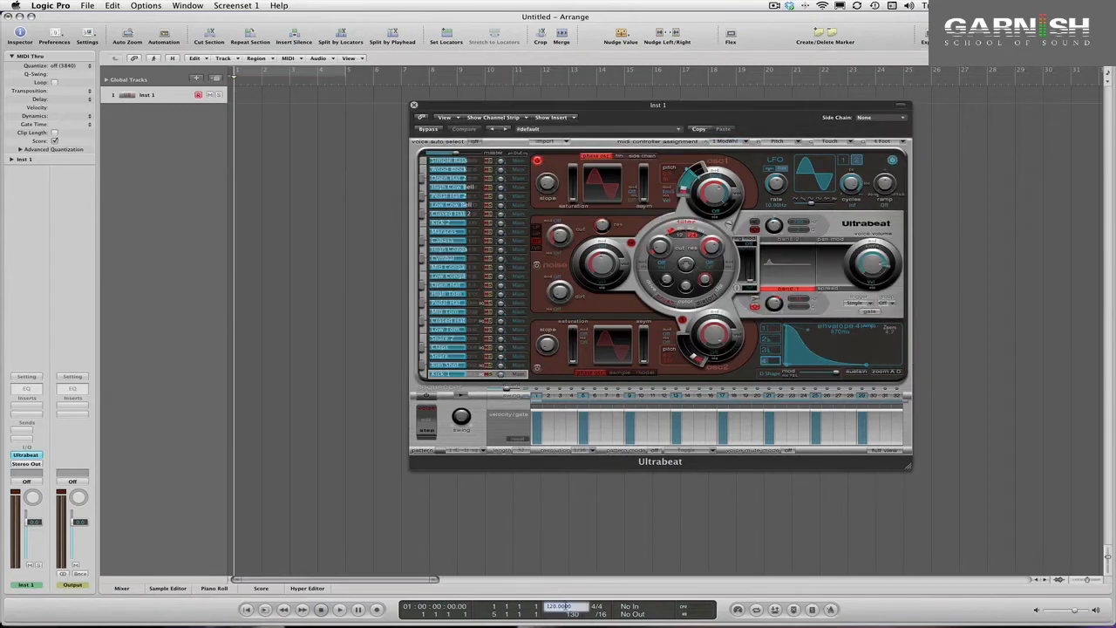
text(140)
key(Return)
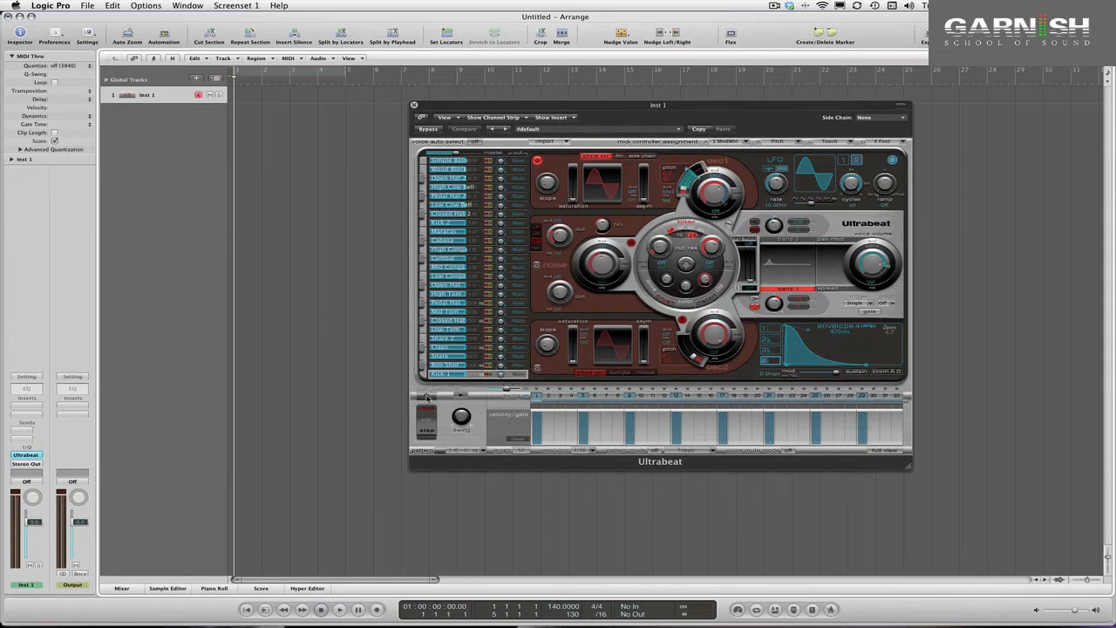
- Turn on Ultrabeat's step sequencer in full view and select the empty pattern 10 (A -1)
click(428, 398)
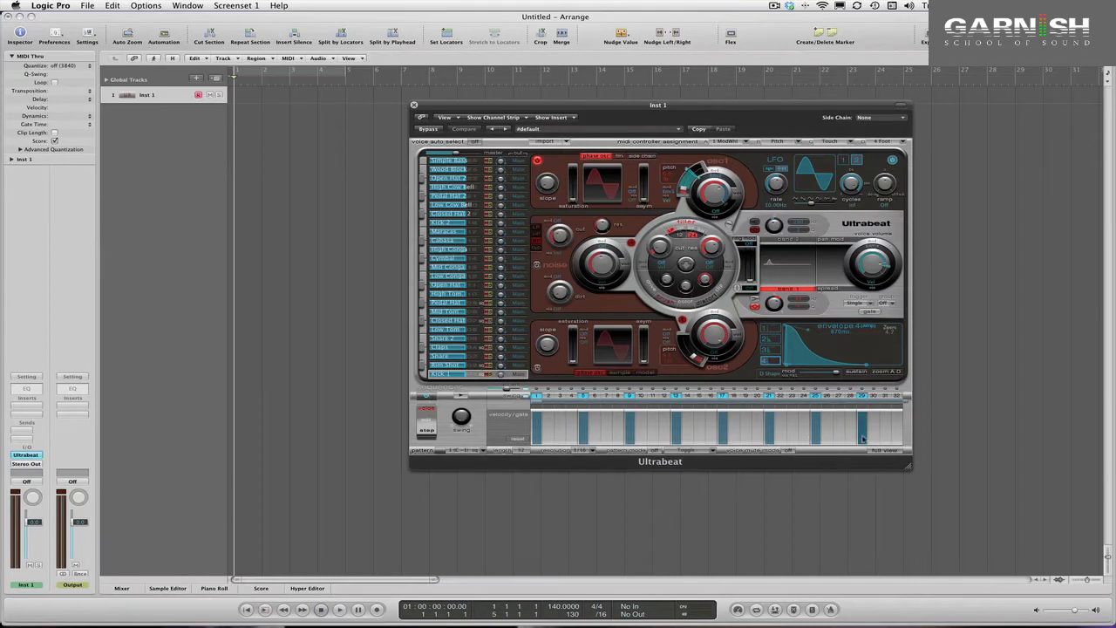
click(885, 450)
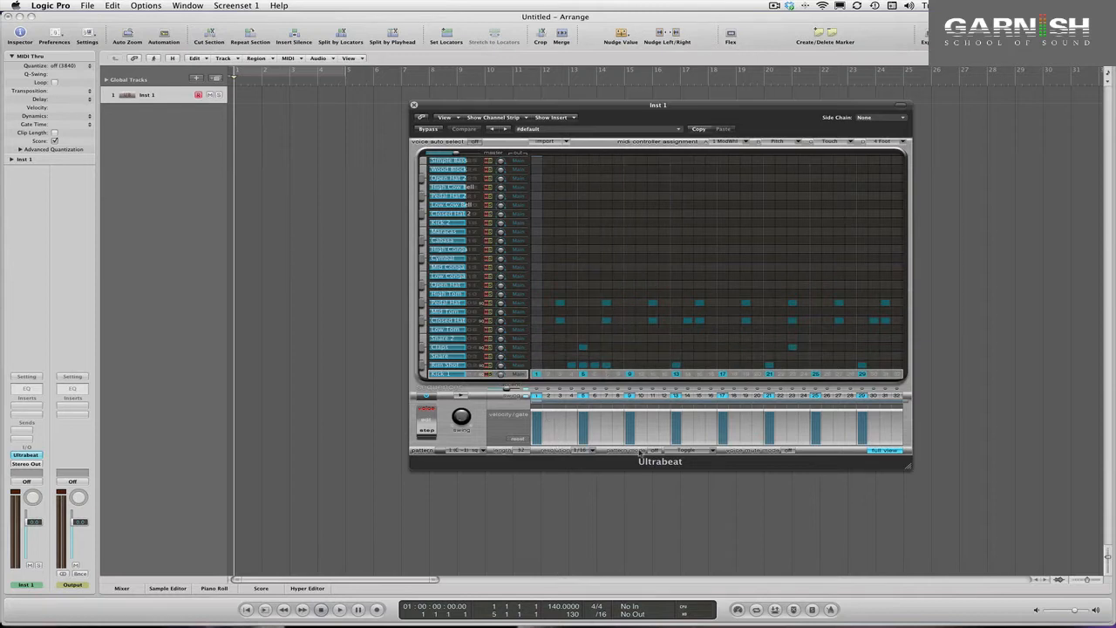
click(483, 451)
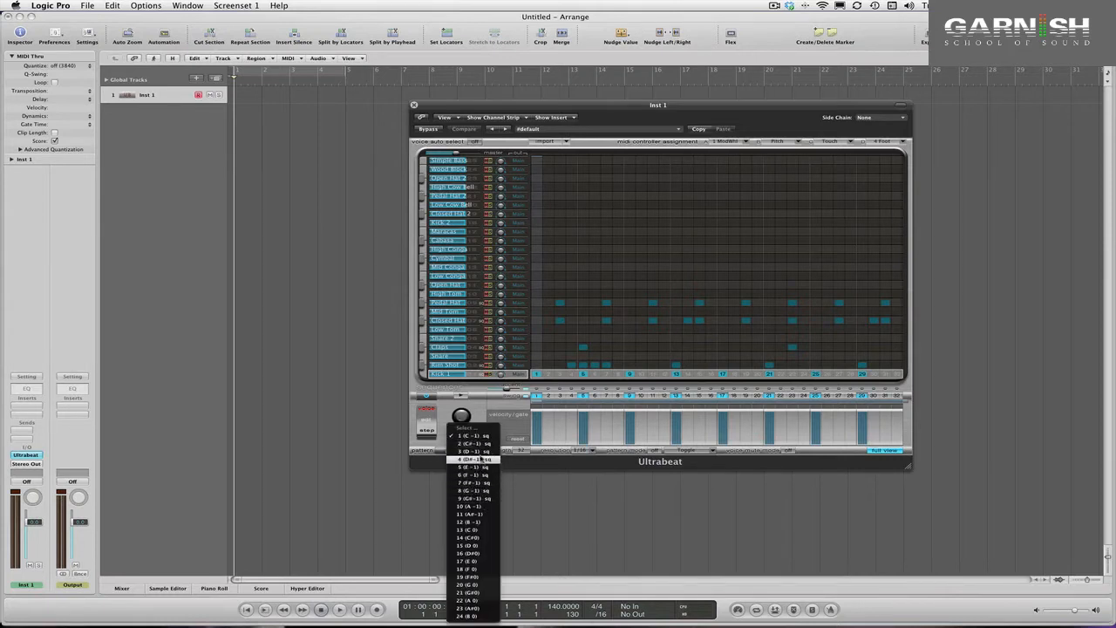
click(479, 509)
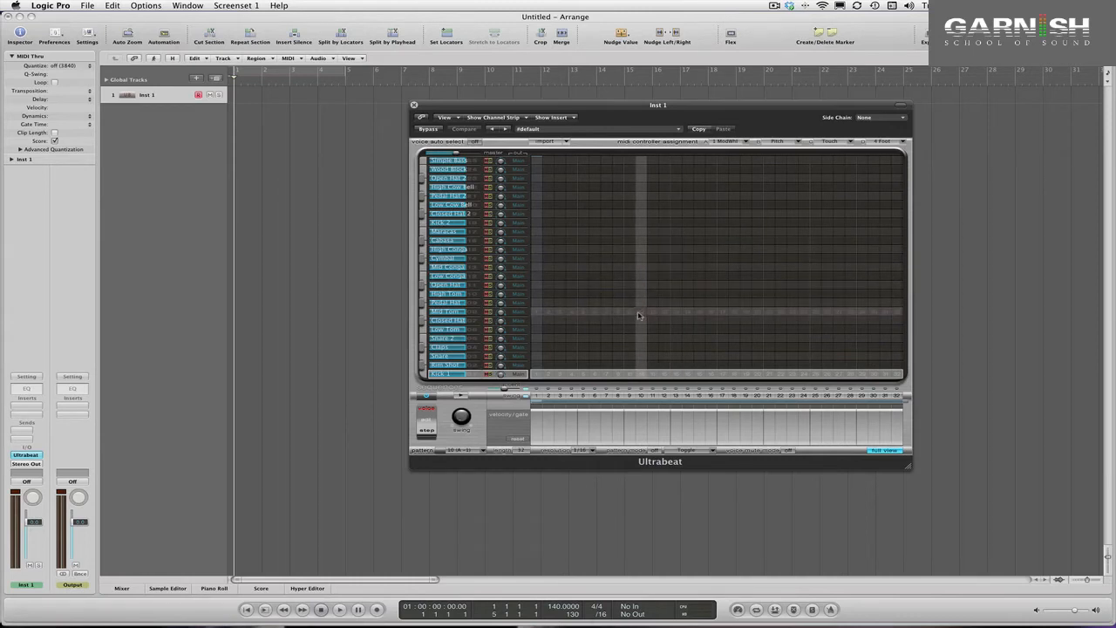
- Program Kick 1 hits on steps 1 and 17 and Snare hits on steps 9 and 25
click(538, 375)
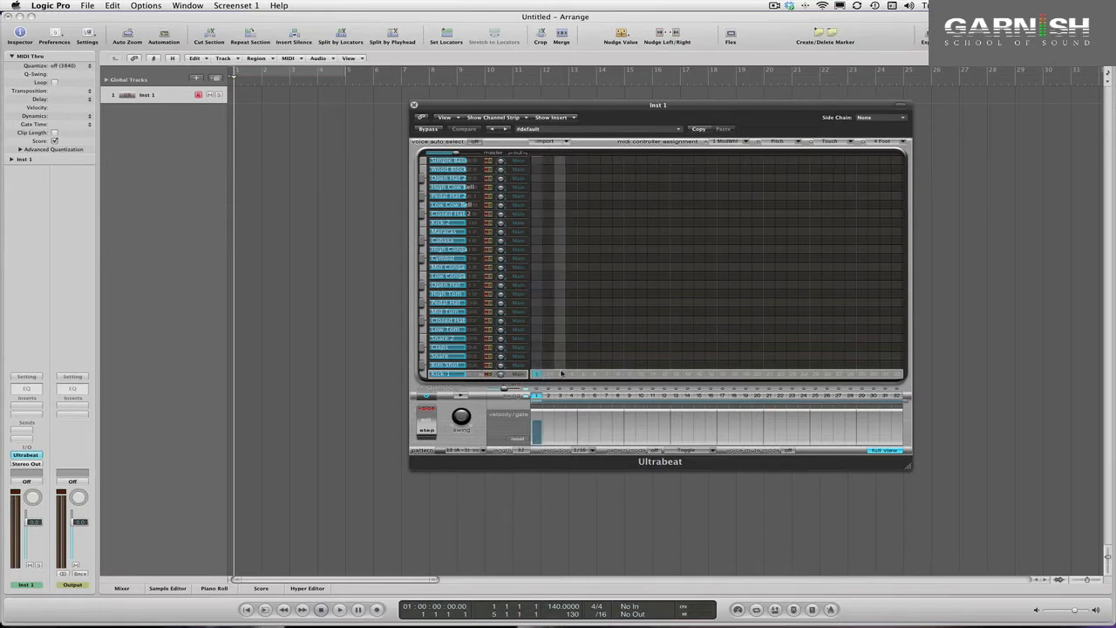
click(630, 358)
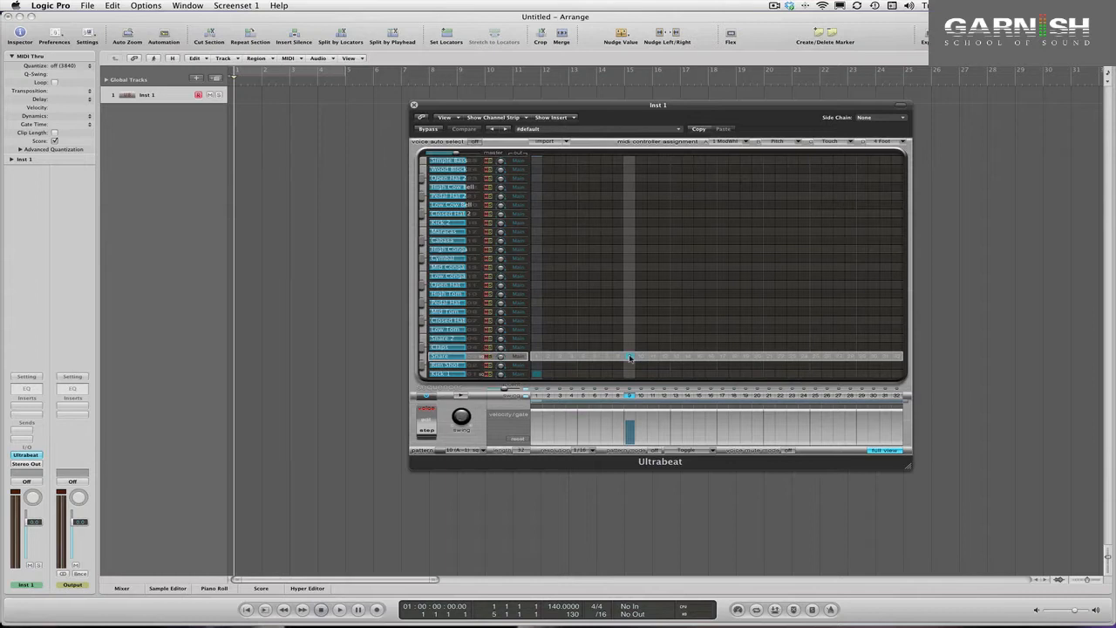
click(723, 375)
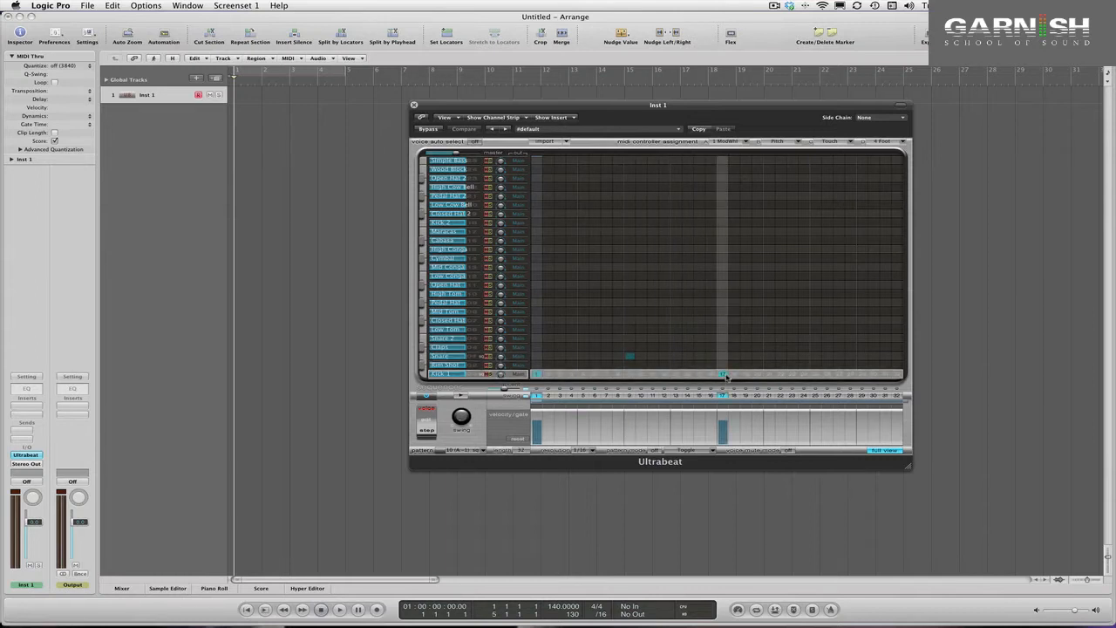
click(816, 356)
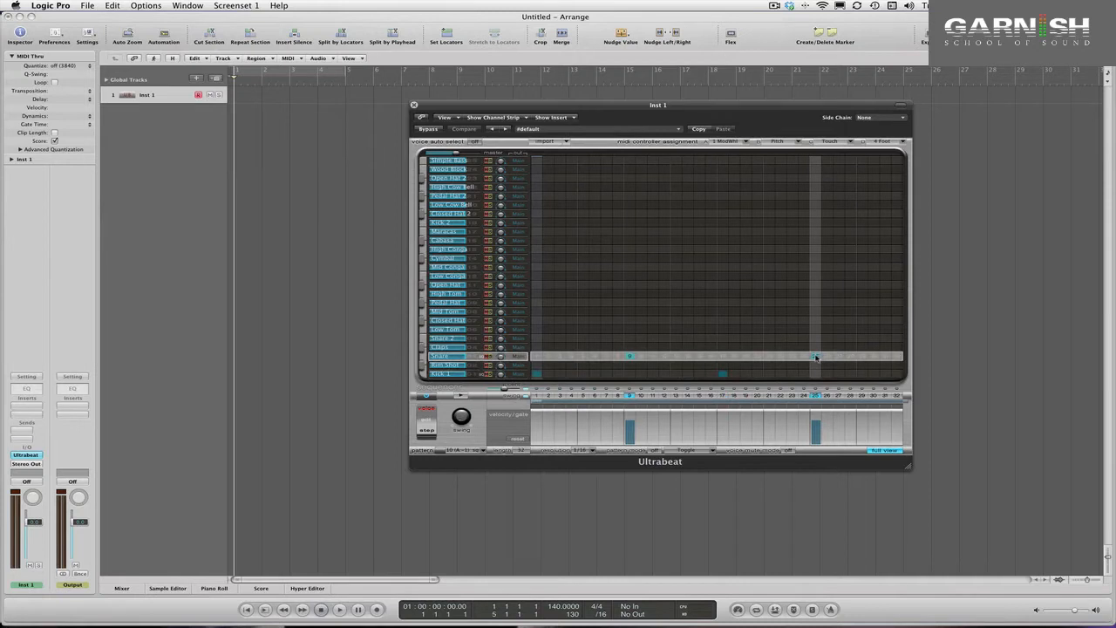
- Add Claps hits on steps 9 and 25 and Open Hat hits on steps 1 and 17
click(631, 349)
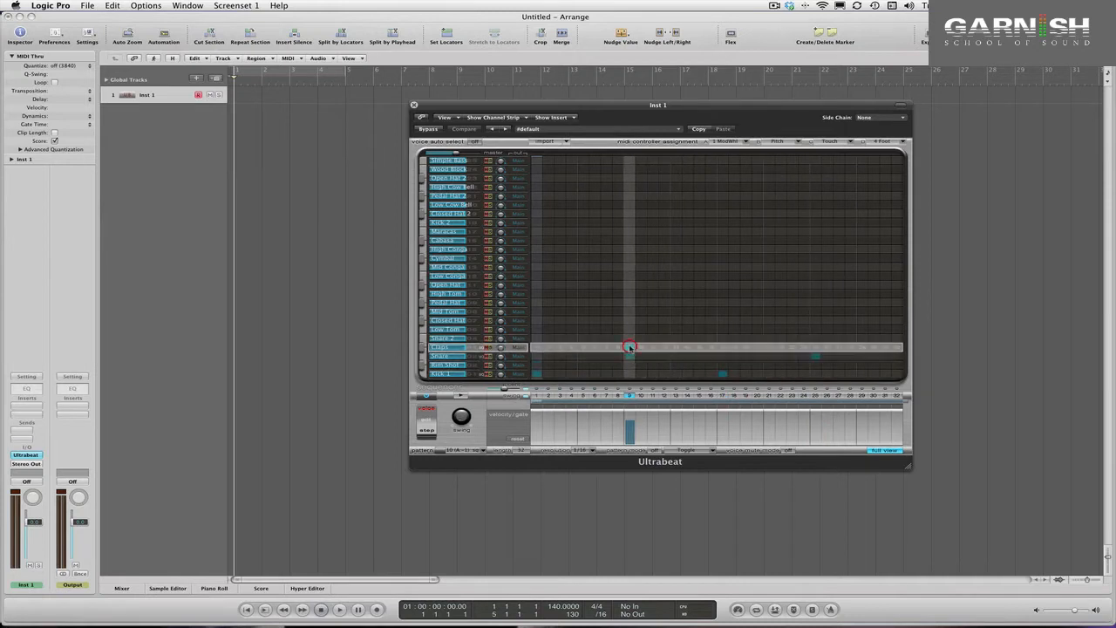
click(816, 349)
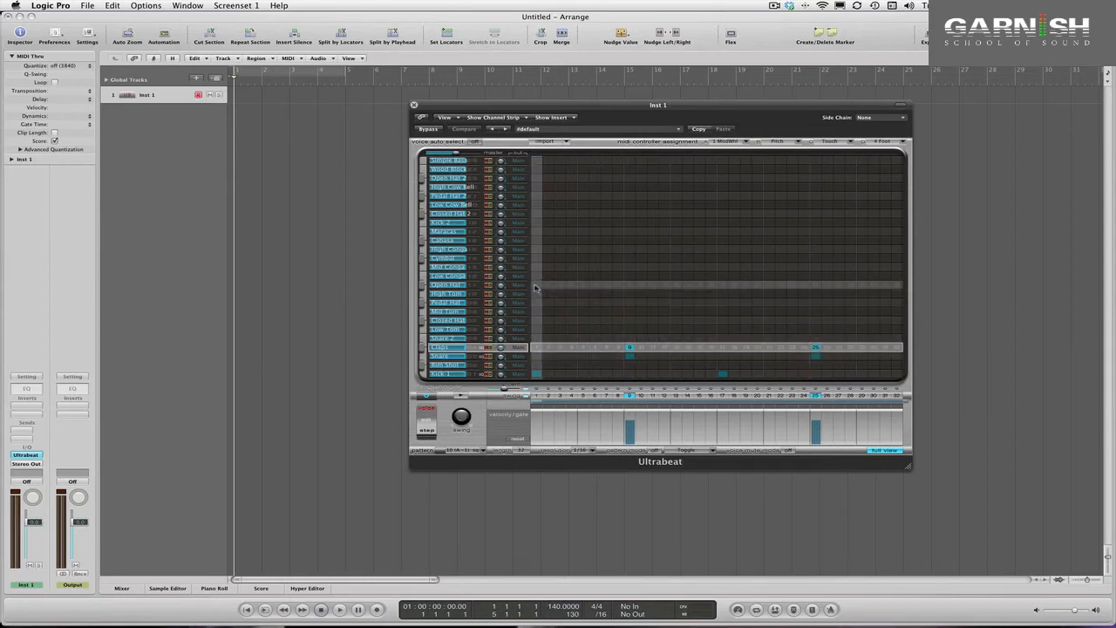
click(537, 285)
click(721, 285)
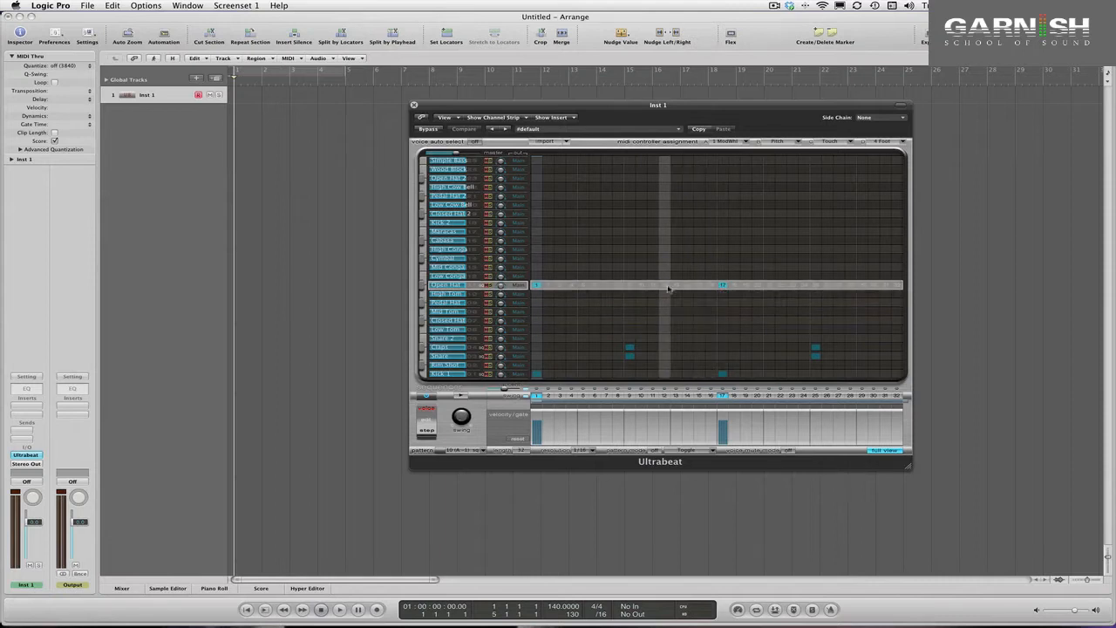
- Fill the Closed Hat 2 row using Create & Replace Randomly, regenerating the random pattern several times
right_click(545, 215)
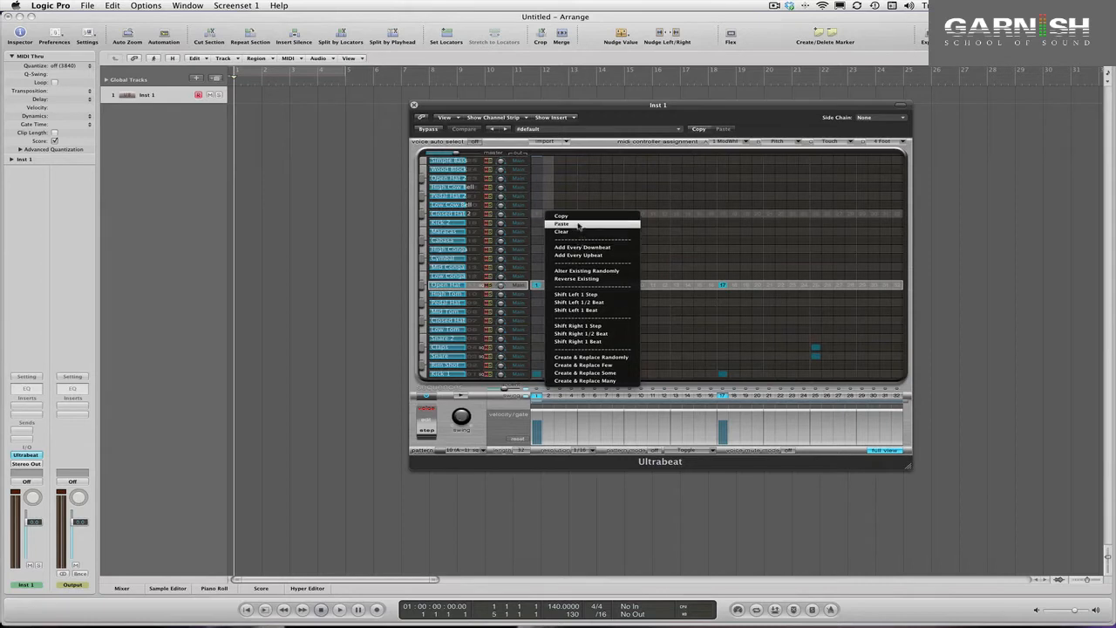
click(584, 358)
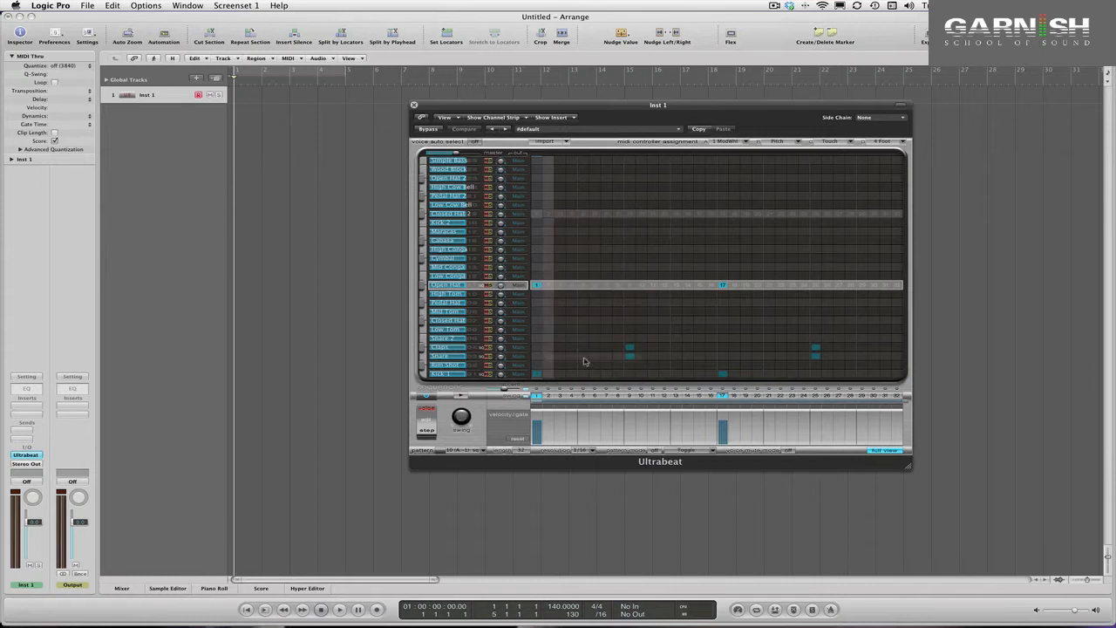
right_click(611, 219)
click(637, 214)
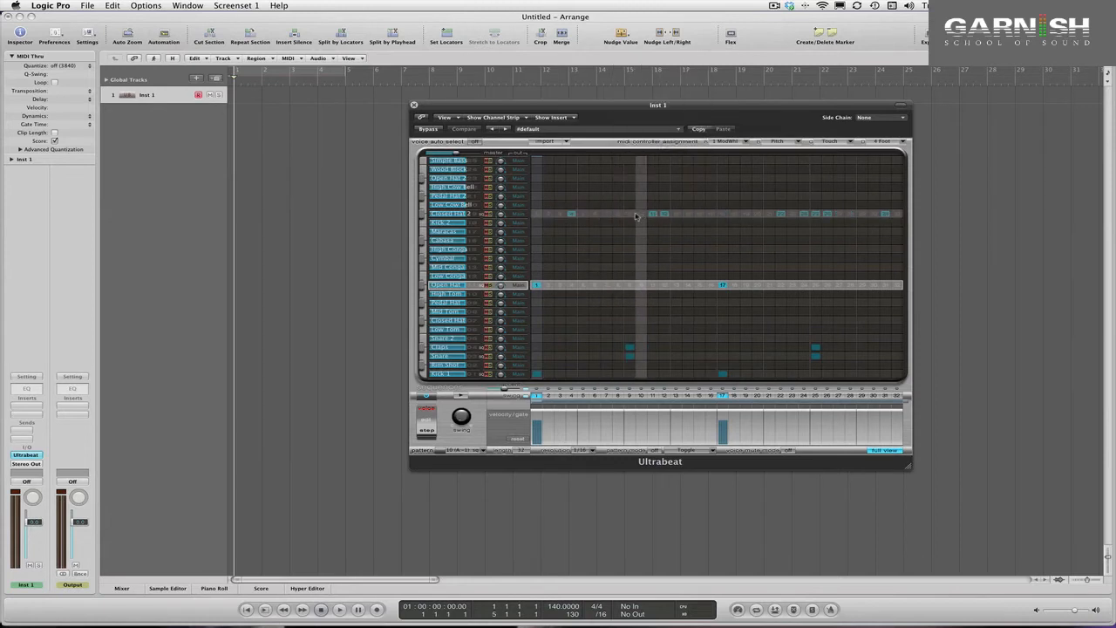
right_click(637, 216)
click(631, 215)
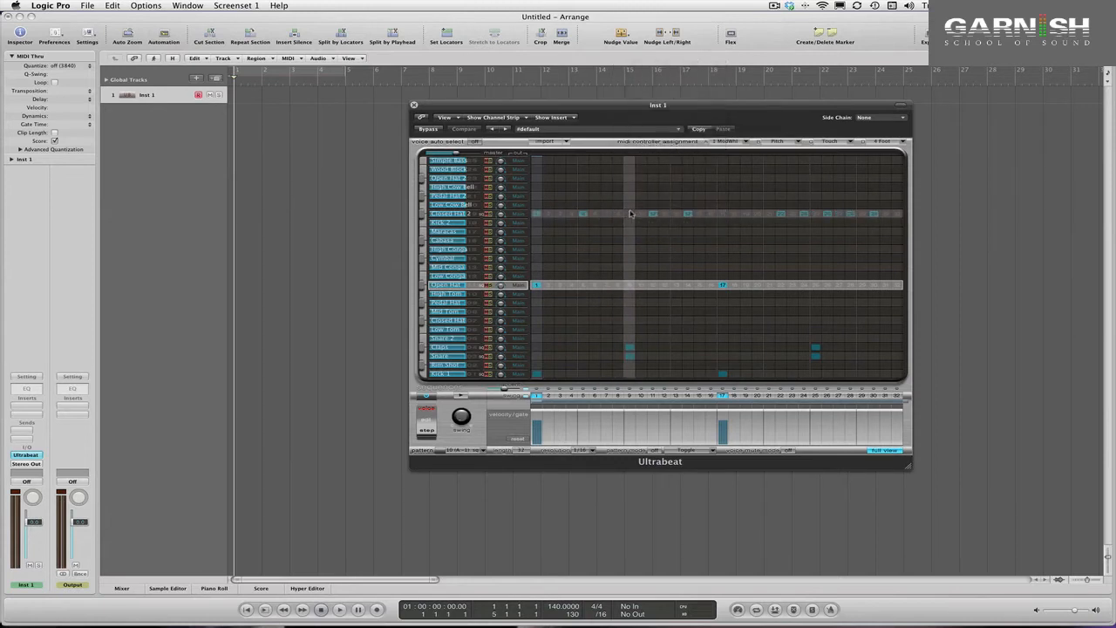
right_click(631, 213)
click(644, 213)
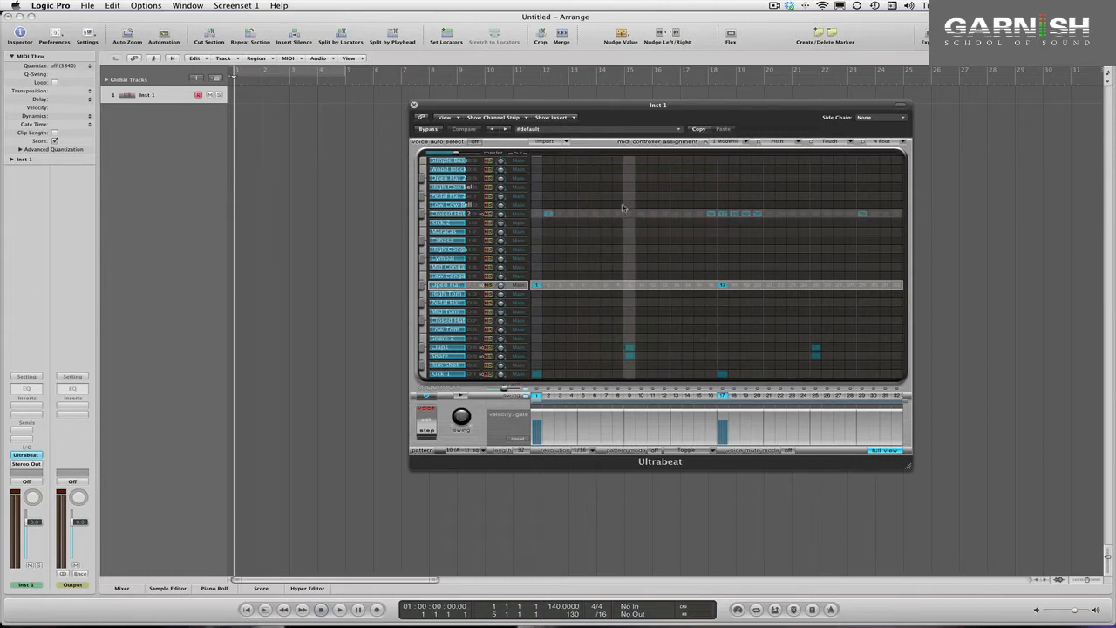
- Set a two-bar cycle region from bar 1 to bar 3 and start playback of the pattern
drag(234, 71, 291, 76)
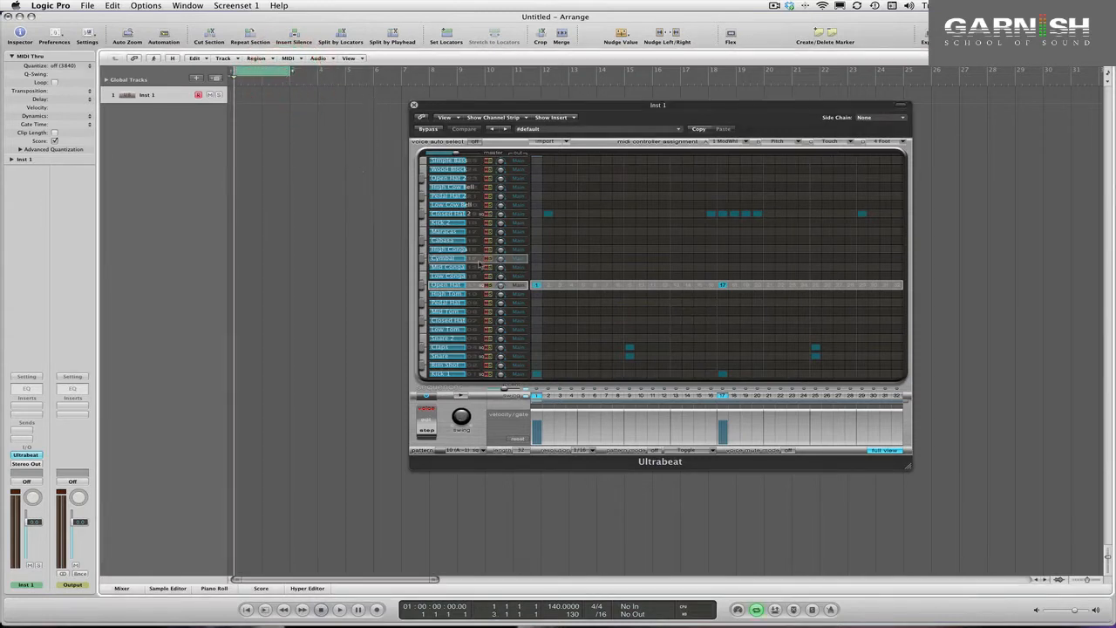
key(space)
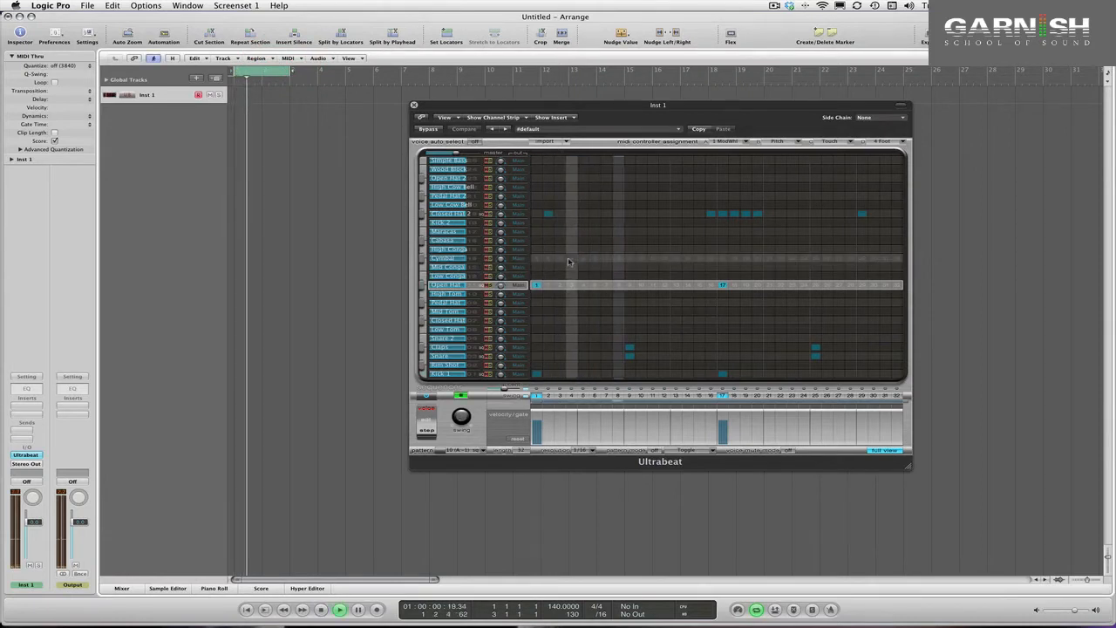
- In the Closed Hat 2 row, activate steps 1 and 3 through 9 and clear step 2
click(538, 216)
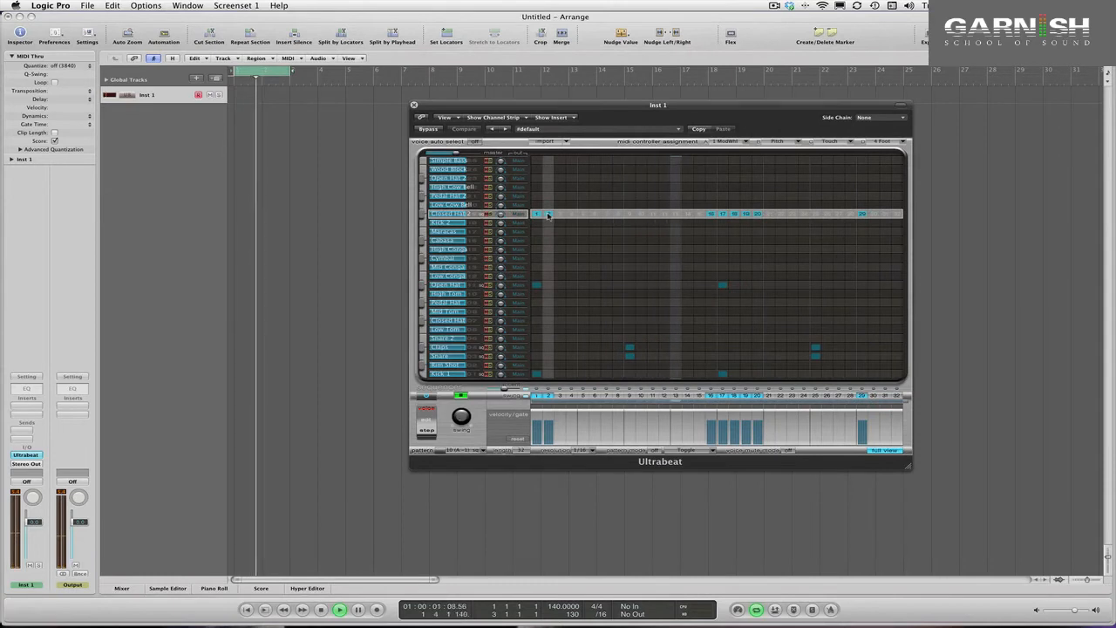
click(560, 214)
click(571, 214)
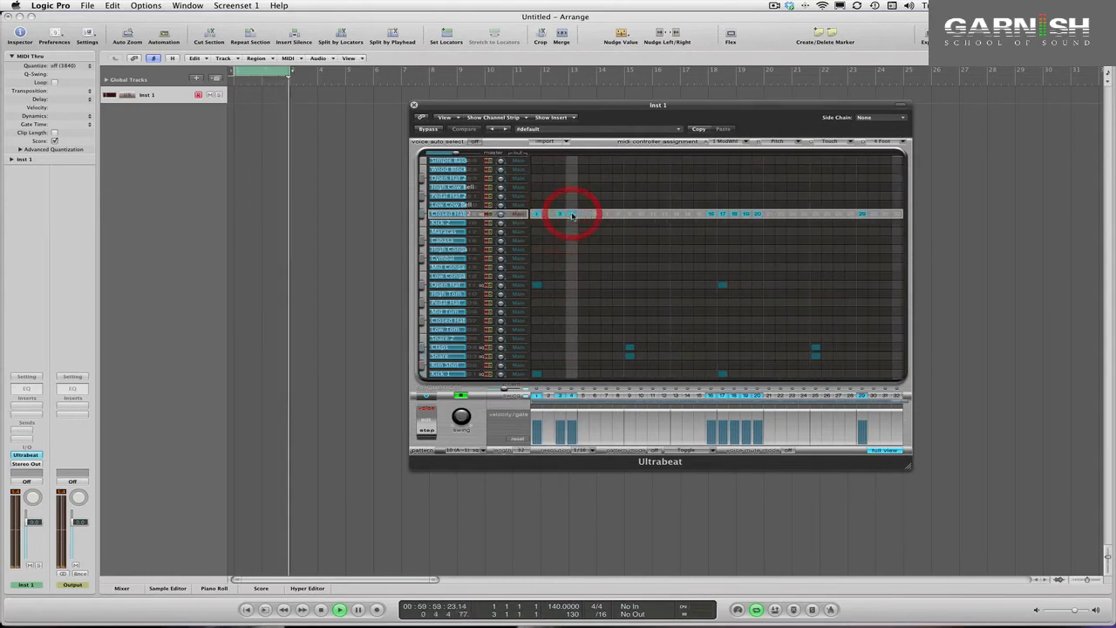
click(582, 214)
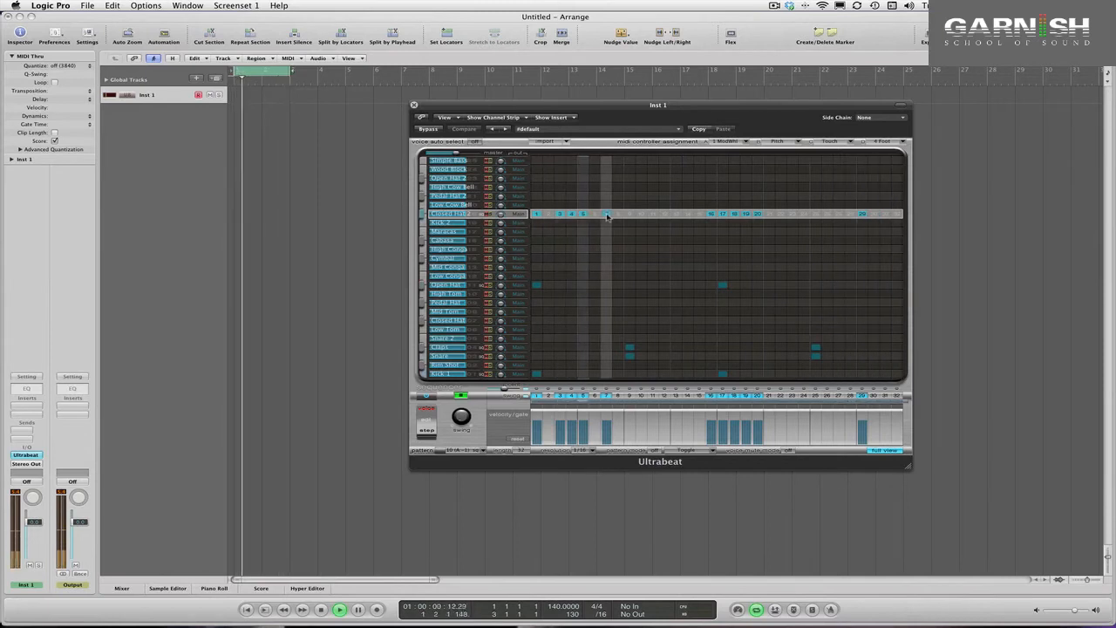
click(607, 215)
click(616, 214)
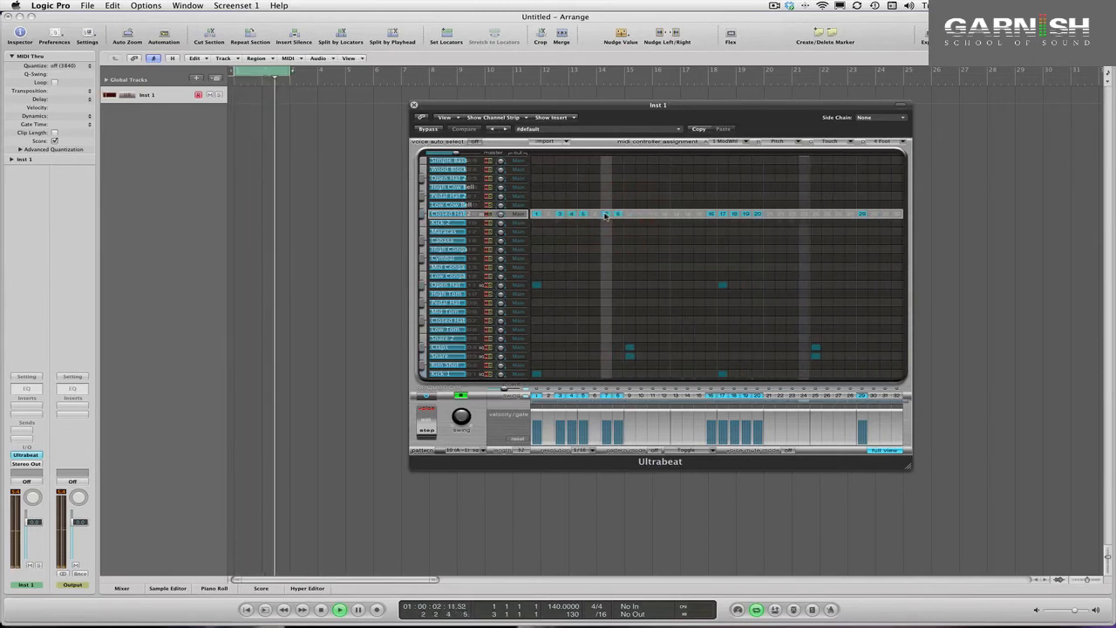
click(595, 215)
click(628, 215)
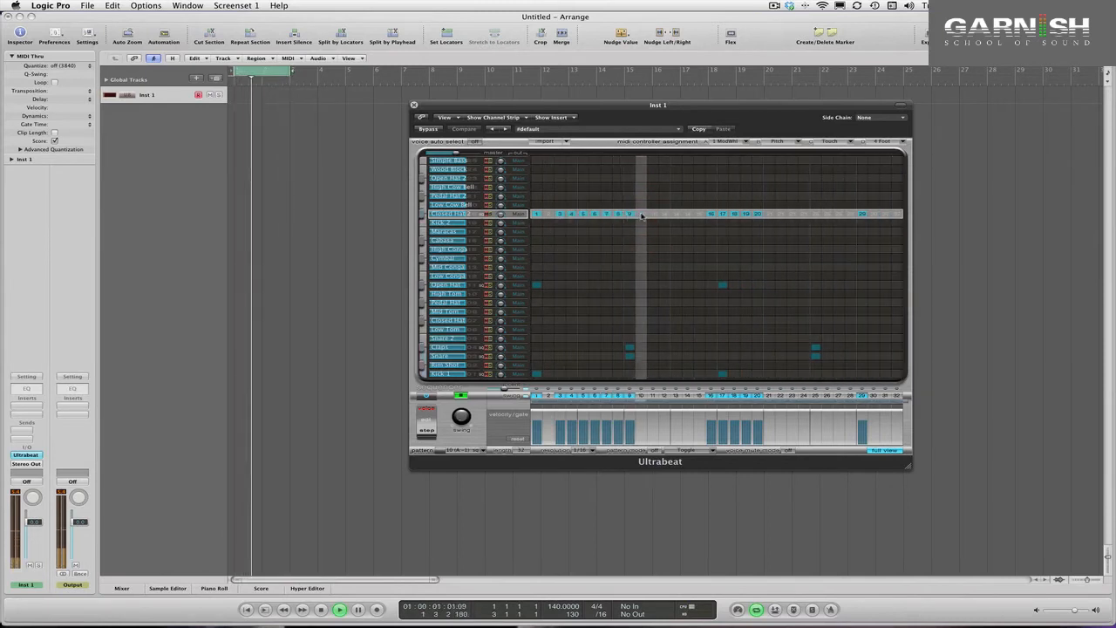
- In the Closed Hat 2 row, activate steps 11, 12, 14 and 15 and clear step 18
click(653, 215)
click(664, 215)
click(687, 215)
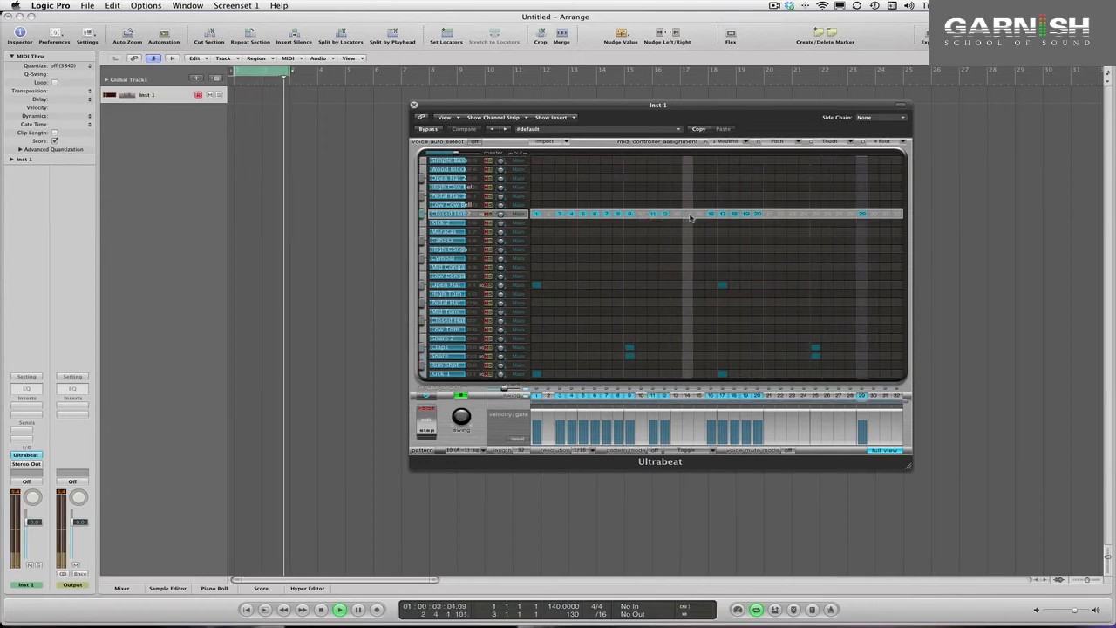
click(698, 215)
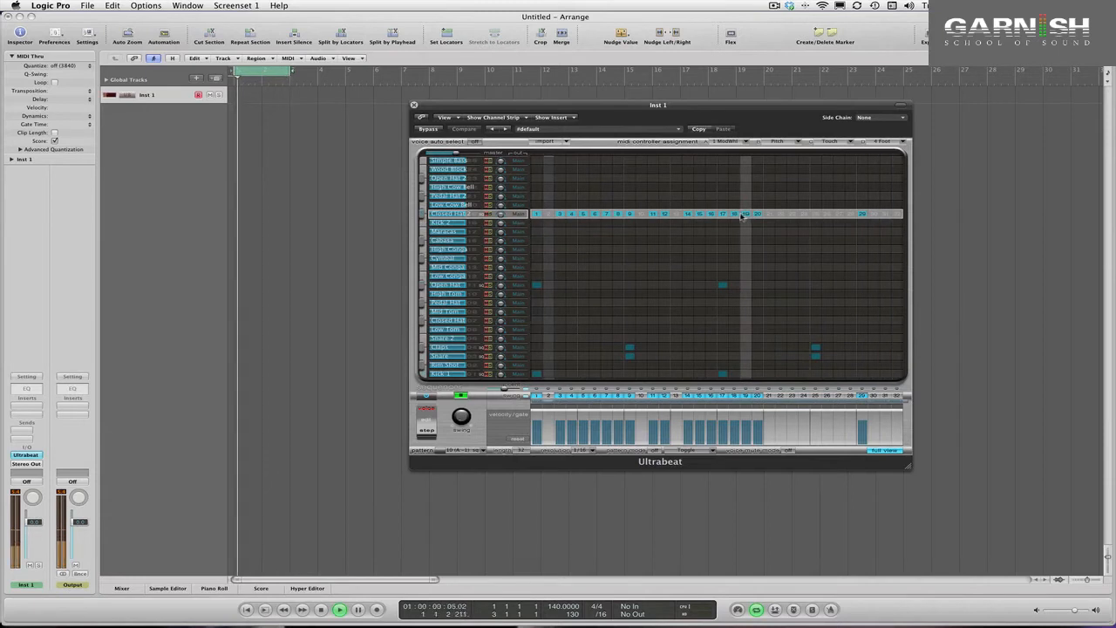
click(735, 215)
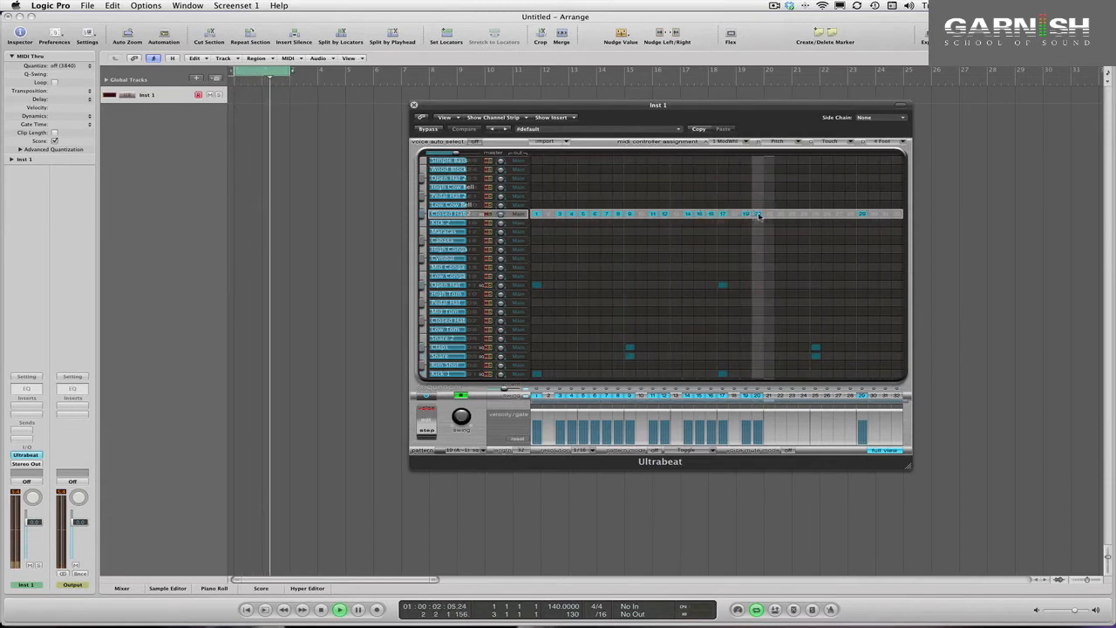
- Activate steps 21 through 25, 27, 28, 30 through 32 and step 13 in the Closed Hat 2 row
click(770, 215)
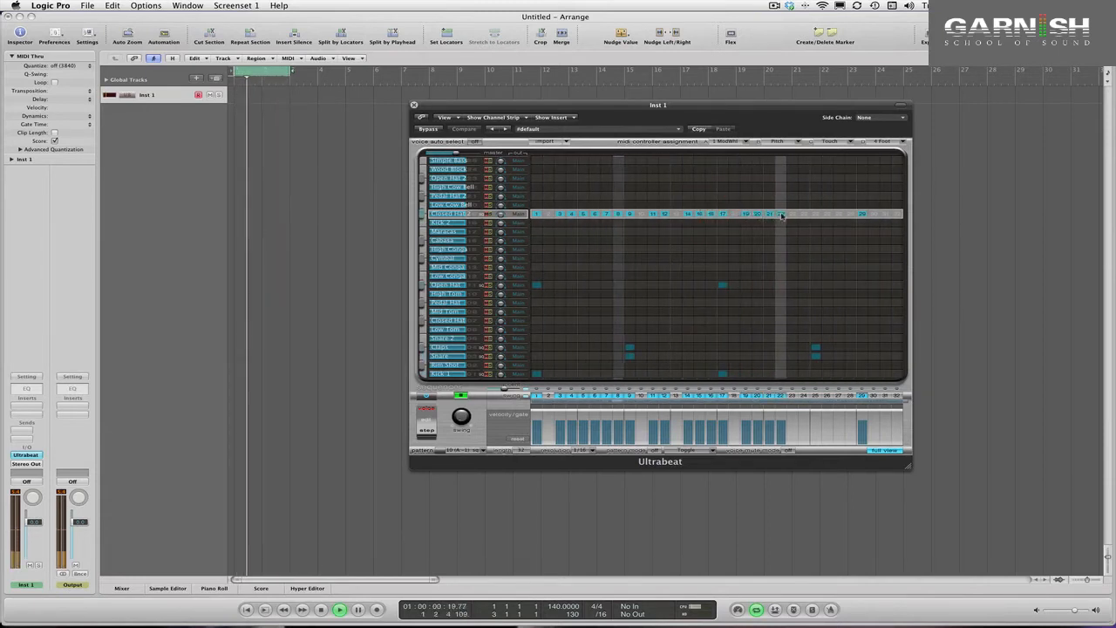
click(781, 214)
click(792, 215)
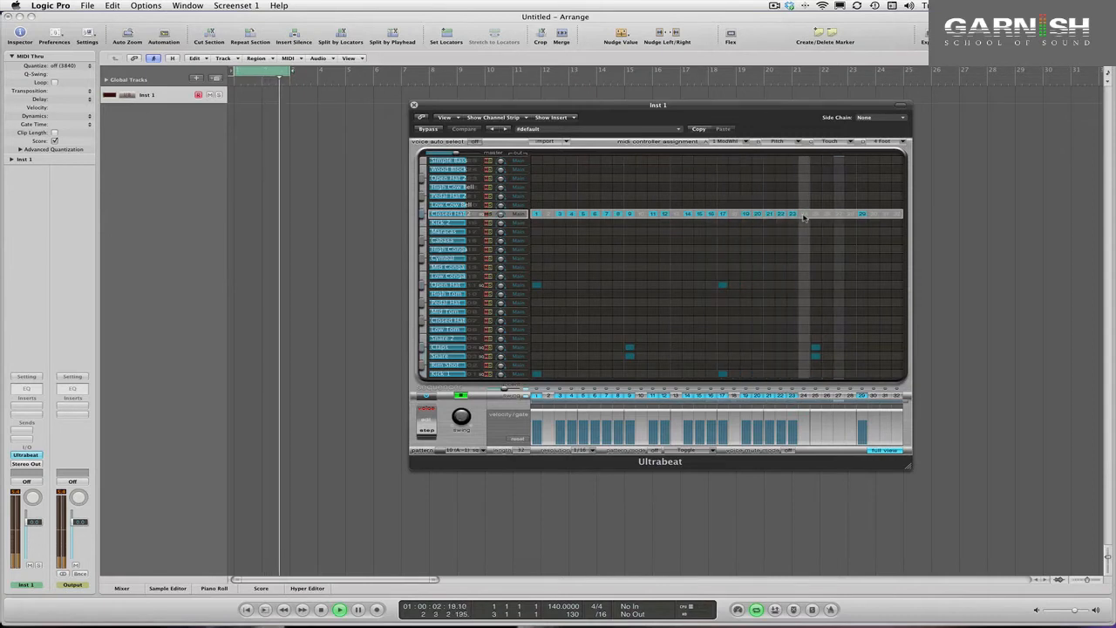
click(804, 214)
click(816, 214)
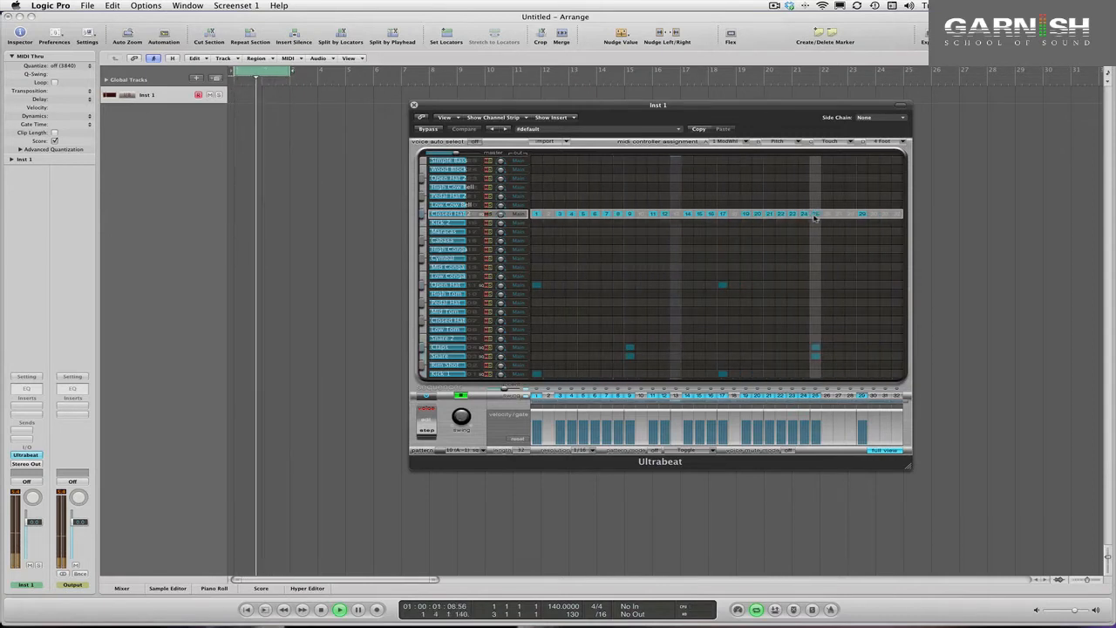
click(839, 215)
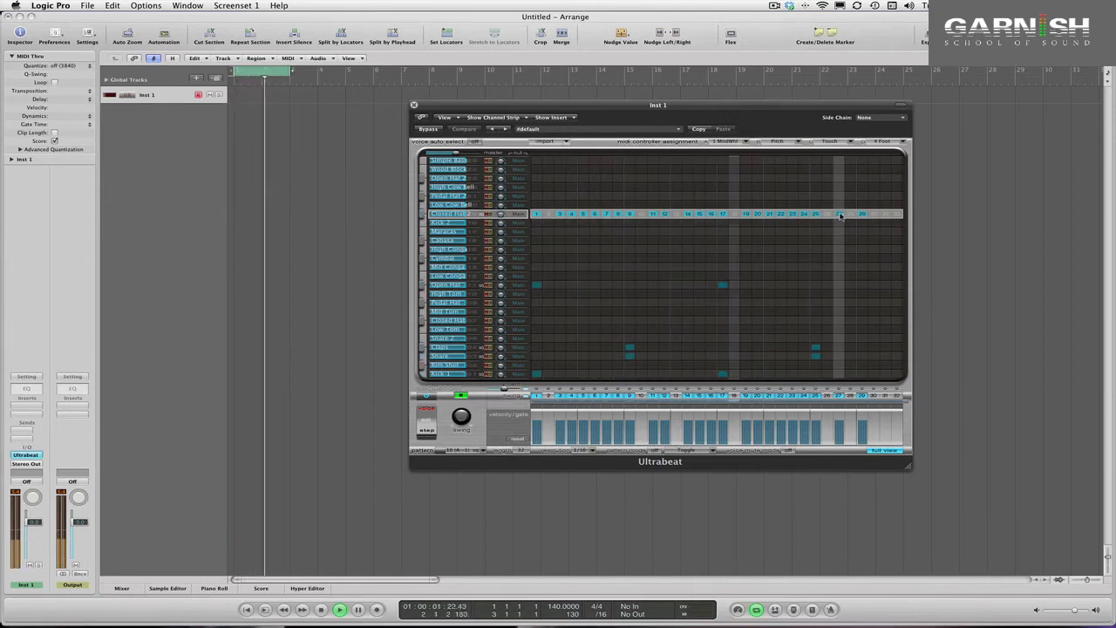
click(850, 215)
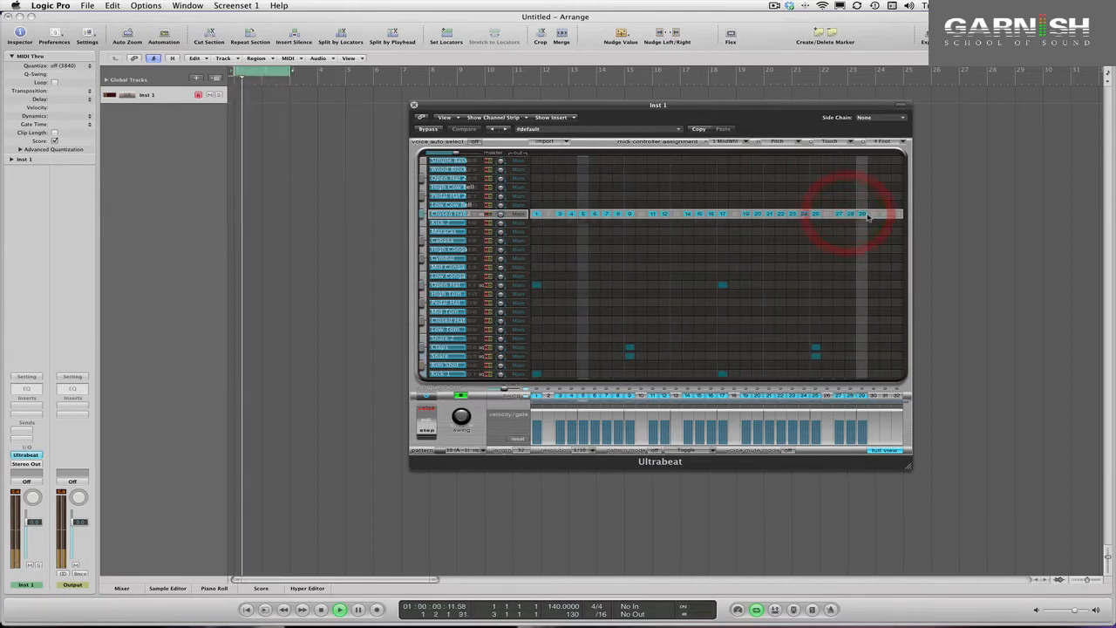
drag(872, 215, 885, 215)
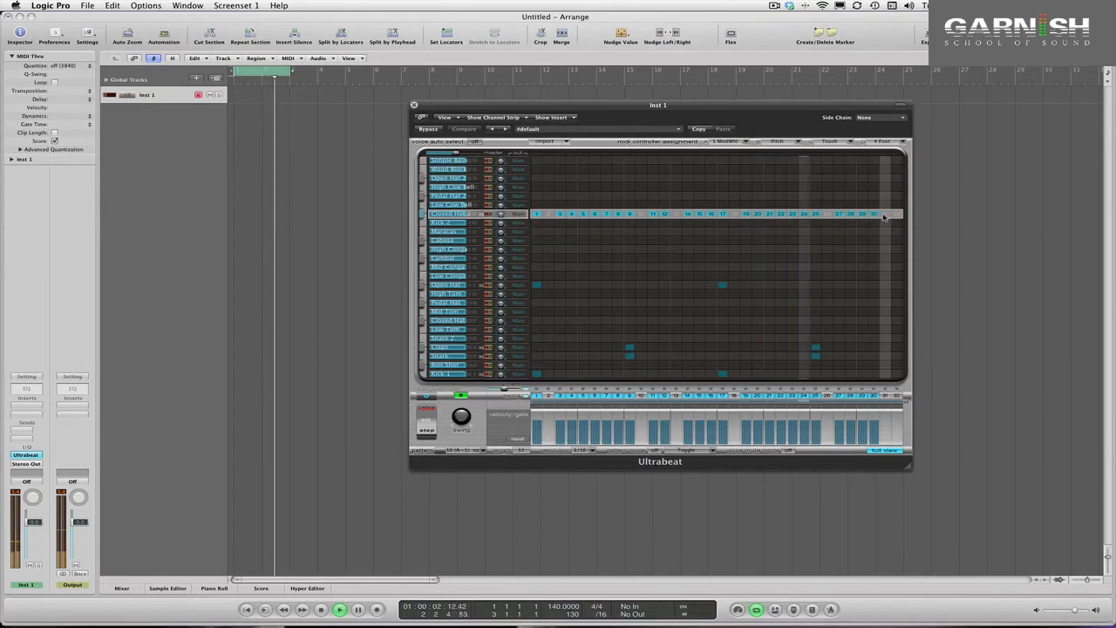
click(894, 215)
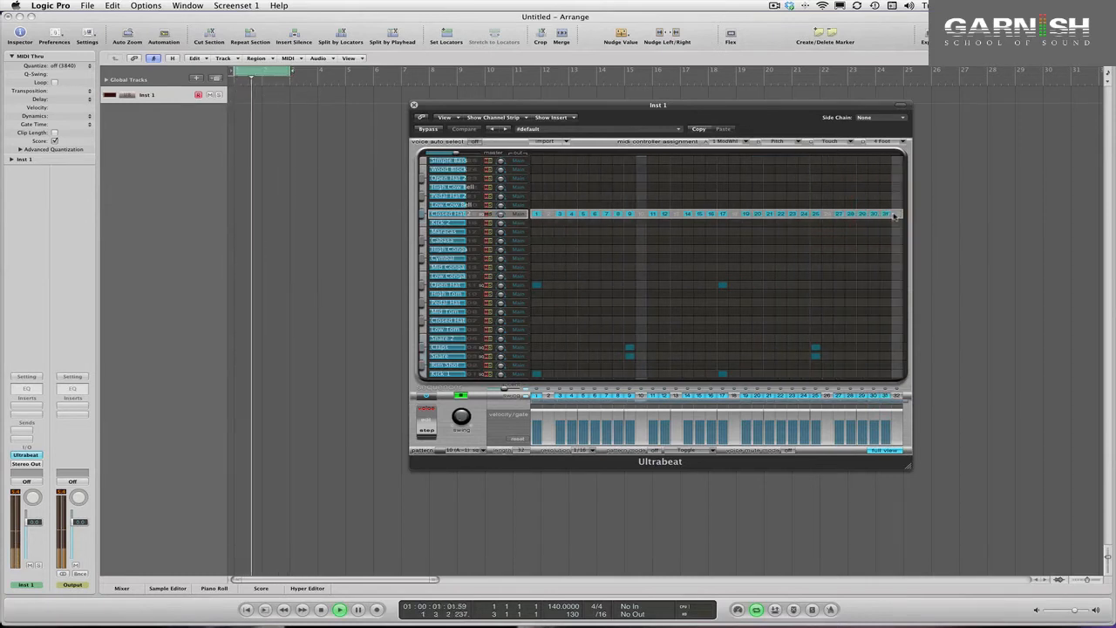
click(676, 215)
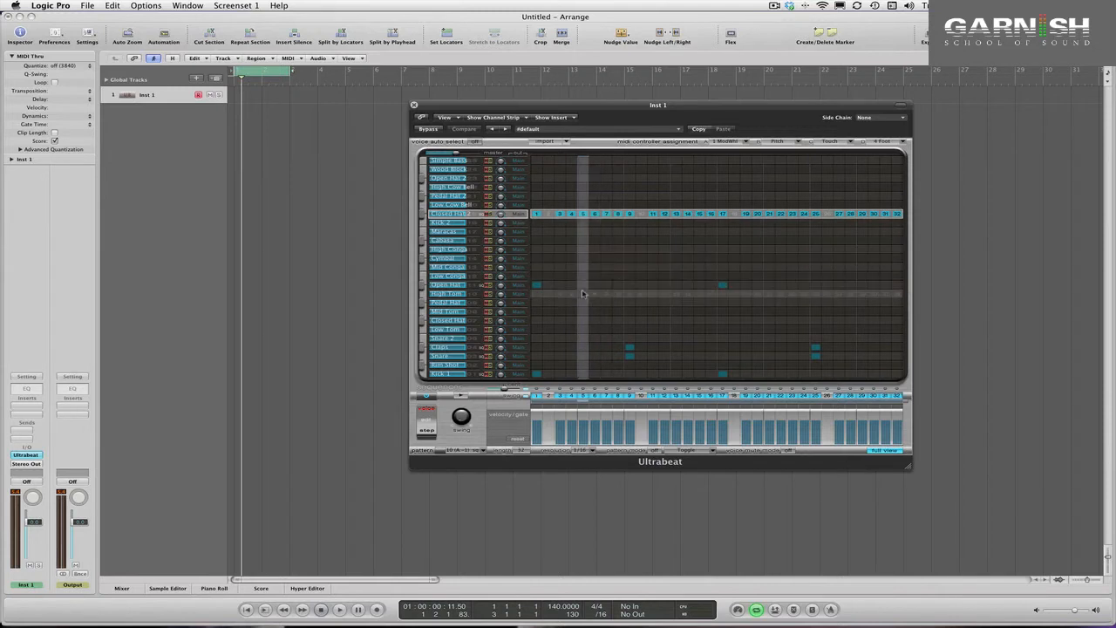
- Fill the Pedal Hat row with hits using Add Every Downbeat
click(446, 305)
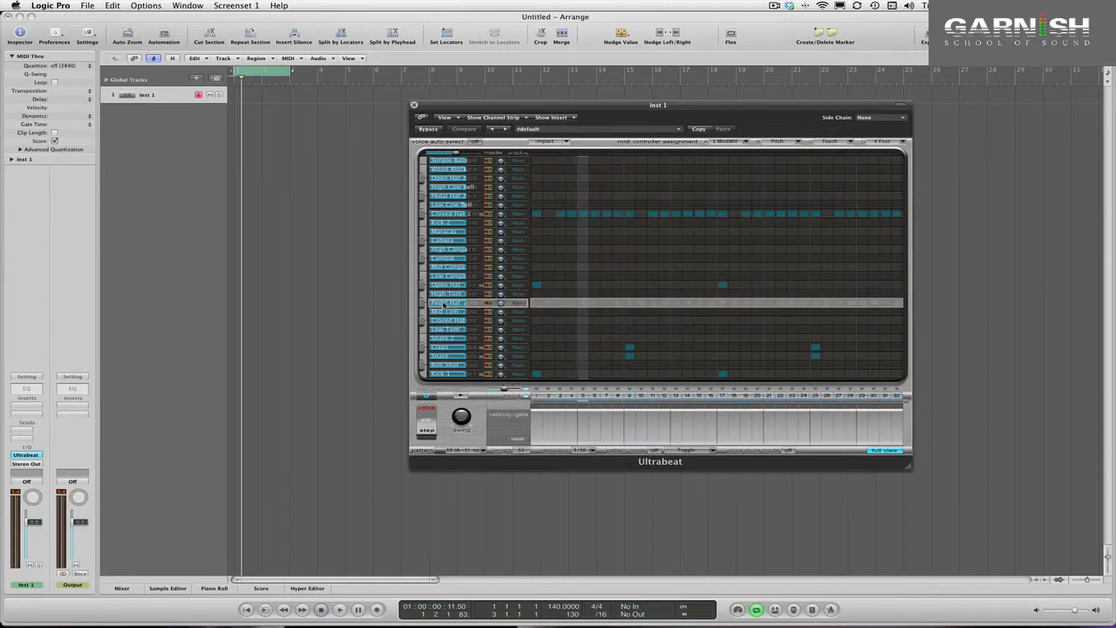
right_click(536, 304)
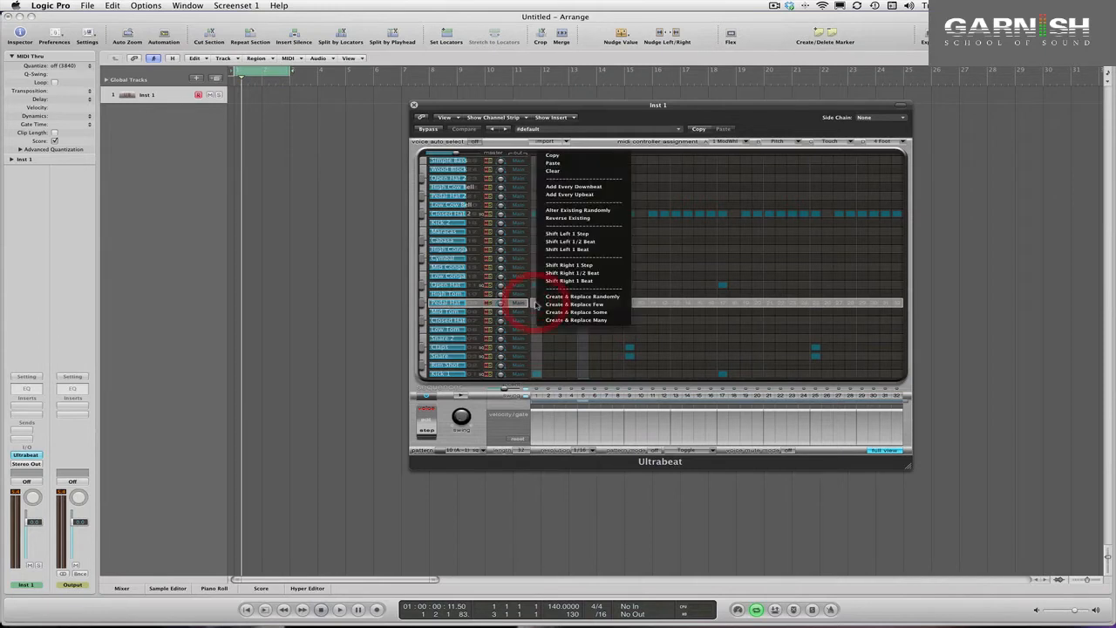
click(578, 187)
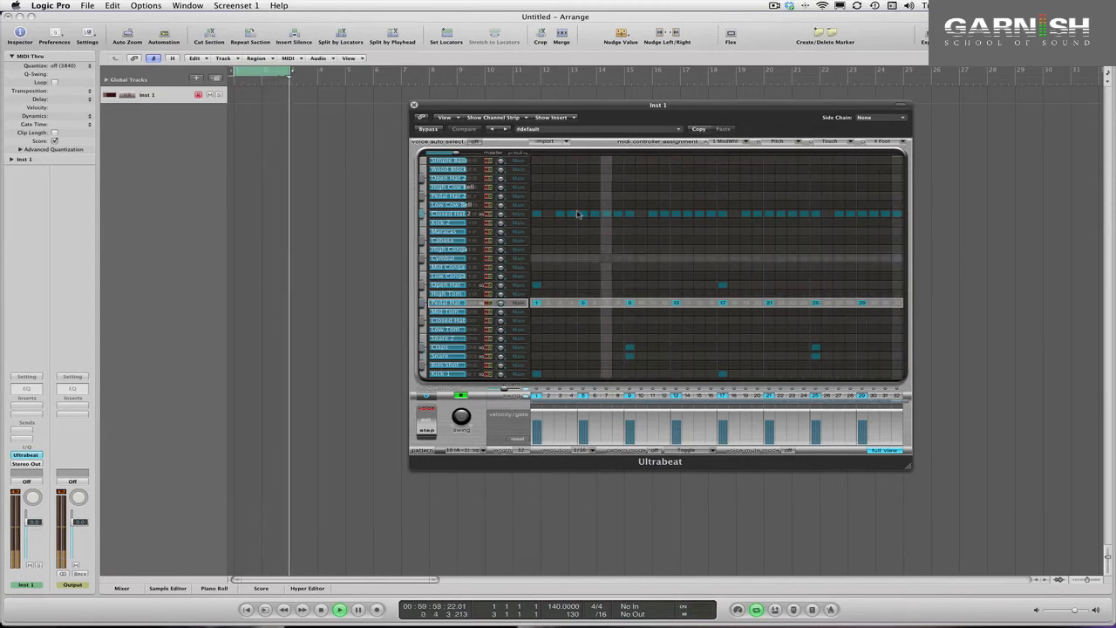
- Fill the Open Hat 2 row using Add Every Upbeat, and play the pattern back before stopping it
right_click(546, 181)
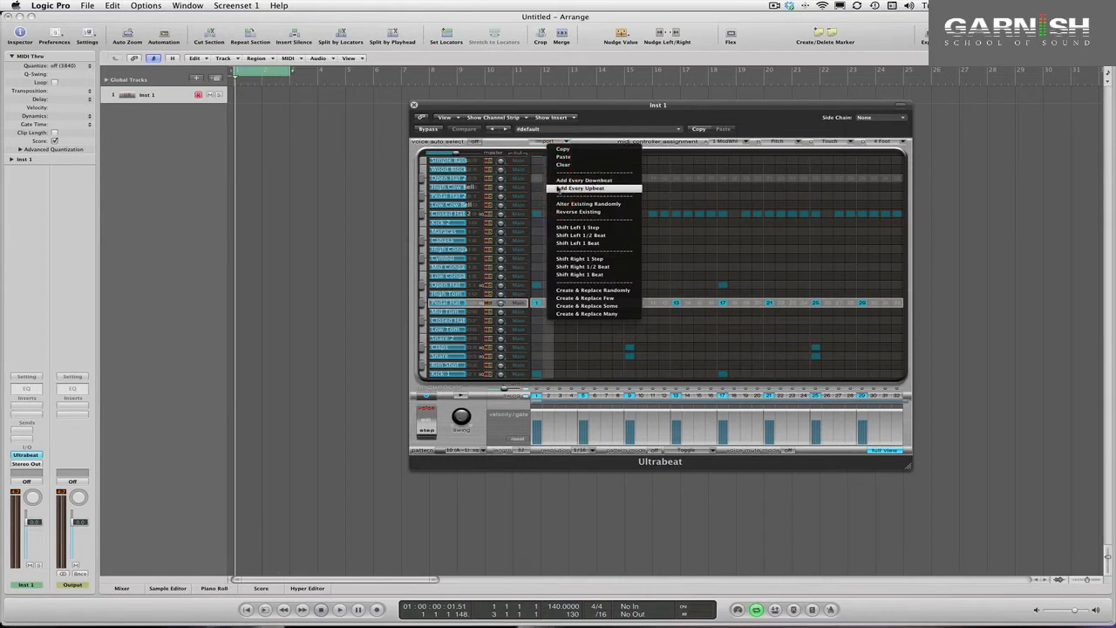
click(558, 188)
key(space)
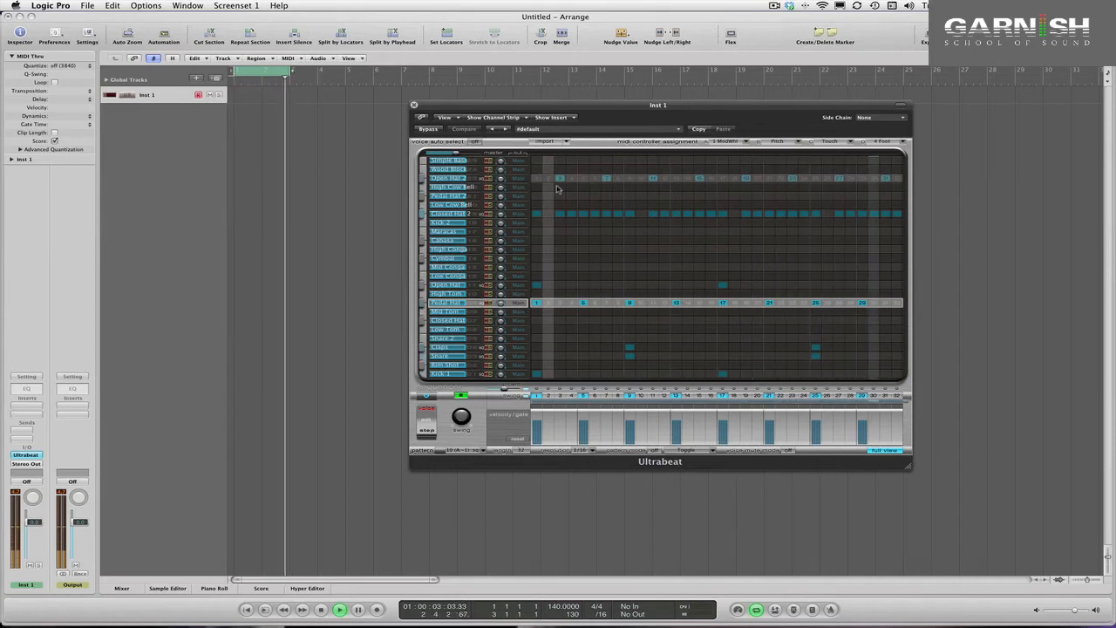
key(space)
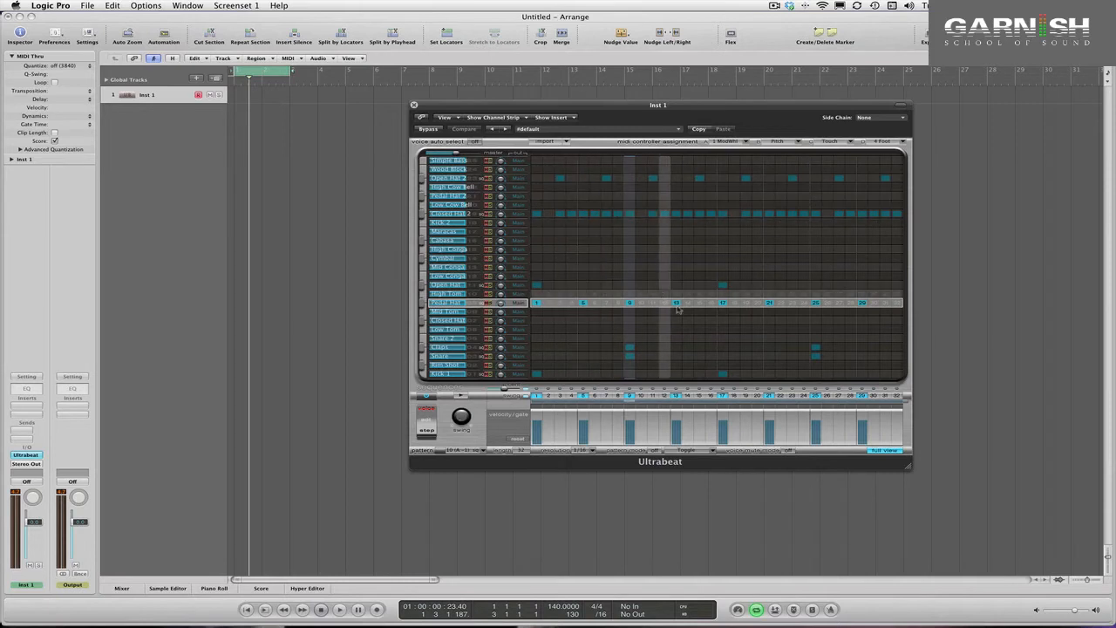
- Return from full view to the synthesizer controls and initialize the Kick 1 voice as Sample
click(883, 451)
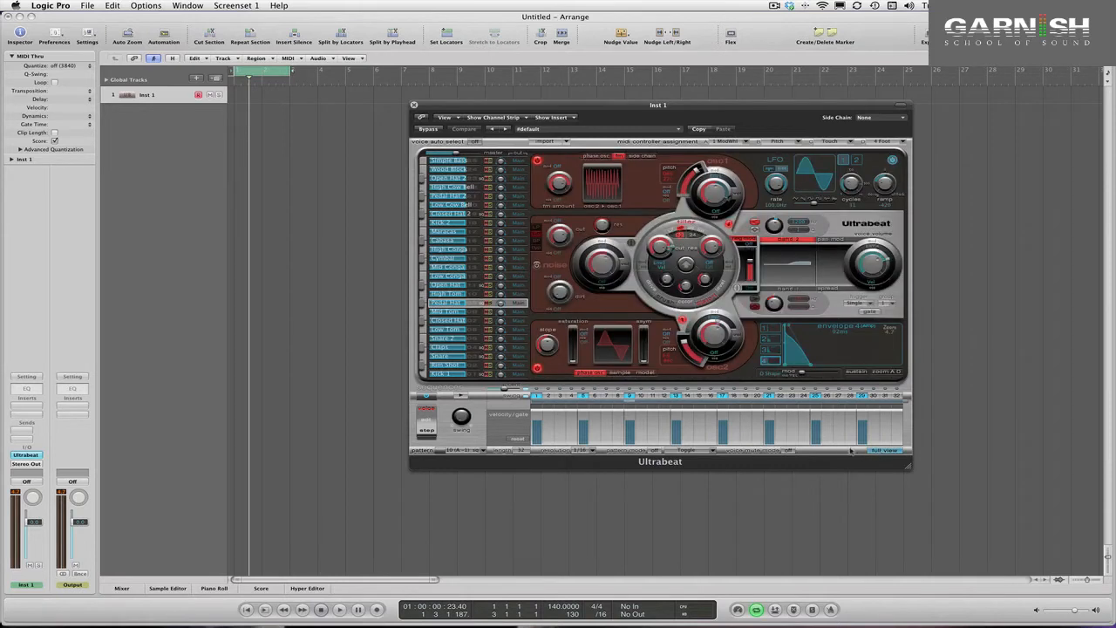
click(449, 375)
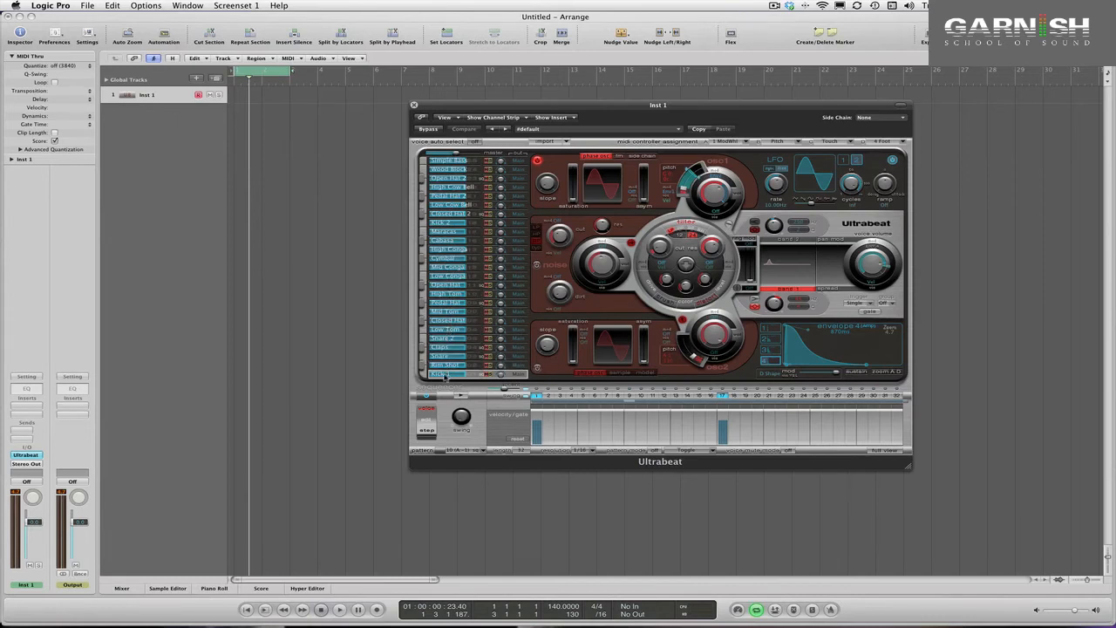
right_click(445, 375)
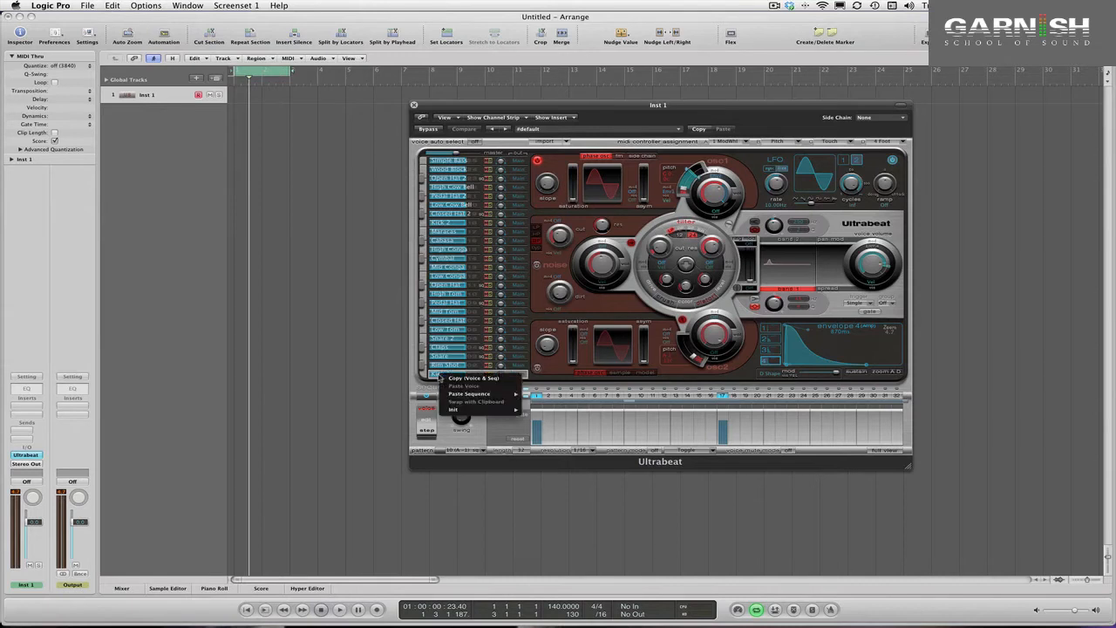
mouse_move(453, 409)
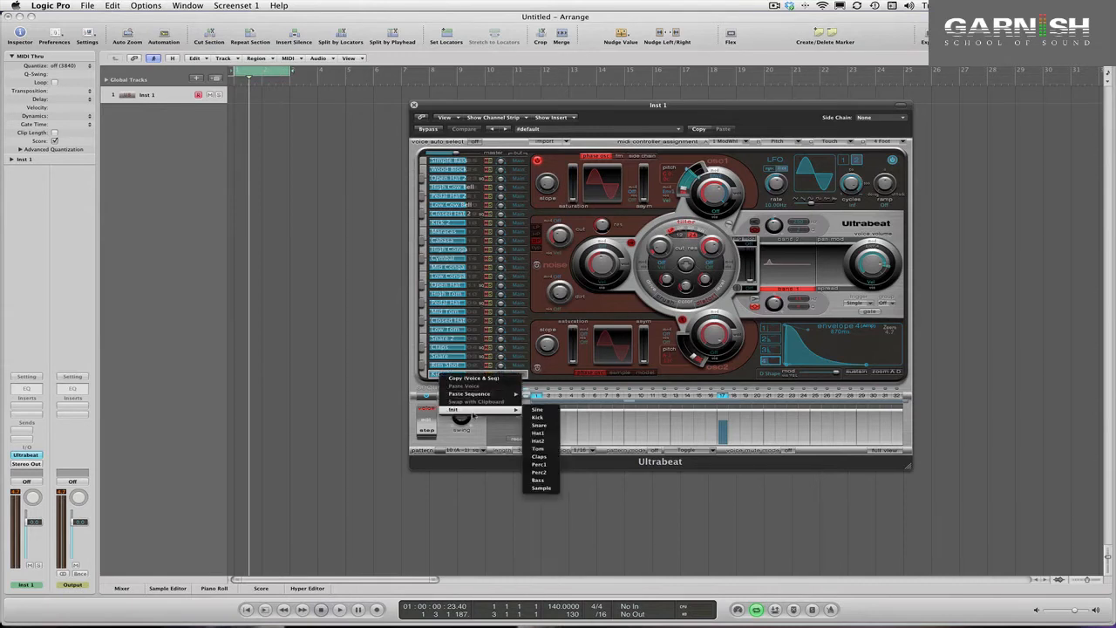
click(540, 489)
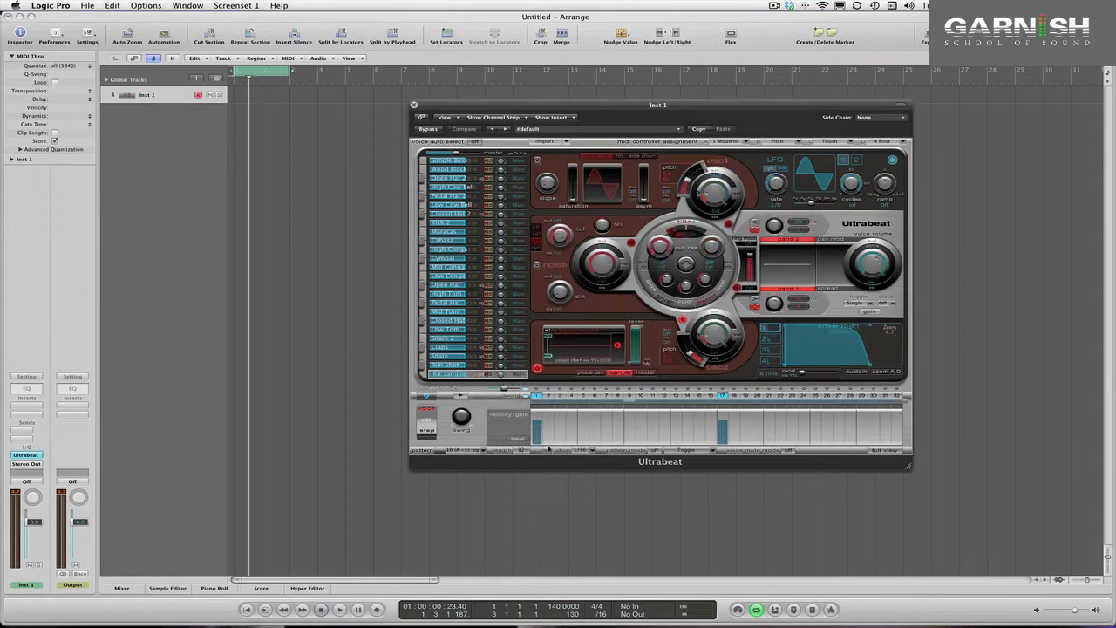
- With the pattern playing, start loading a sample into oscillator 2 and browse to the Kicks folder inside Individual hits on the Desktop
click(566, 334)
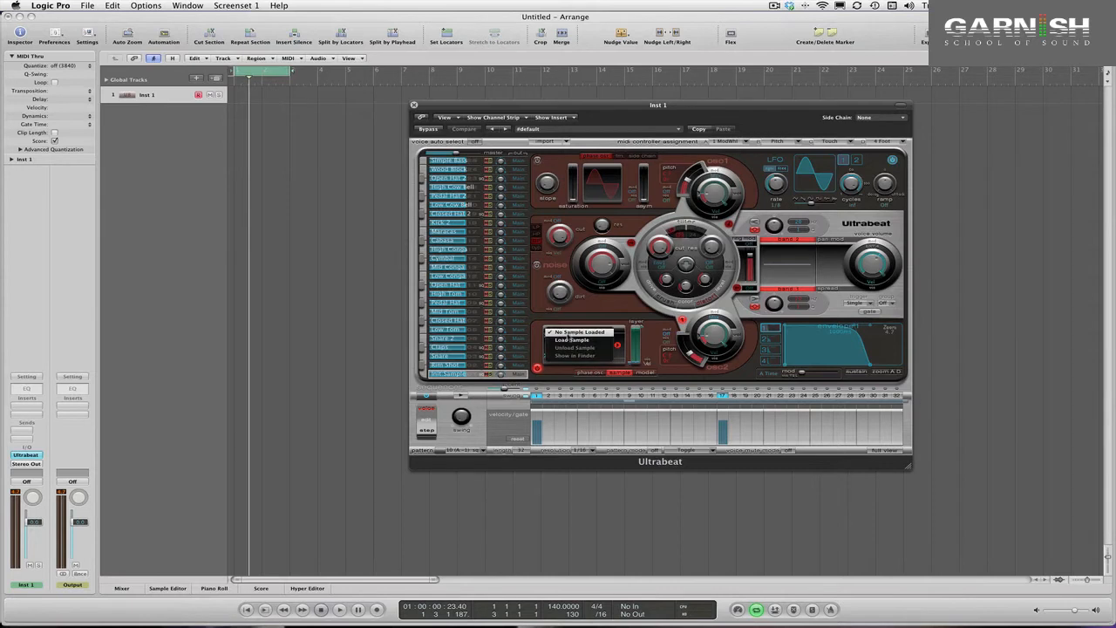
click(580, 318)
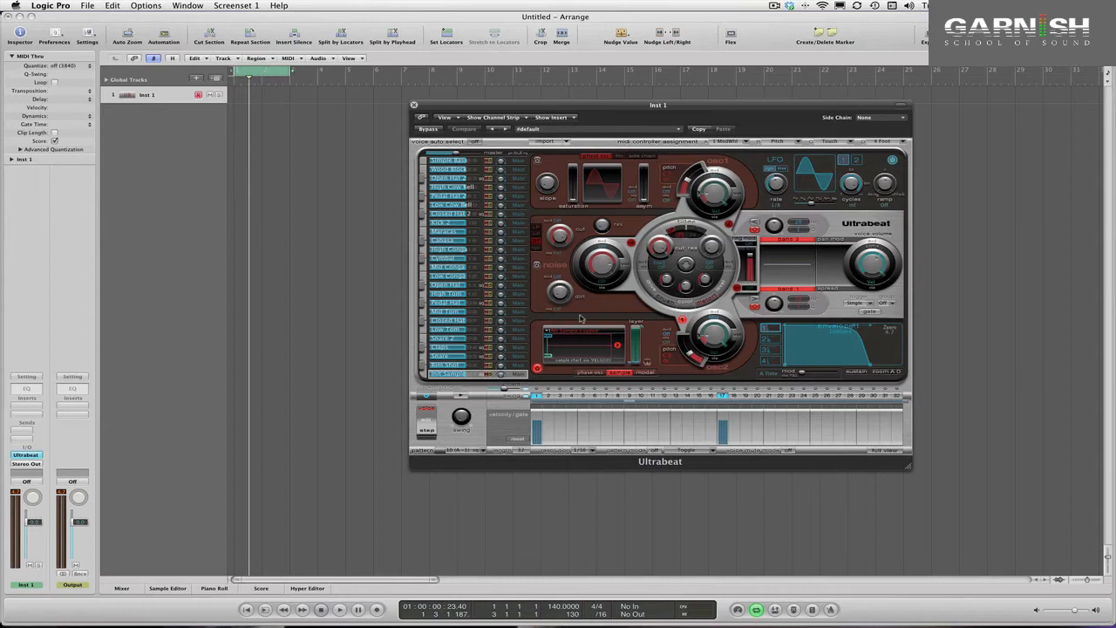
key(space)
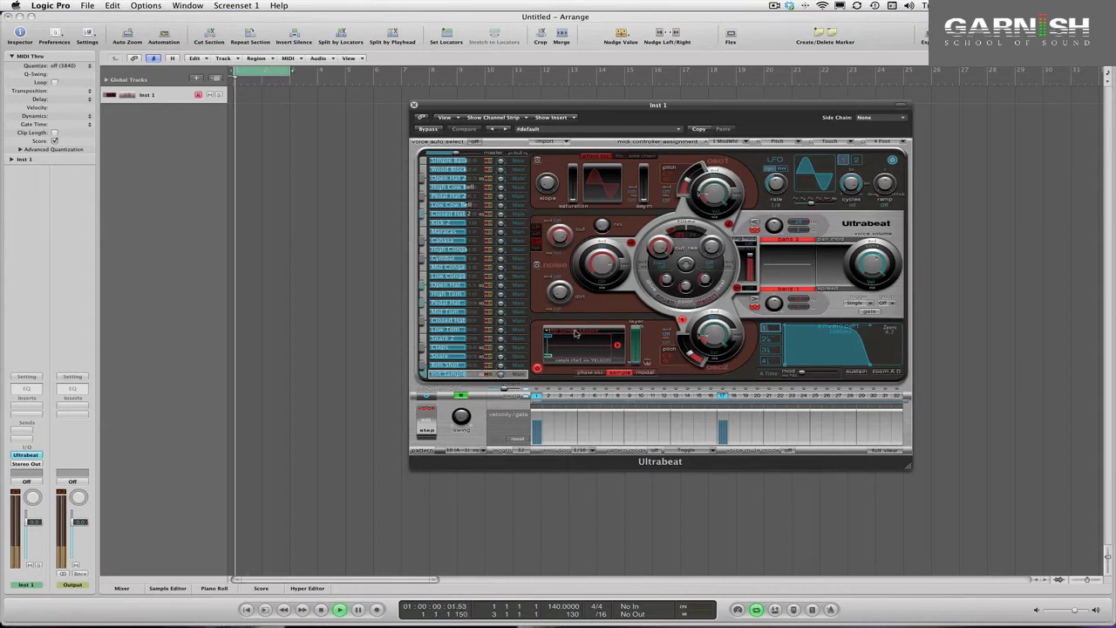
click(575, 337)
click(574, 340)
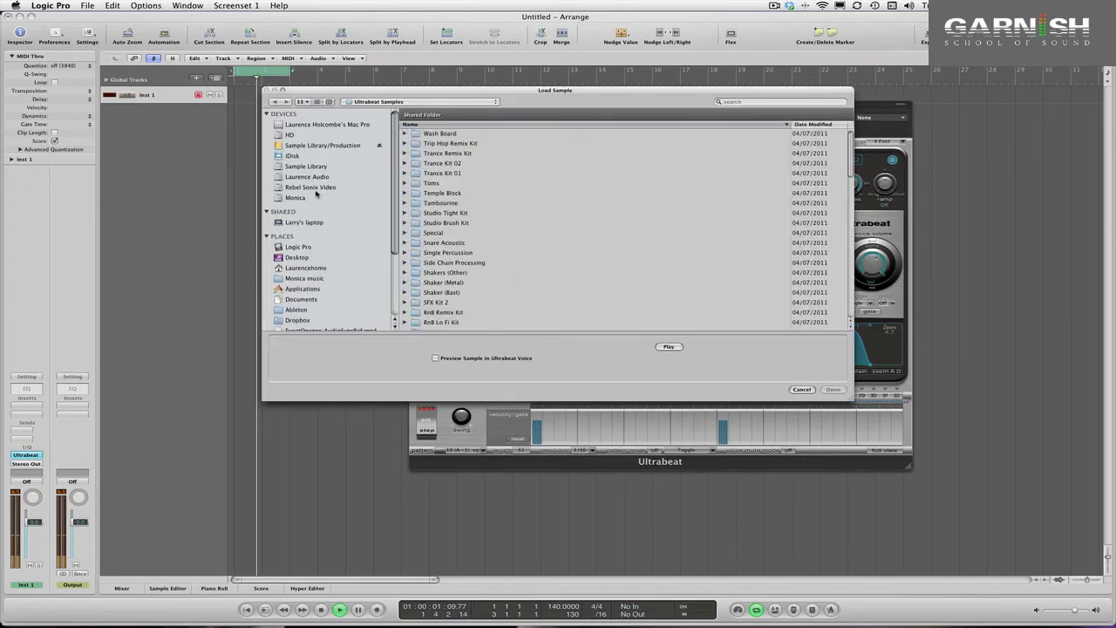
click(298, 258)
double_click(439, 138)
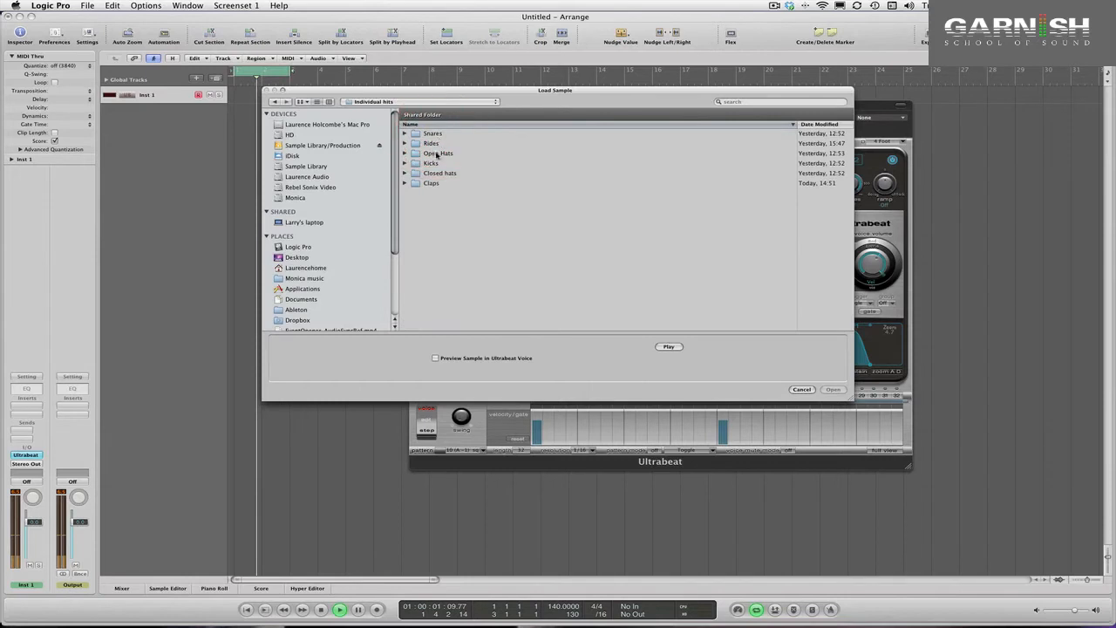
double_click(433, 164)
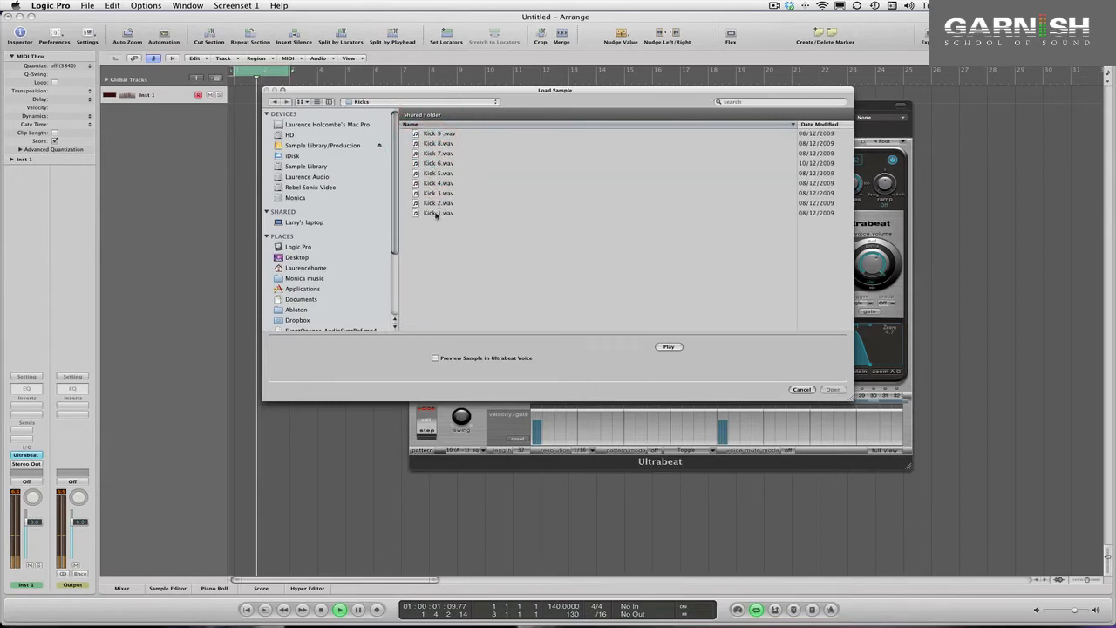
- Audition the kick samples one after another from Kick 1.wav through Kick 9 .wav
click(436, 213)
click(668, 348)
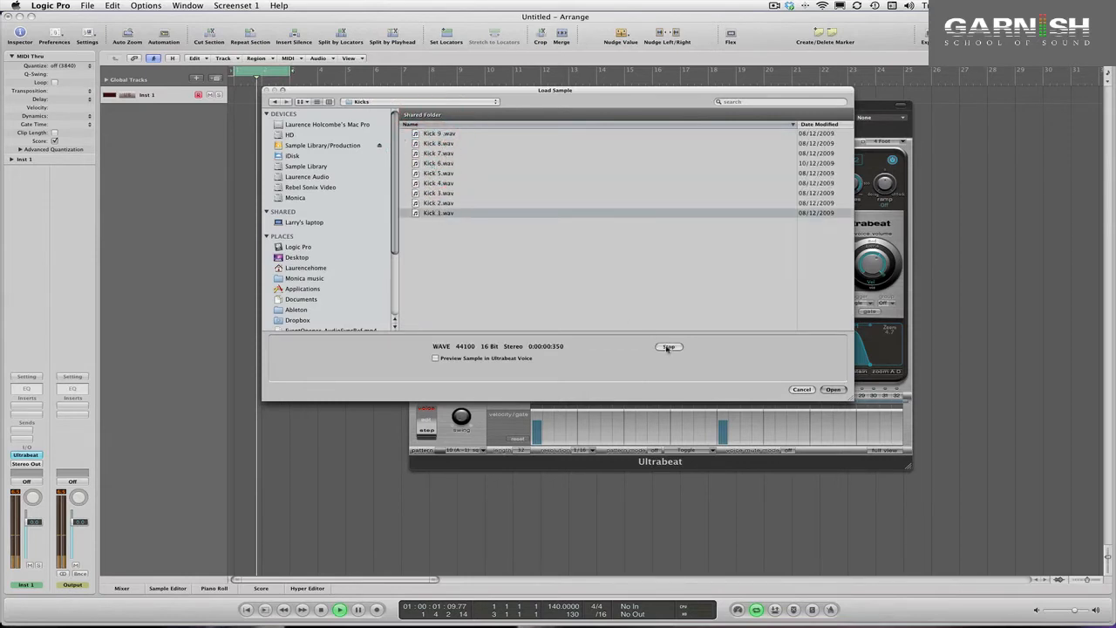
key(Up)
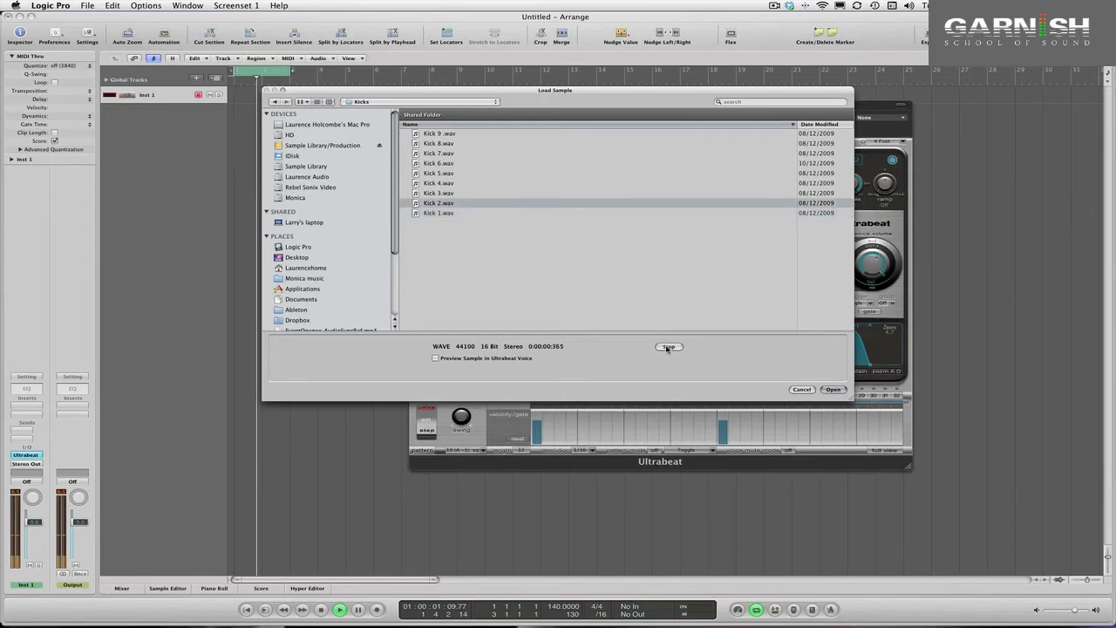
key(Up)
key(Up)
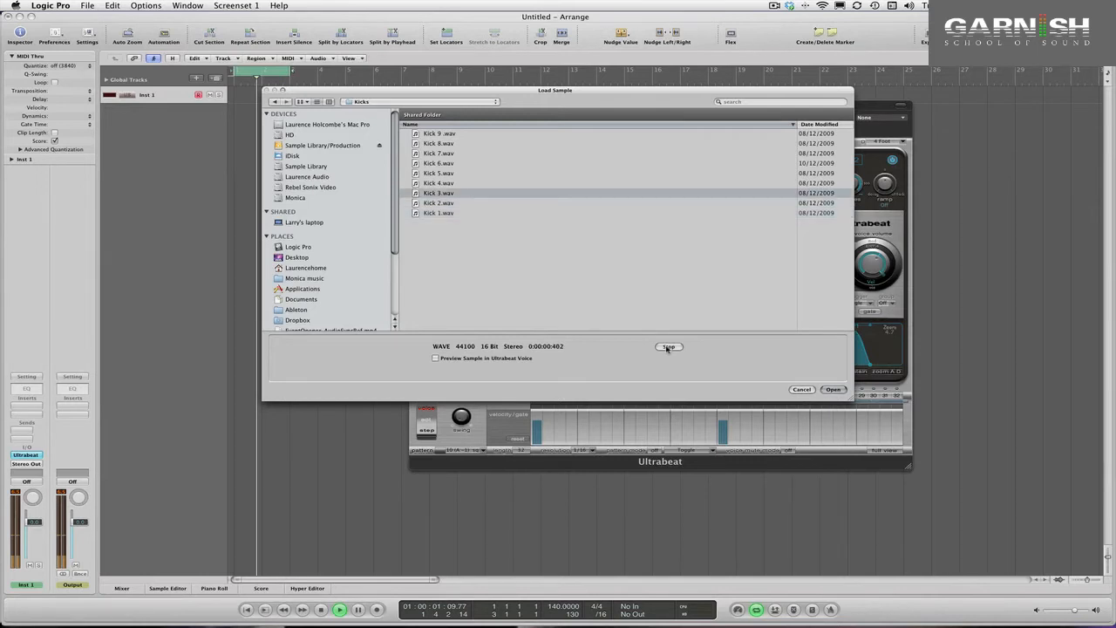
key(Up)
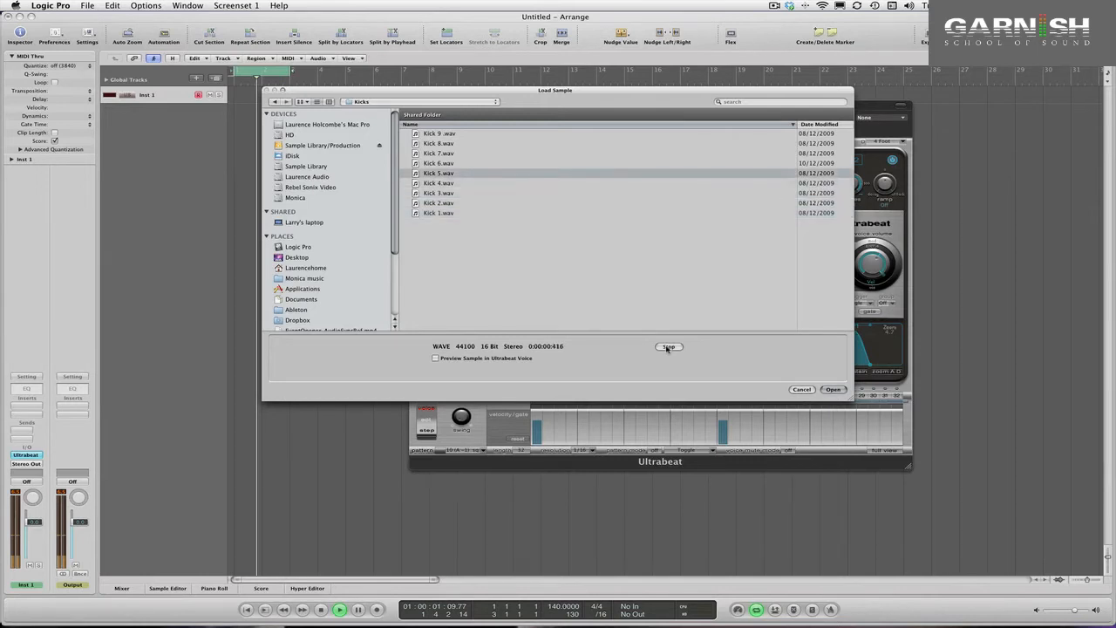
key(Up)
key(Up)
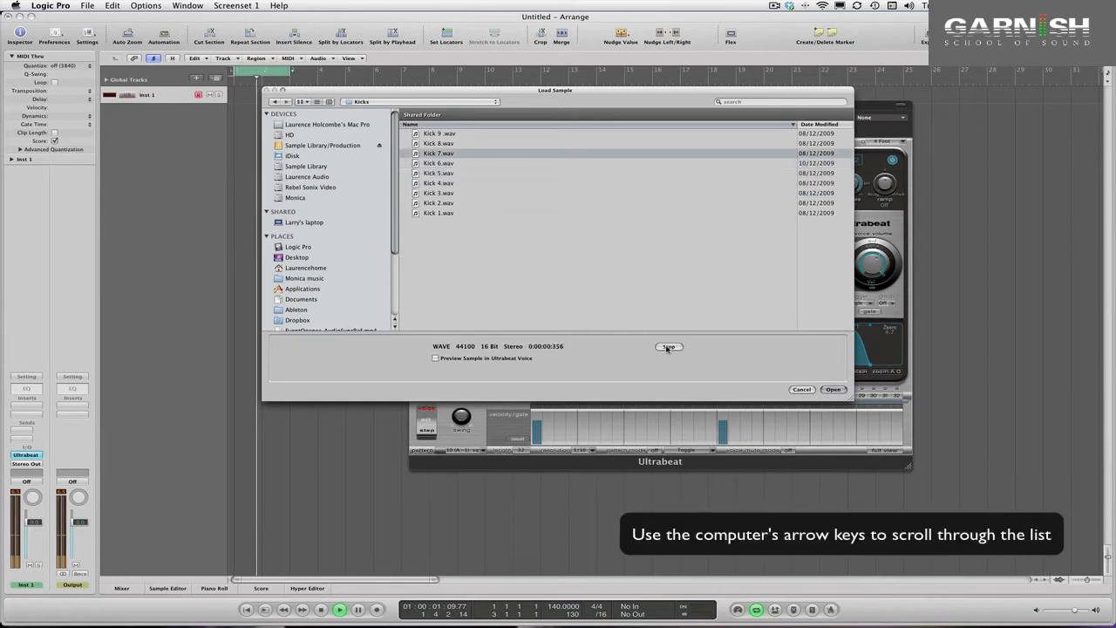
key(Up)
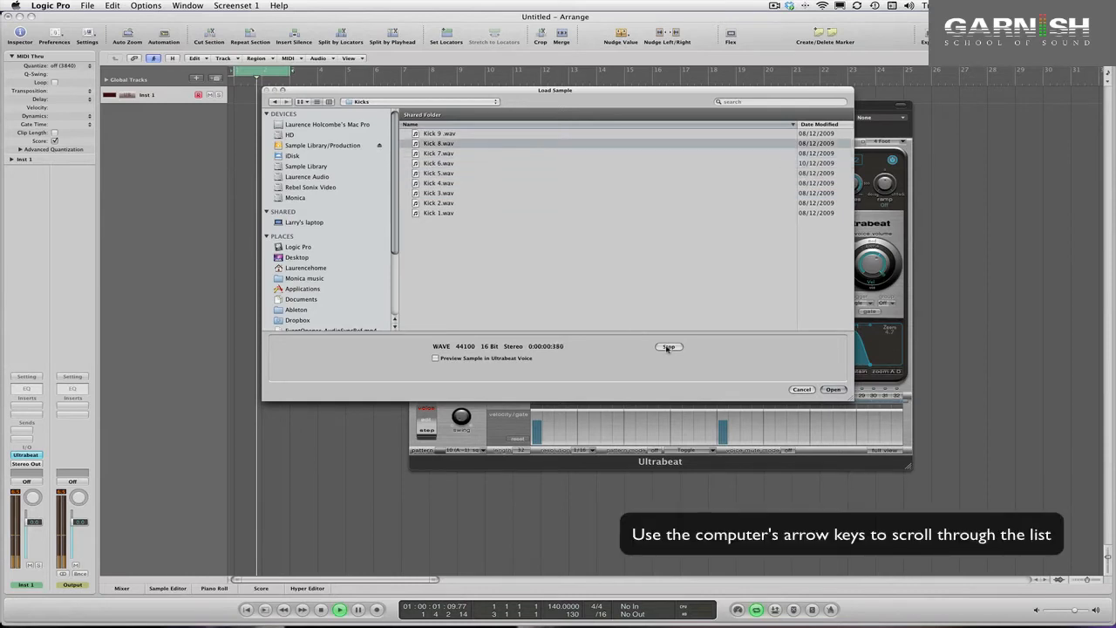
key(Up)
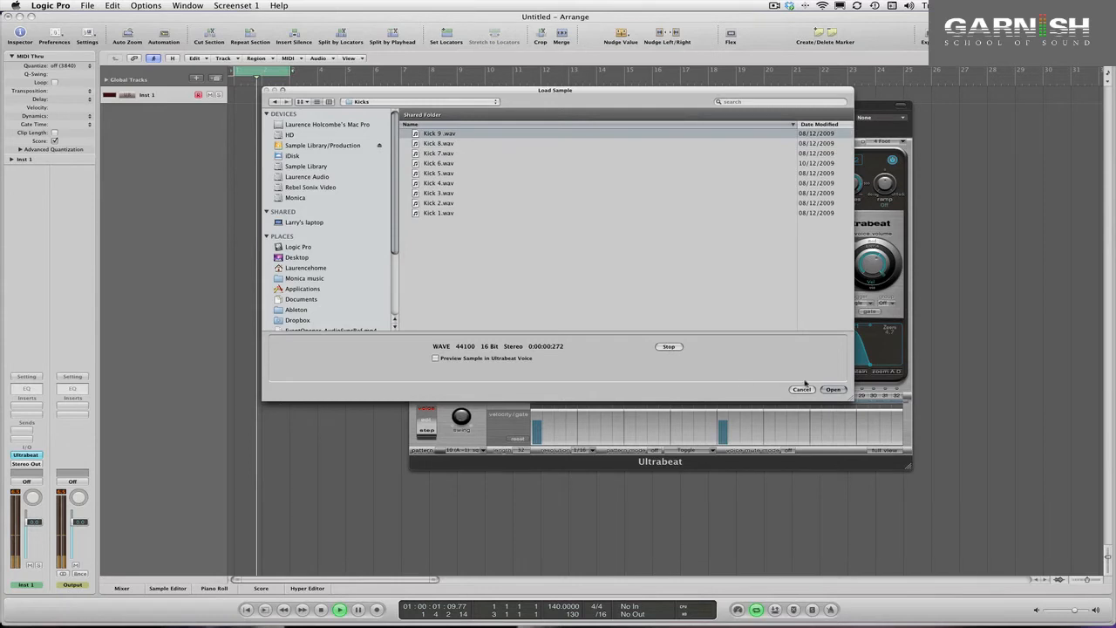
- Load Kick 9 .wav into oscillator 2 and lower the Inst 1 channel level
click(834, 389)
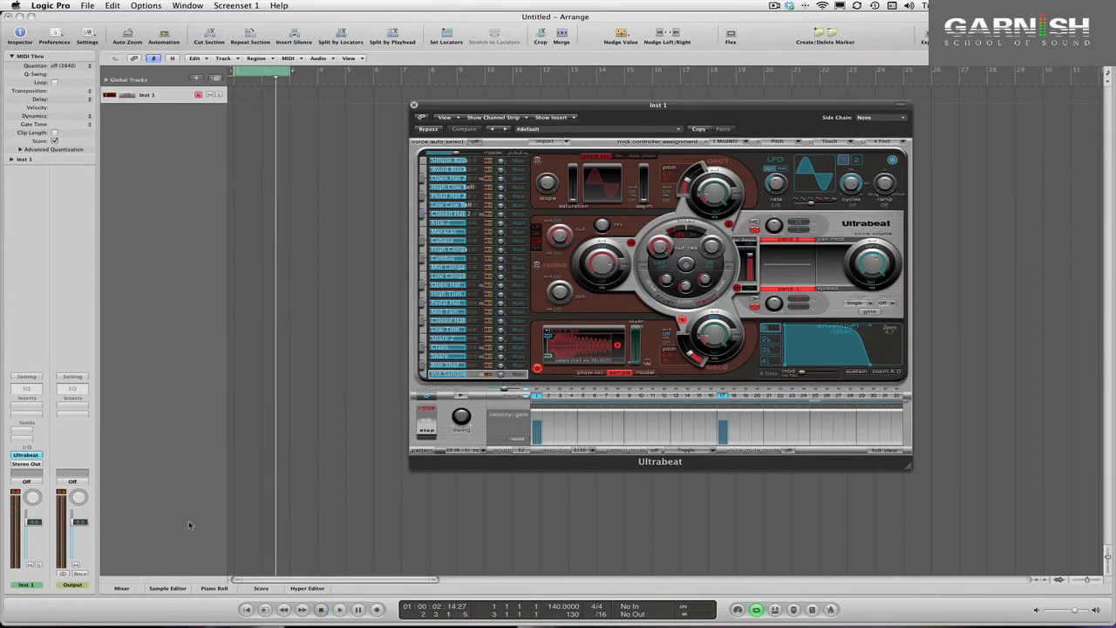
drag(35, 522, 37, 546)
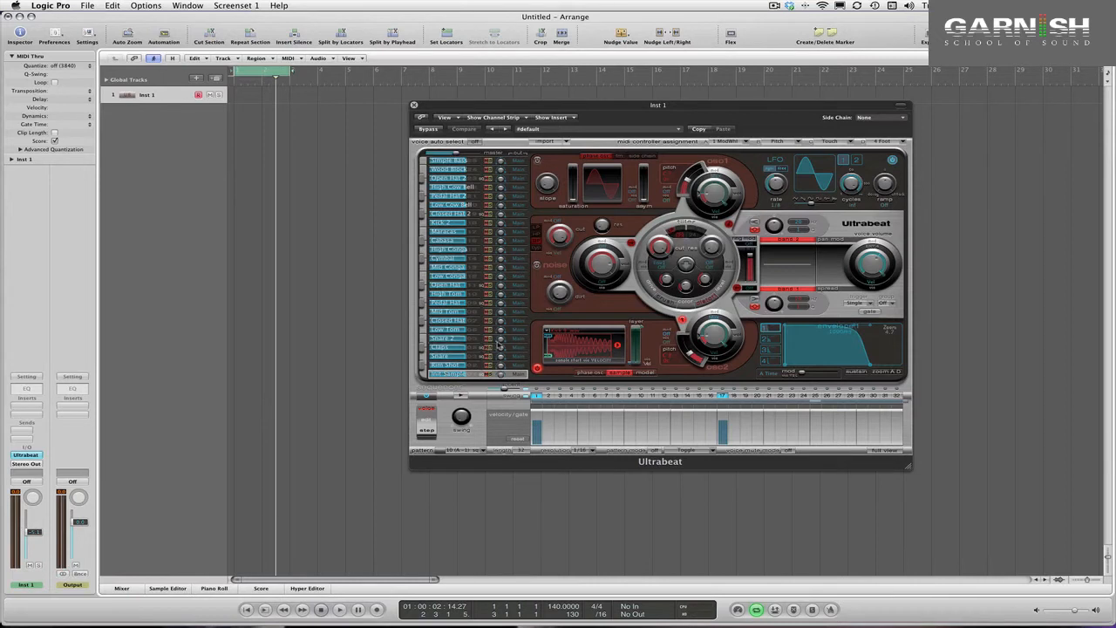
- Start pattern playback and initialize the Snare voice directly above Rim Shot as Sample
key(space)
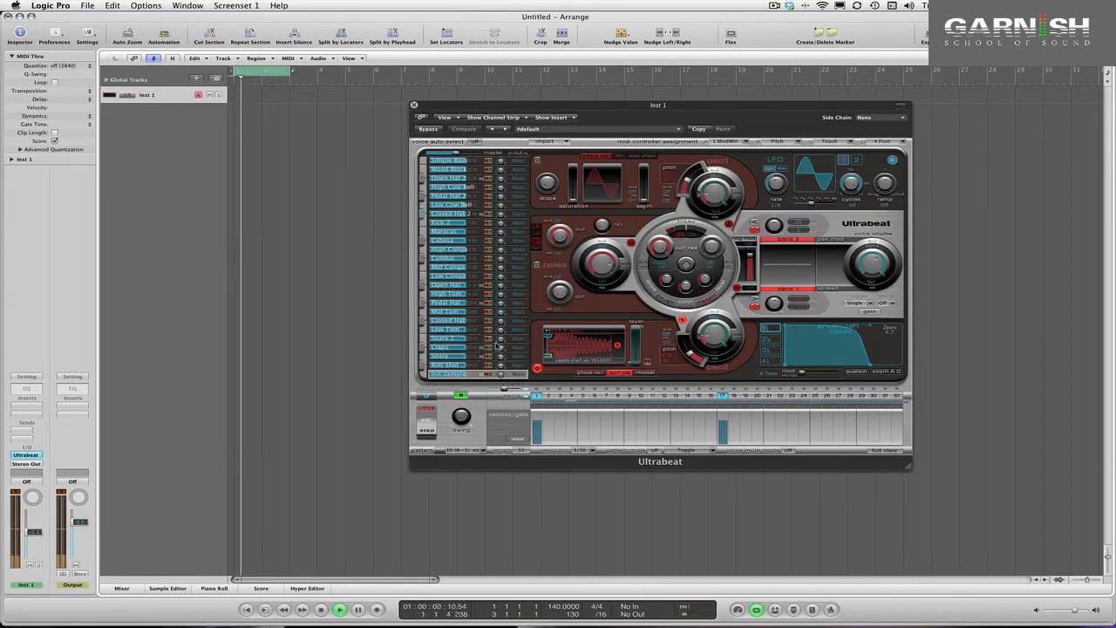
right_click(443, 358)
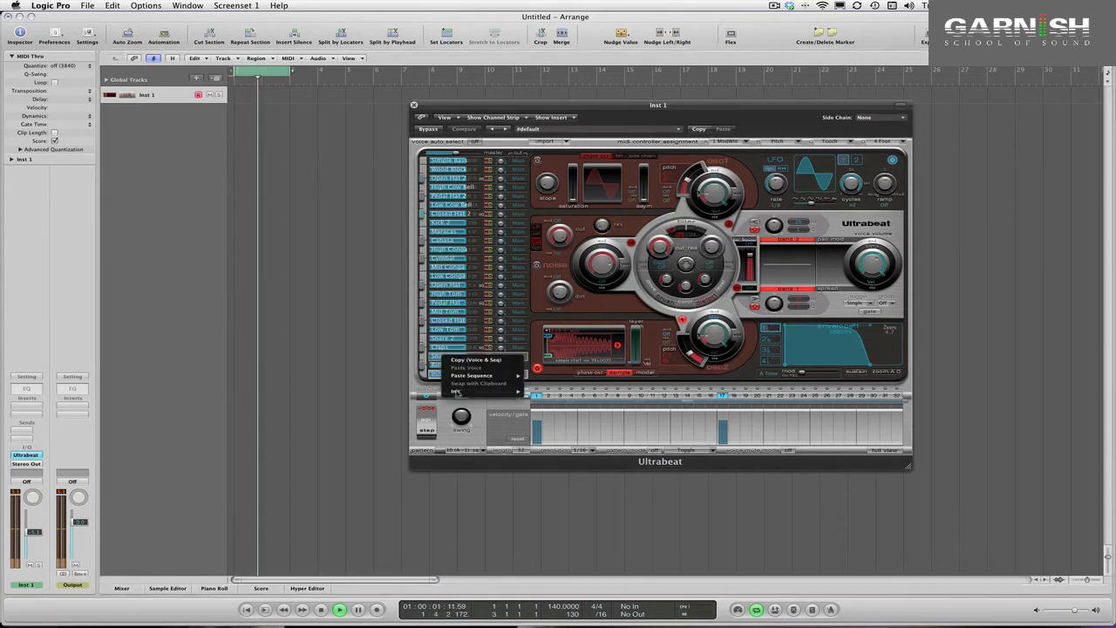
mouse_move(473, 393)
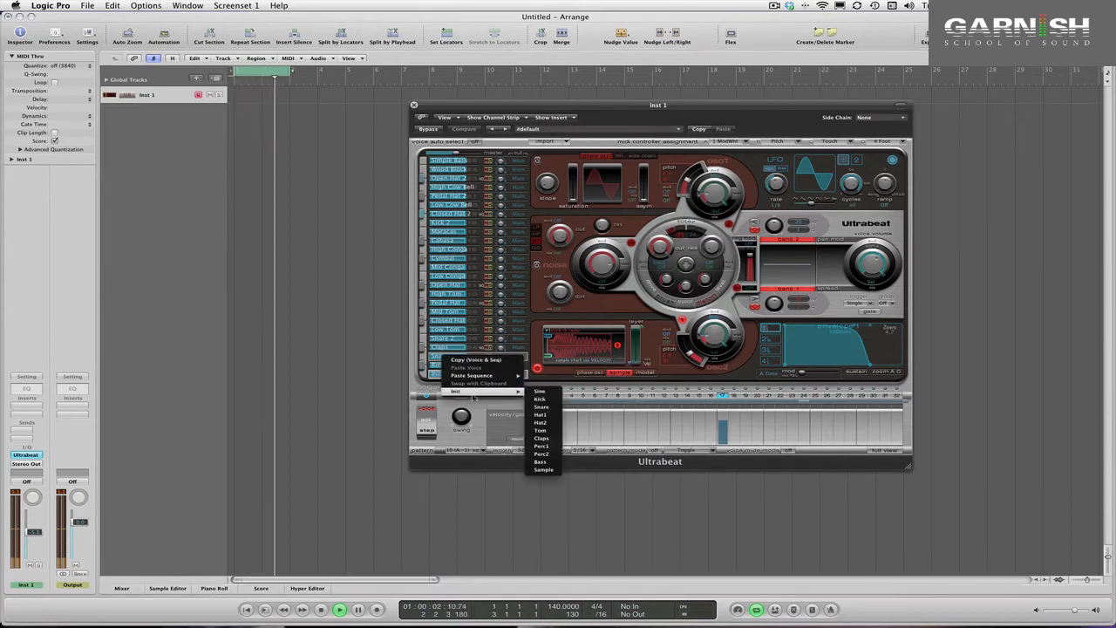
click(543, 470)
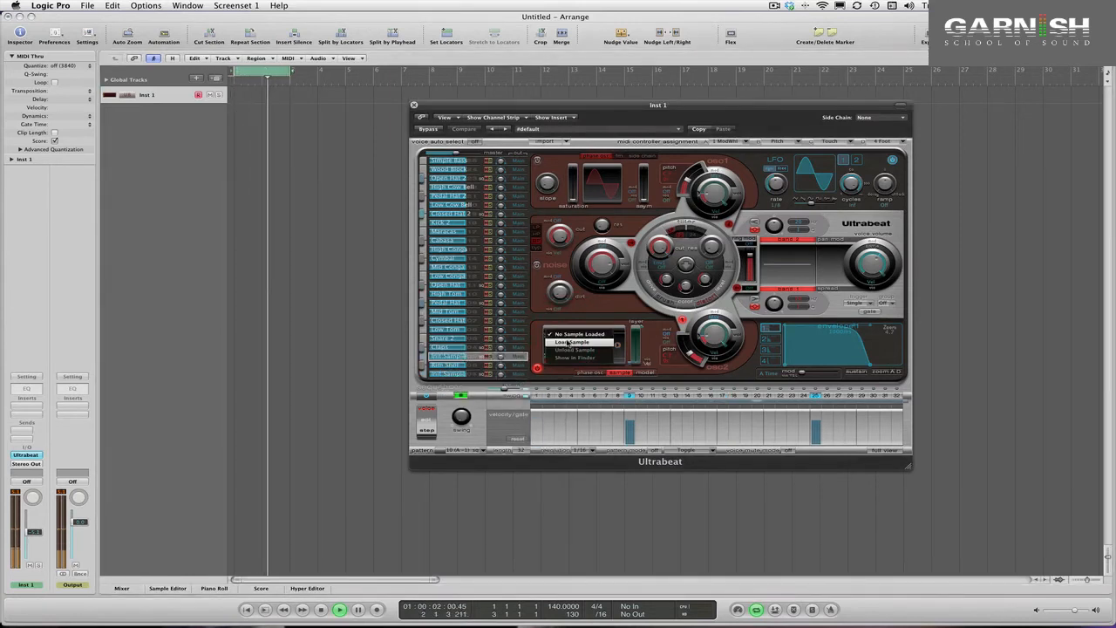
- Start loading a sample into oscillator 2 and browse to the Snares folder inside Individual hits
click(567, 337)
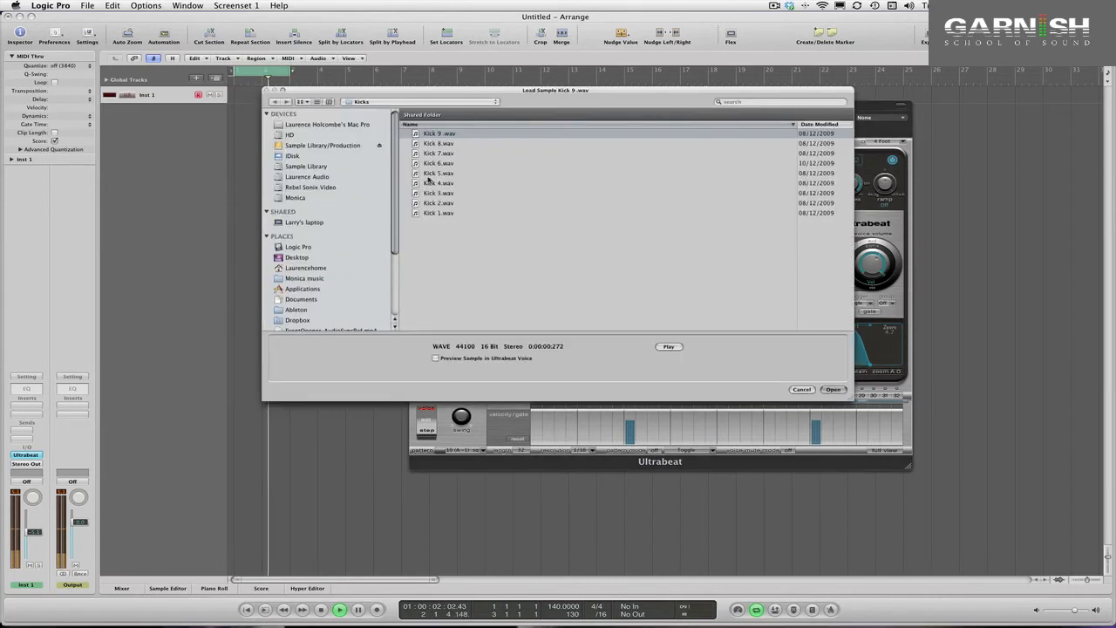
click(421, 102)
click(419, 110)
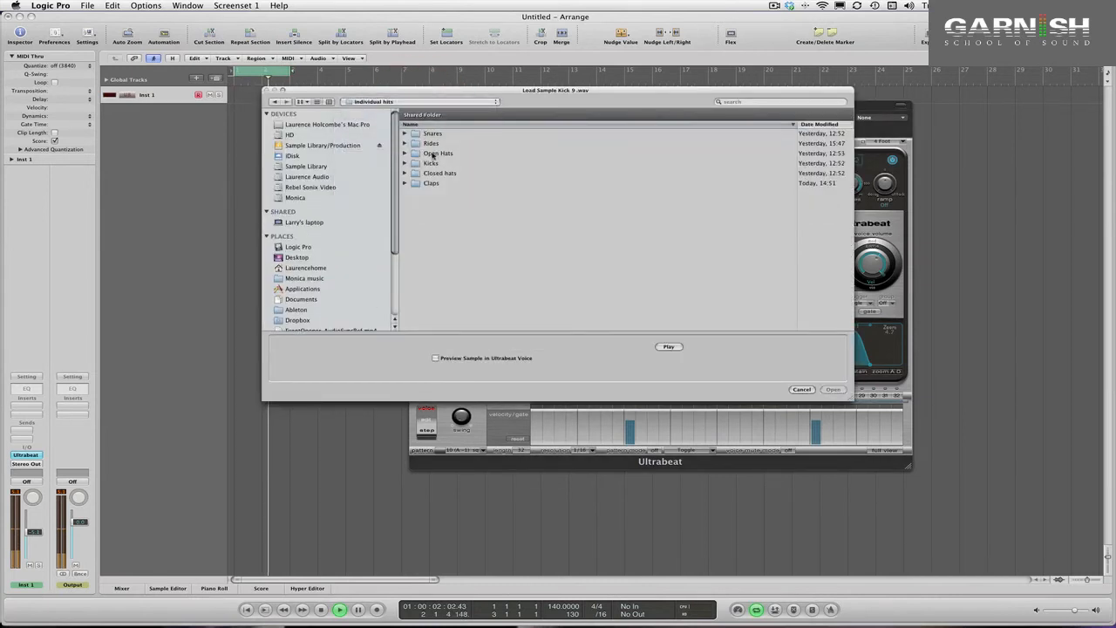
double_click(431, 135)
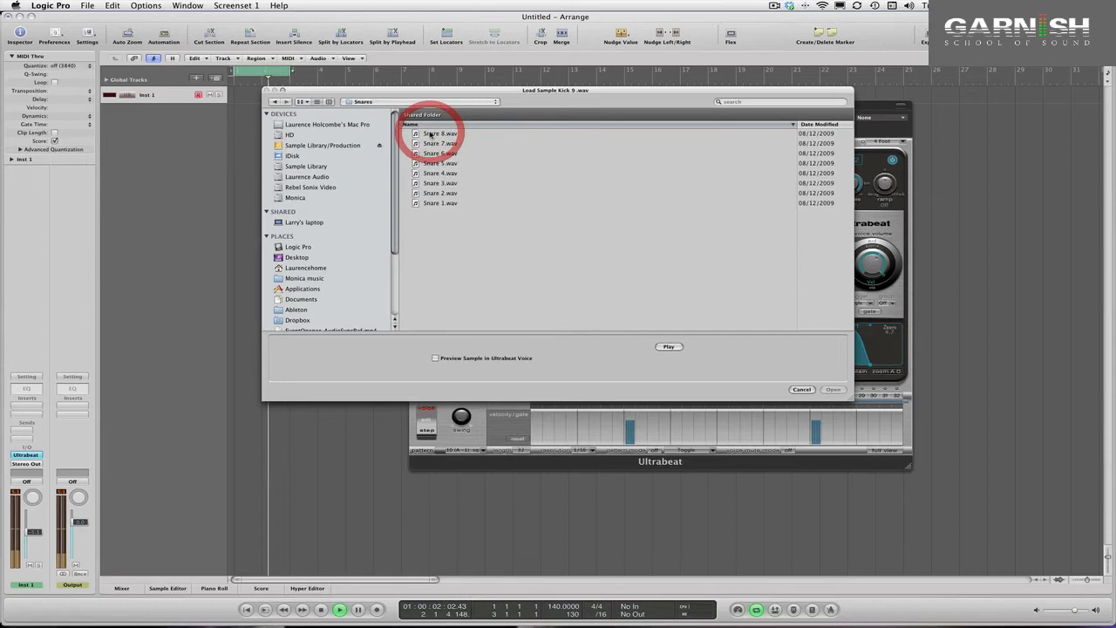
- Audition the snare samples one after another from Snare 1.wav through Snare 8.wav
click(437, 203)
click(668, 348)
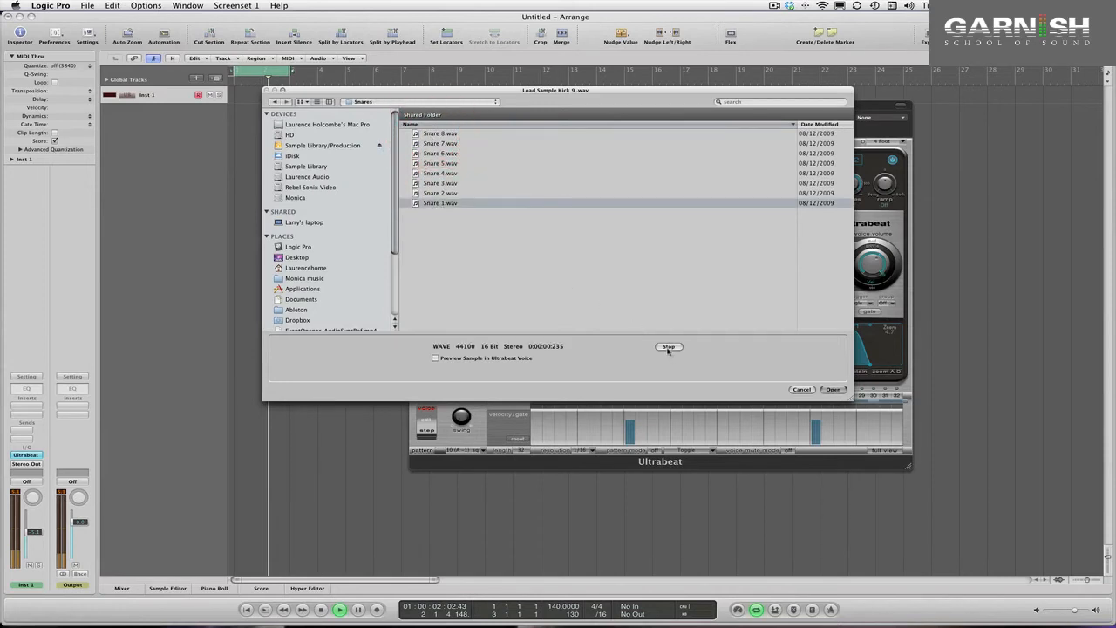
key(Up)
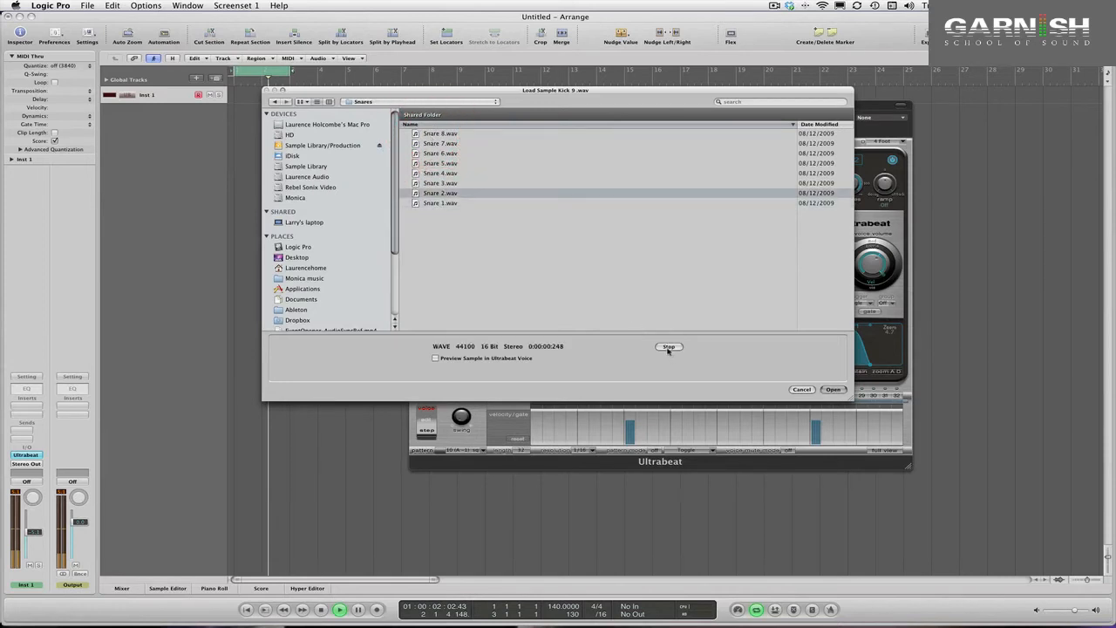
key(Up)
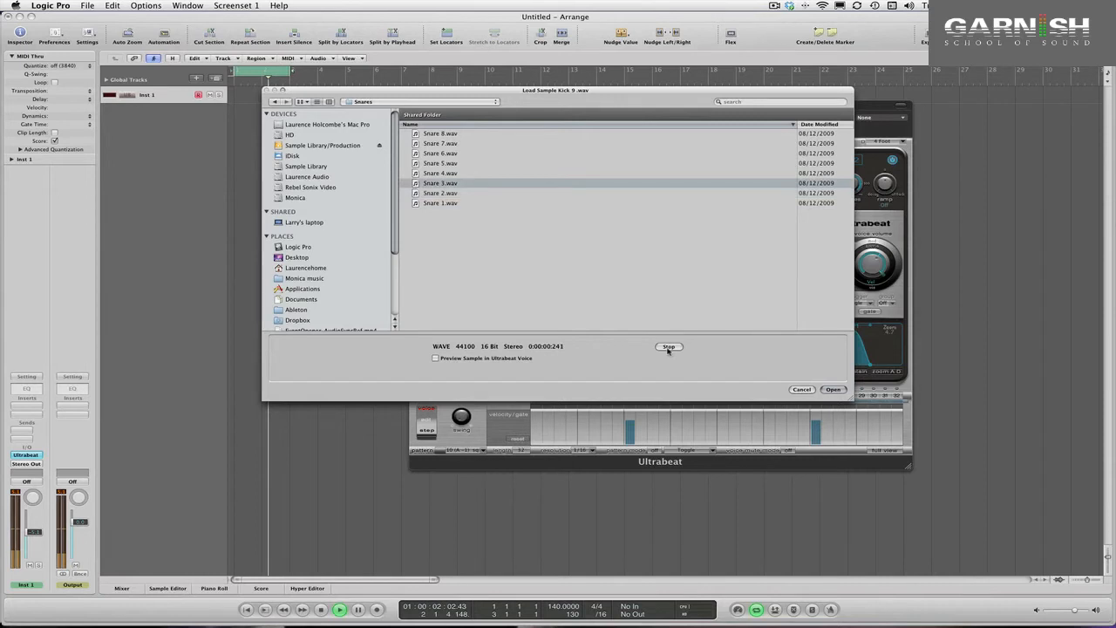
key(Up)
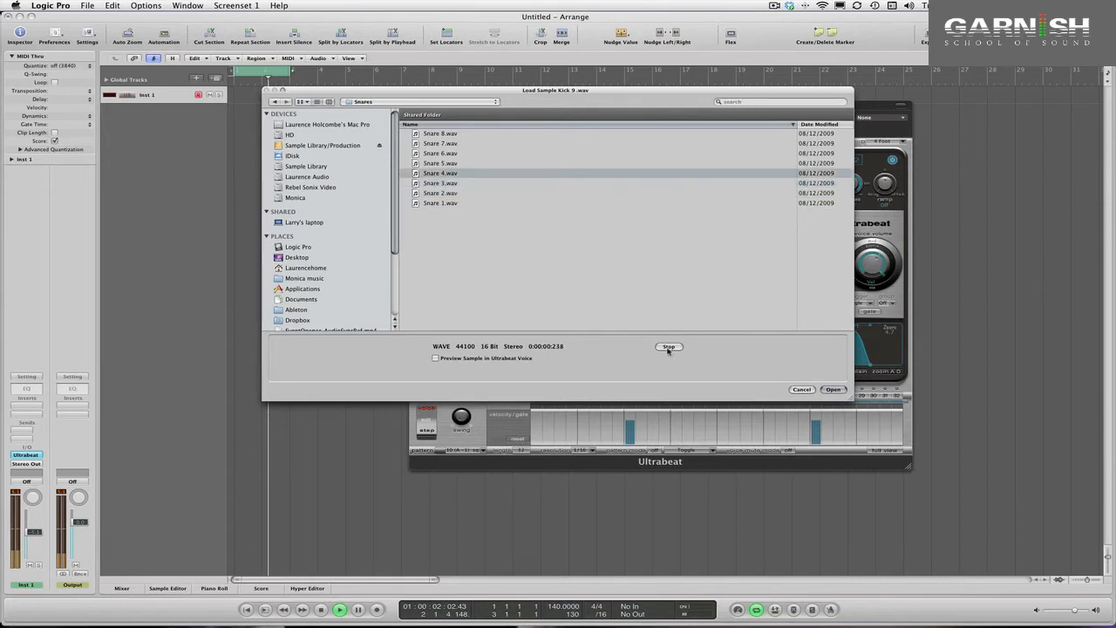
key(Up)
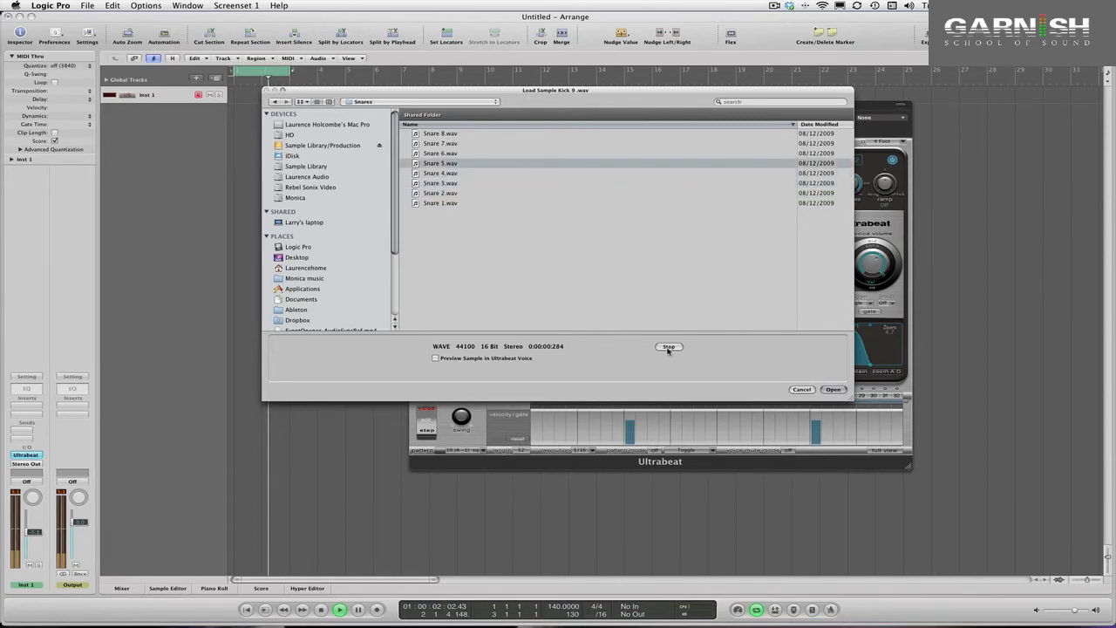
key(Up)
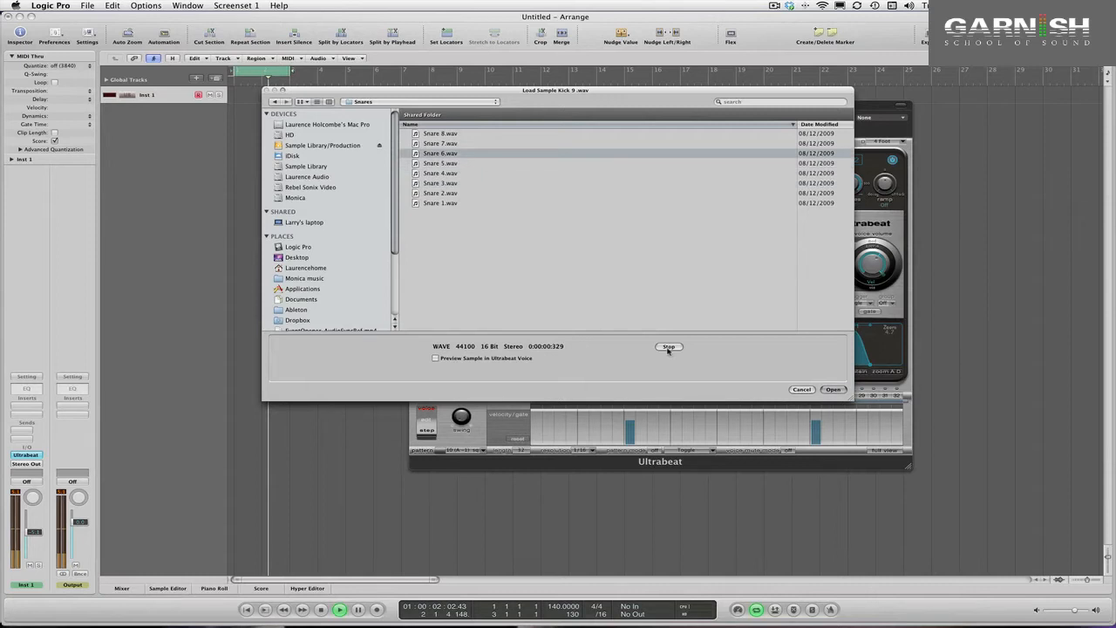
key(Up)
key(Up)
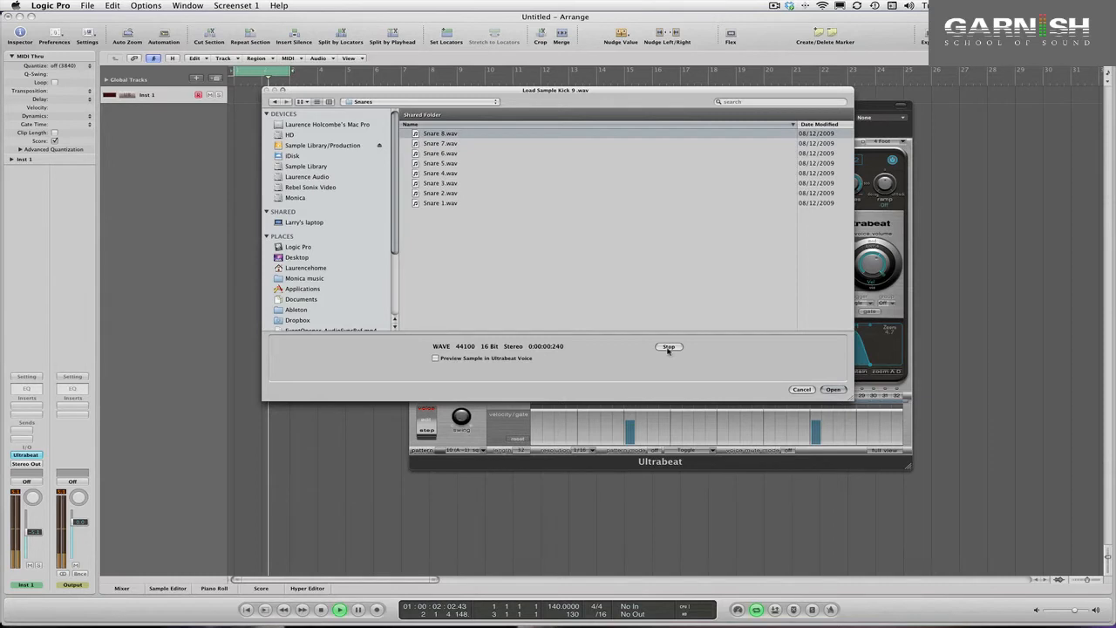
- Compare the snare samples again and load Snare 8.wav into oscillator 2
key(Down)
key(Up)
key(Down)
key(Down)
key(Down)
key(Down)
key(Down)
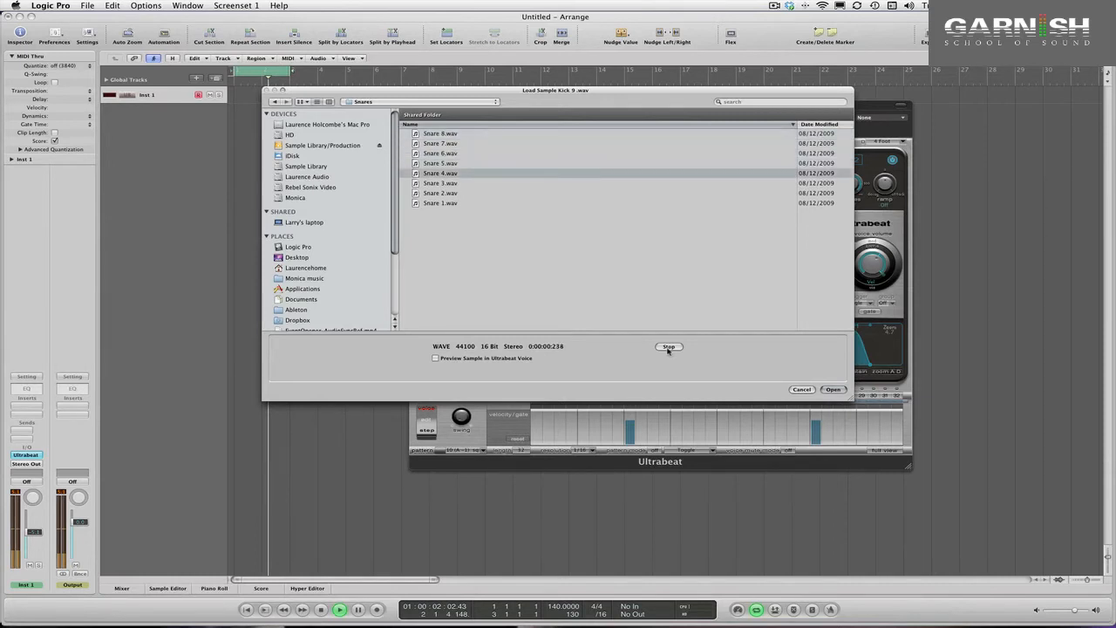
key(Down)
key(Down)
key(Up)
key(Up)
key(Up)
key(Up)
key(Up)
key(Up)
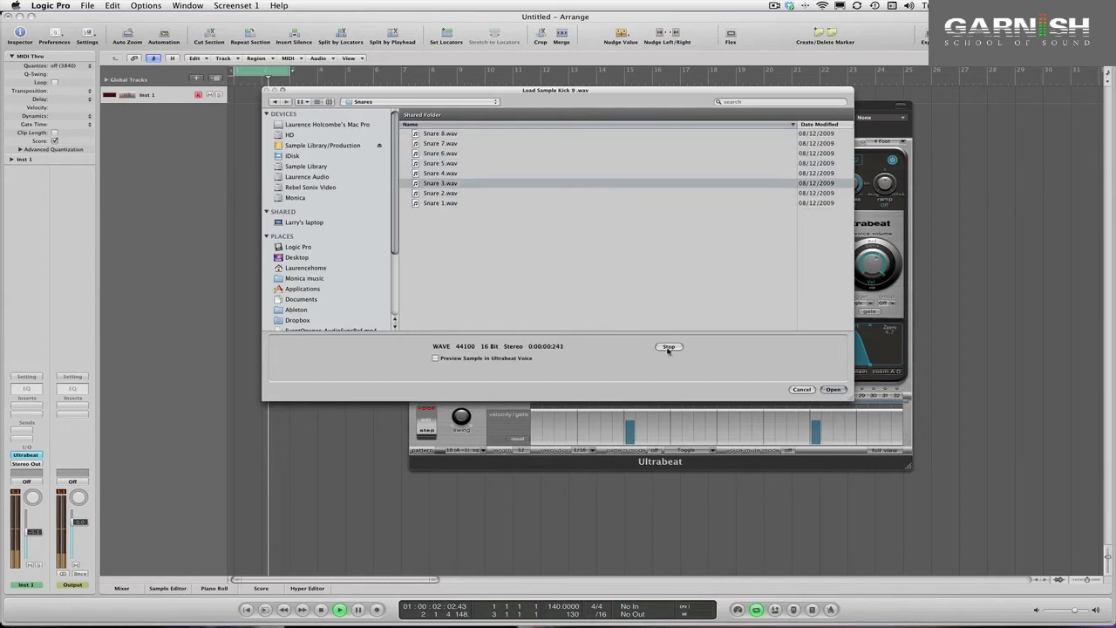
click(834, 390)
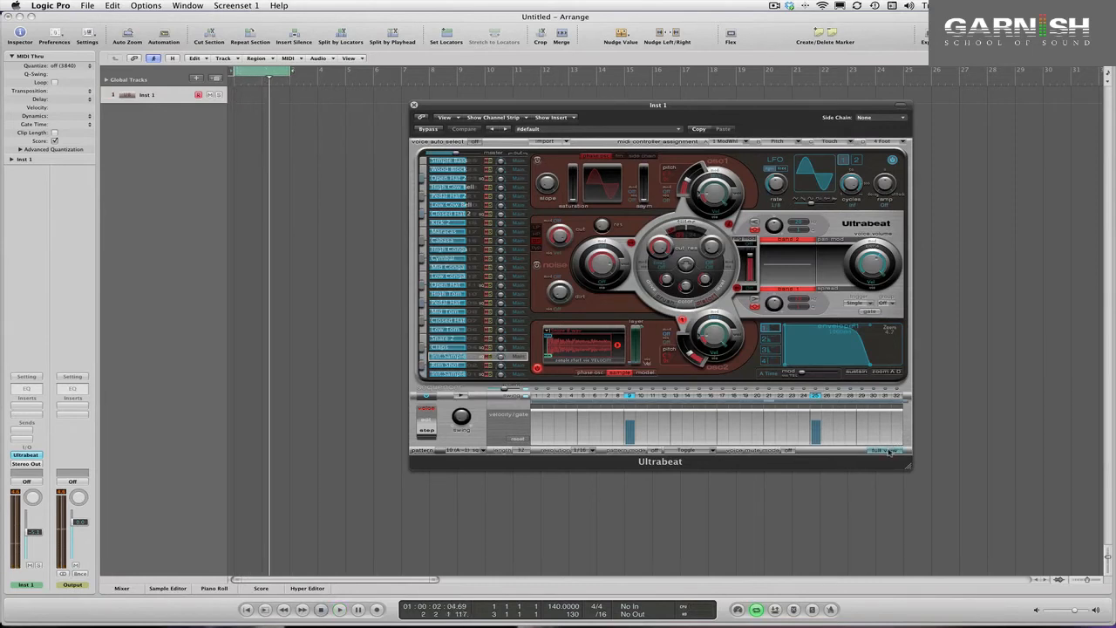
- Initialize the Claps voice as Sample
click(441, 347)
right_click(441, 346)
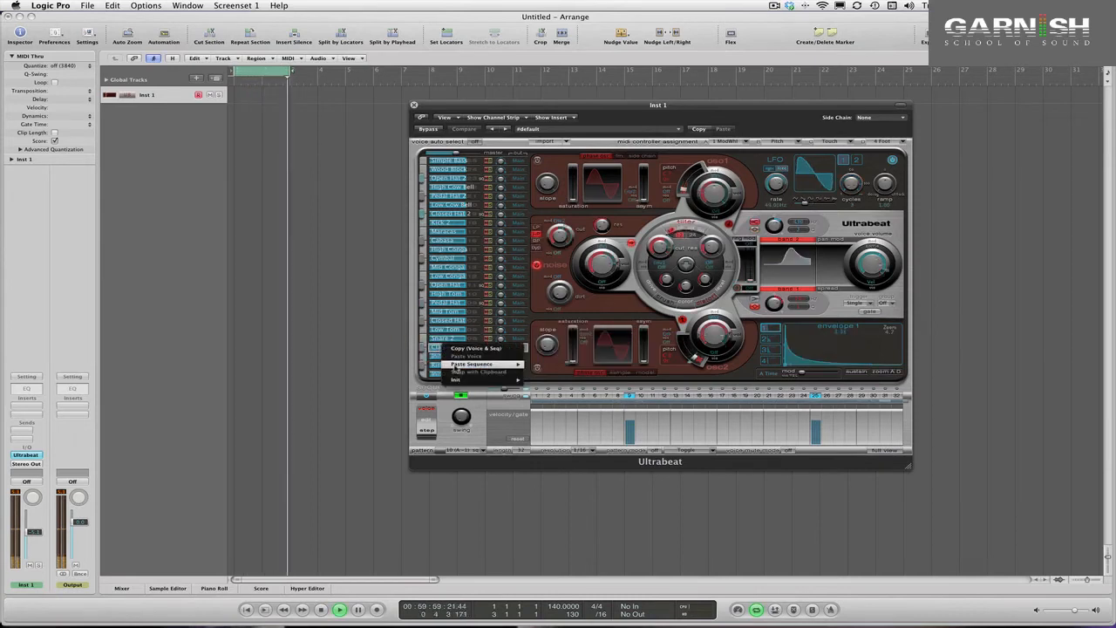
mouse_move(458, 381)
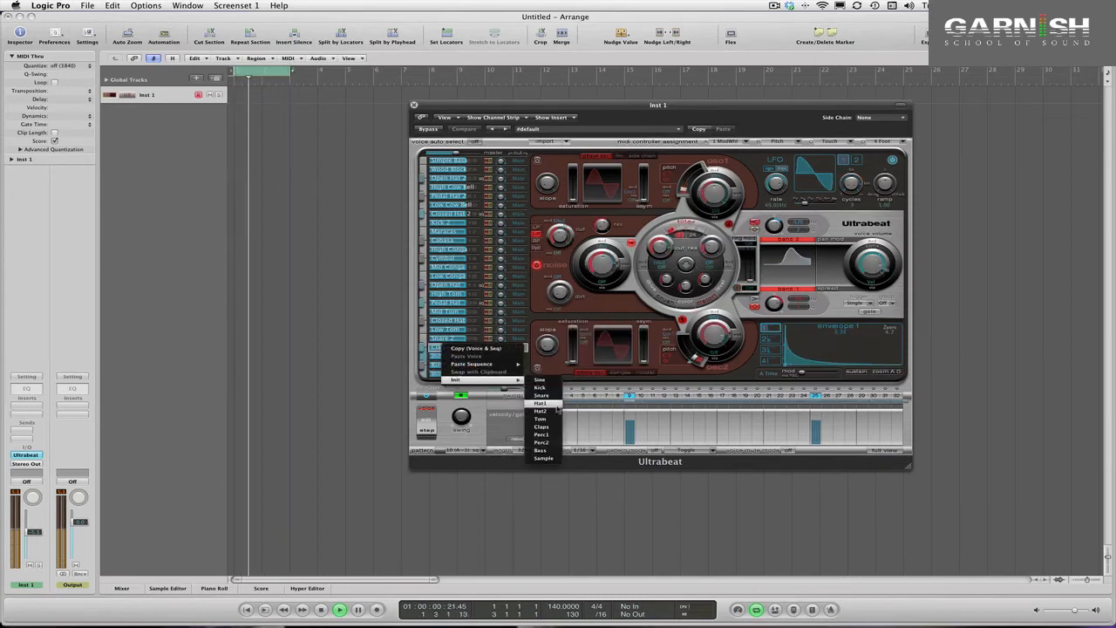
click(542, 459)
- Start loading a sample for the claps voice and browse to the Claps folder inside Individual hits
click(573, 332)
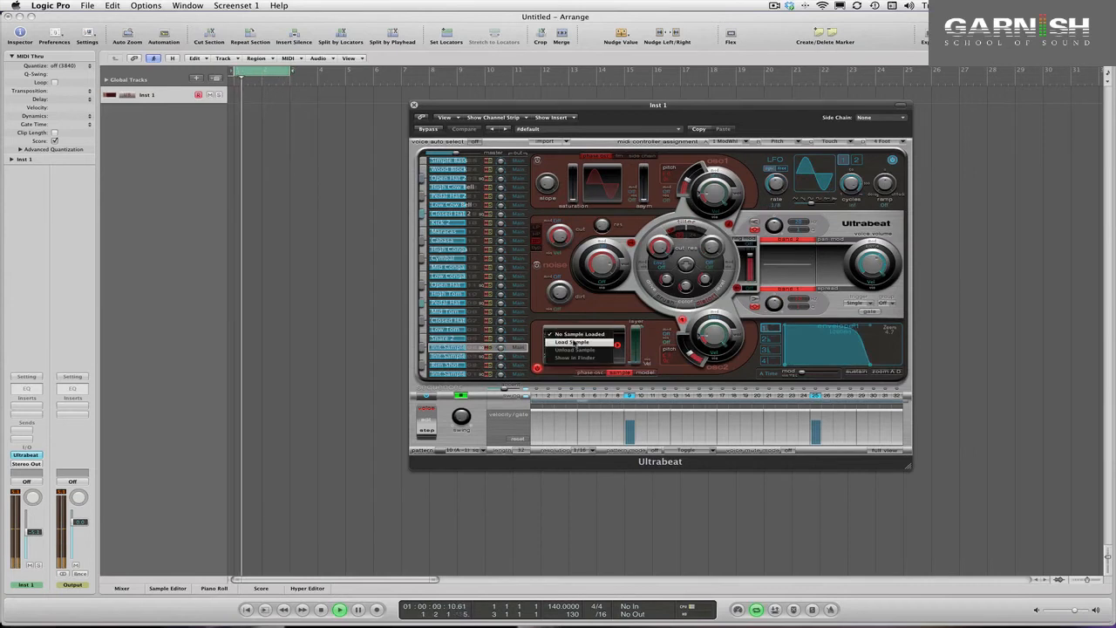
click(574, 343)
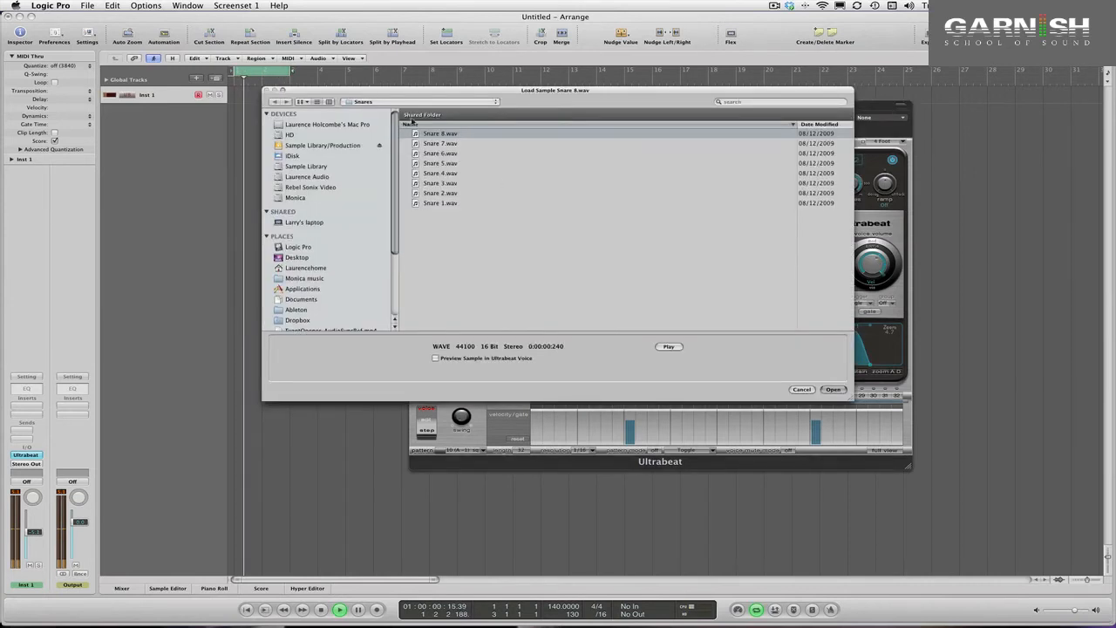
click(406, 102)
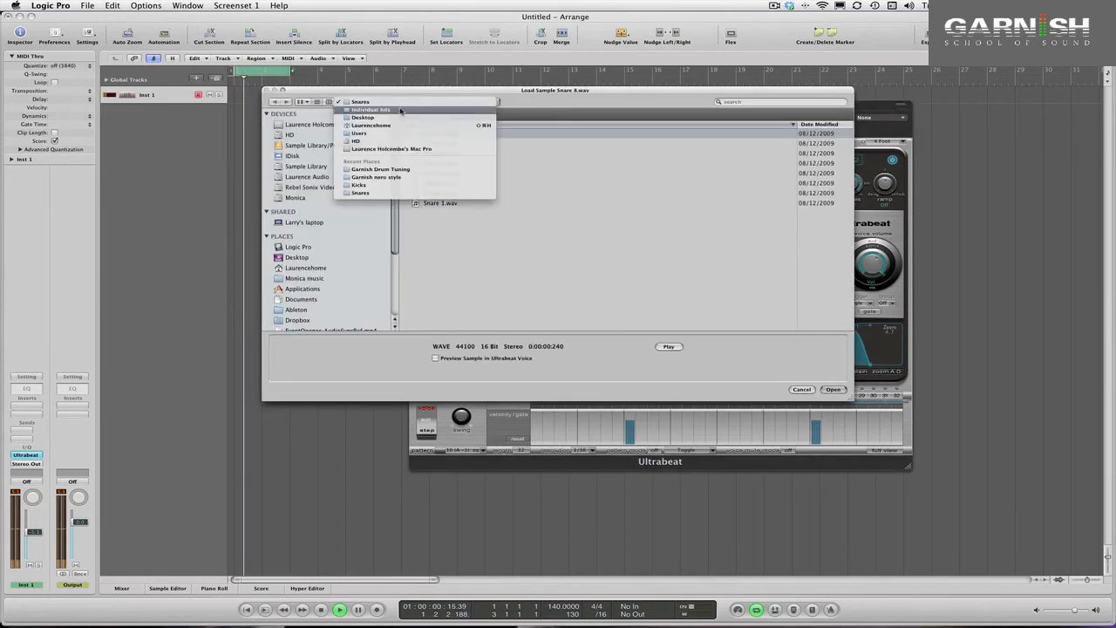
click(401, 110)
double_click(430, 182)
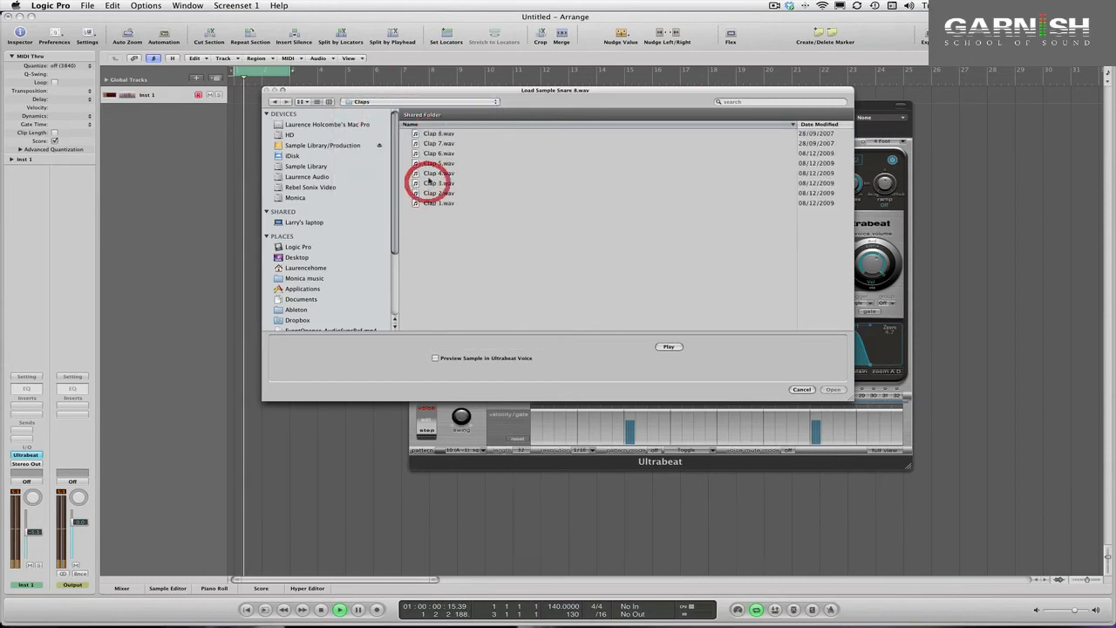
- Audition the clap samples one after another from Clap 8.wav down to Clap 1.wav
click(433, 135)
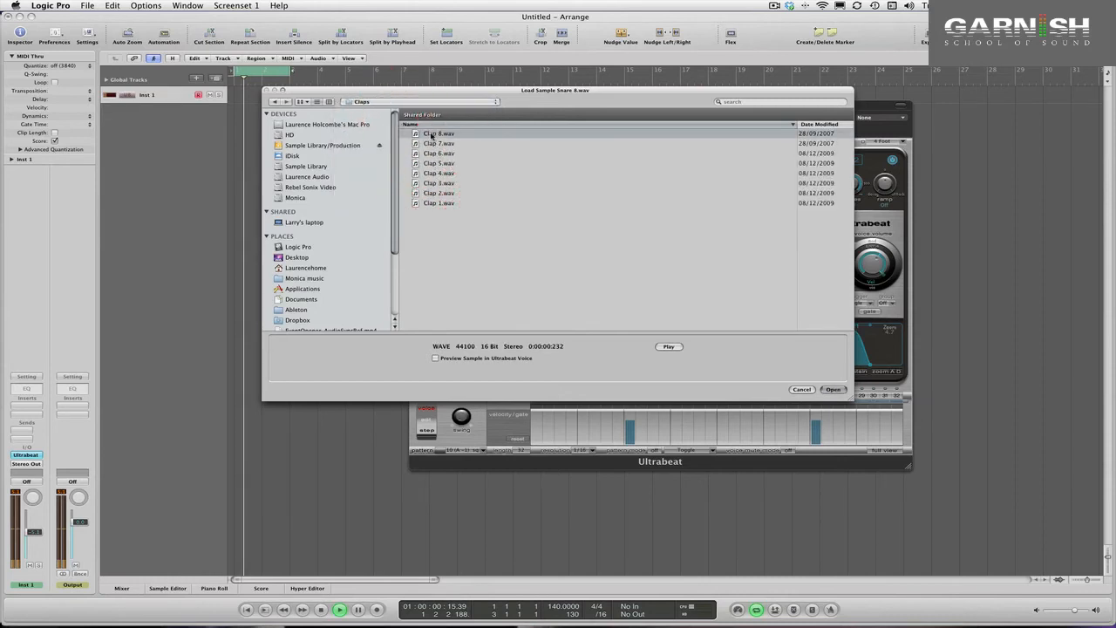
click(668, 347)
key(Down)
key(Down)
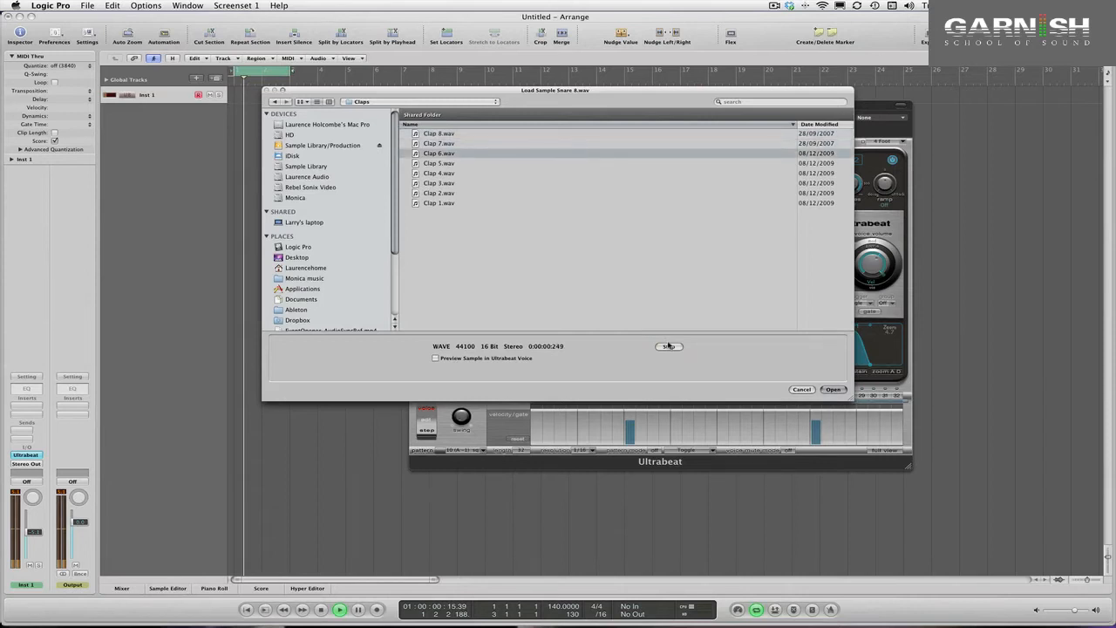
key(Down)
key(Down)
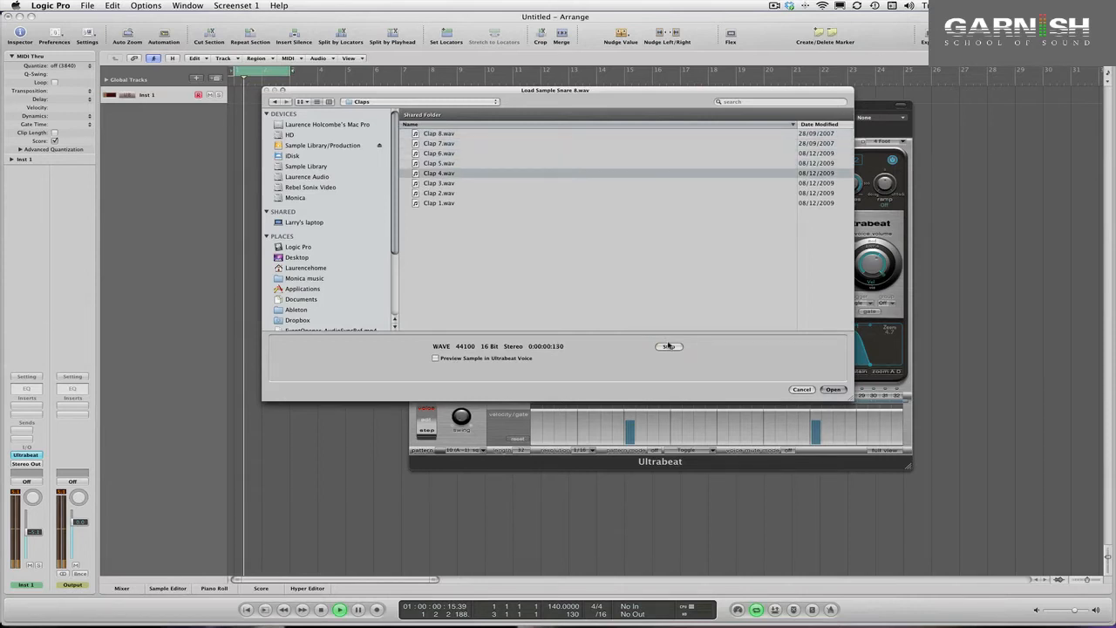
key(Down)
key(Down)
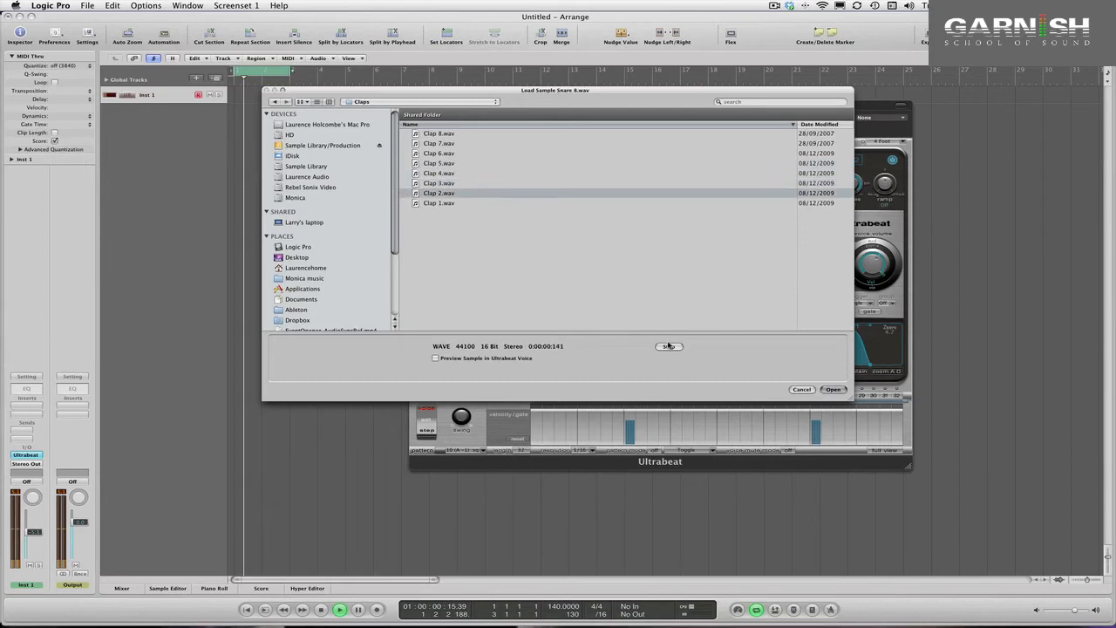
key(Down)
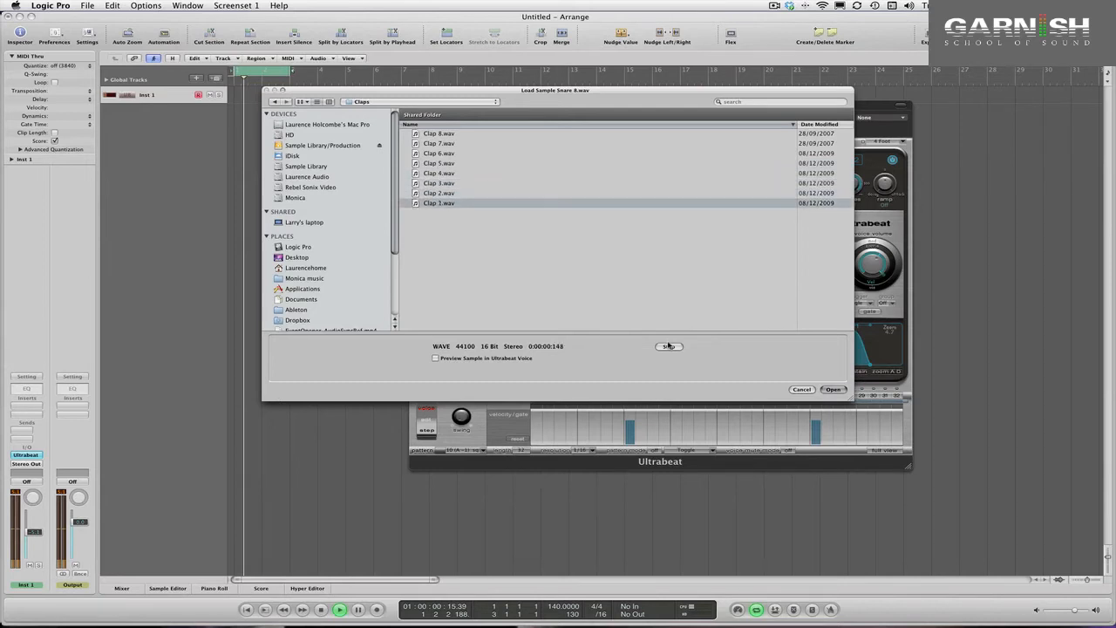
- Go back through the clap samples and load Clap 7.wav into oscillator 2
key(Up)
key(Up)
key(Up)
key(Up)
key(Up)
key(Up)
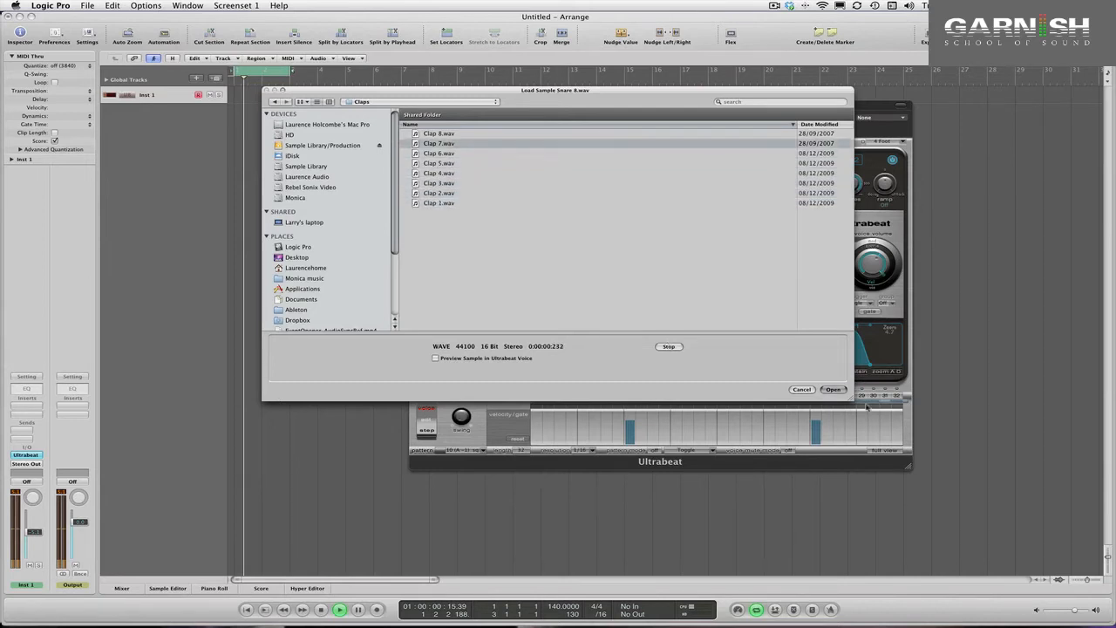
click(832, 390)
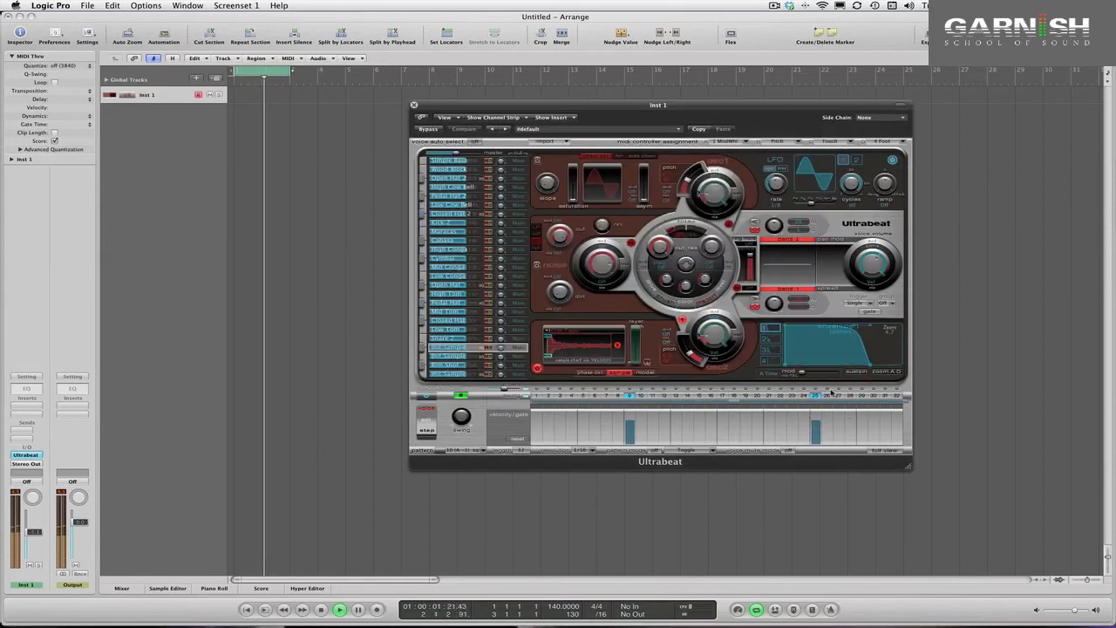
- Initialize the pedal hat voice between High Tom and Mid Tom as Sample
right_click(449, 303)
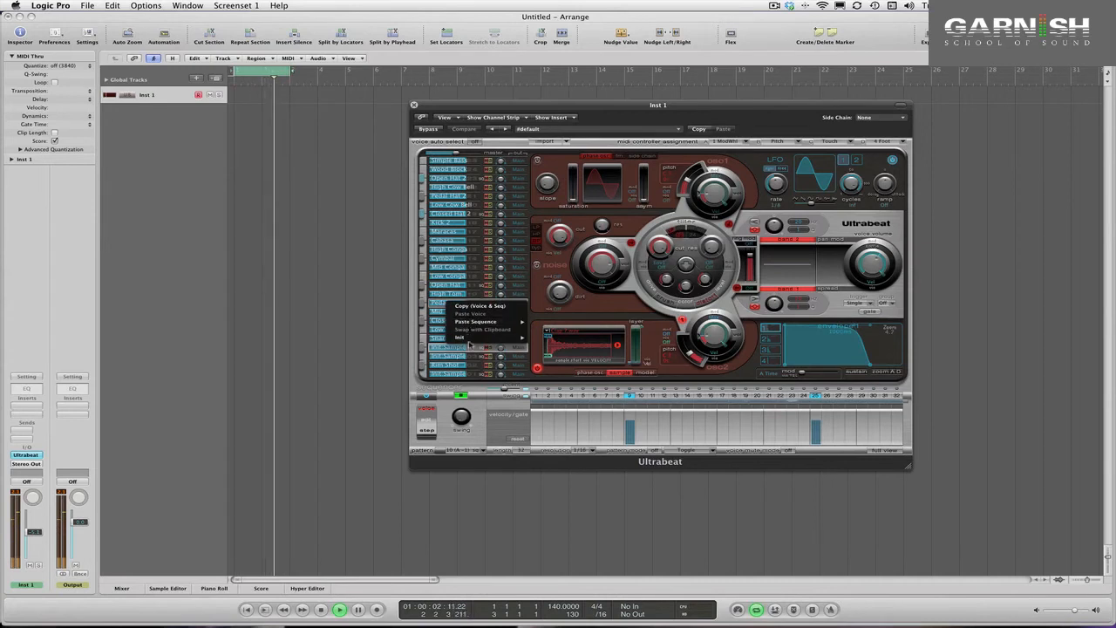
mouse_move(478, 338)
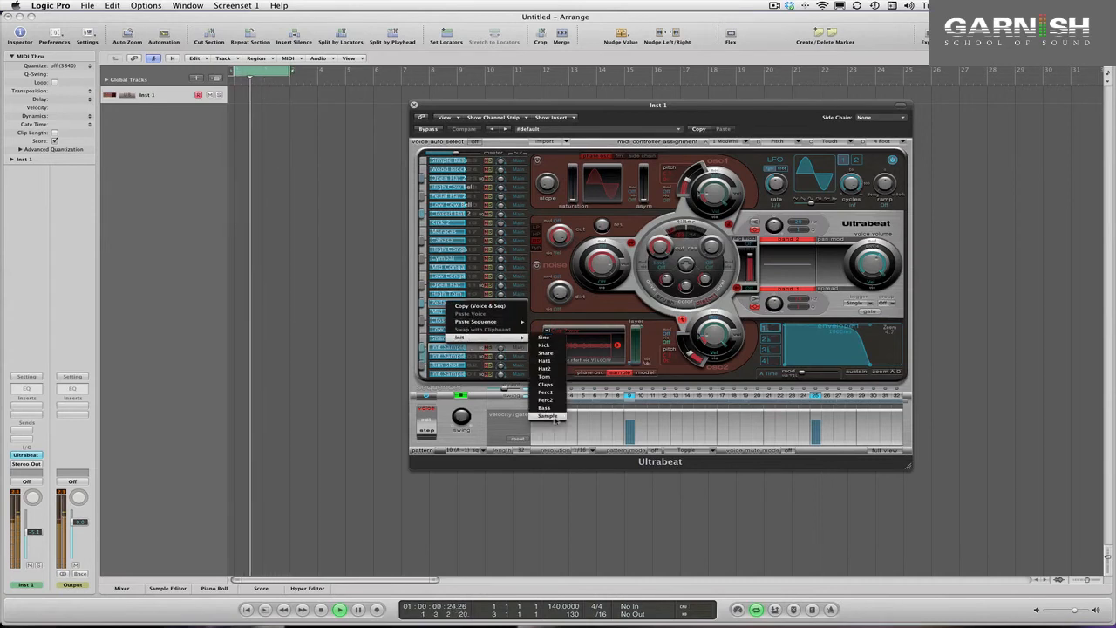
click(550, 416)
- Start loading a sample for the newly initialized voice and browse to the Rides folder inside Individual hits
click(567, 331)
click(569, 339)
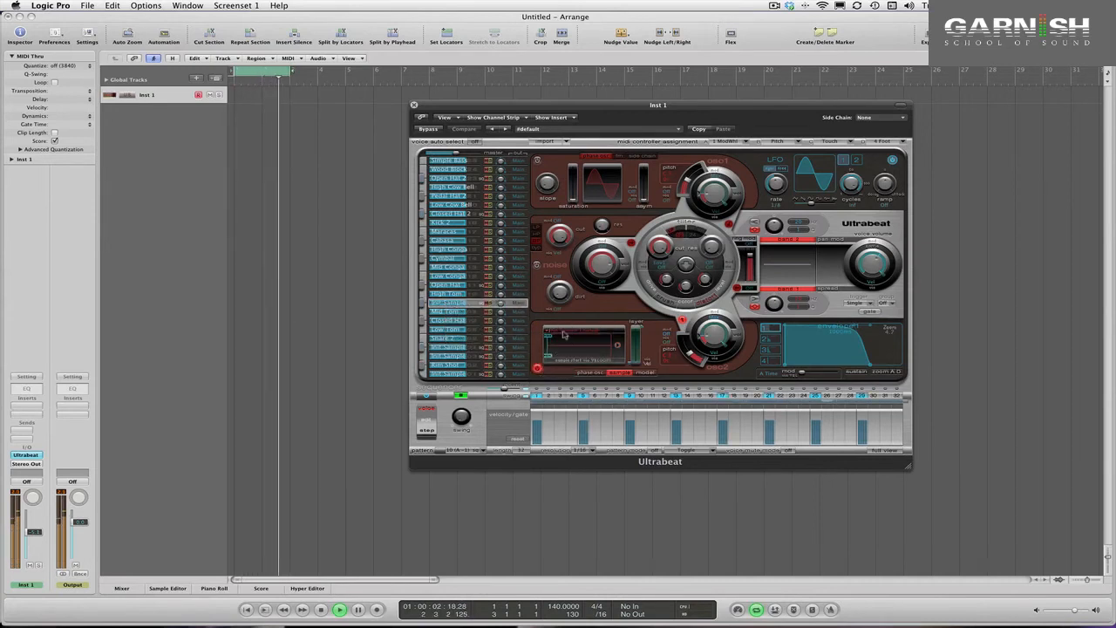
click(396, 102)
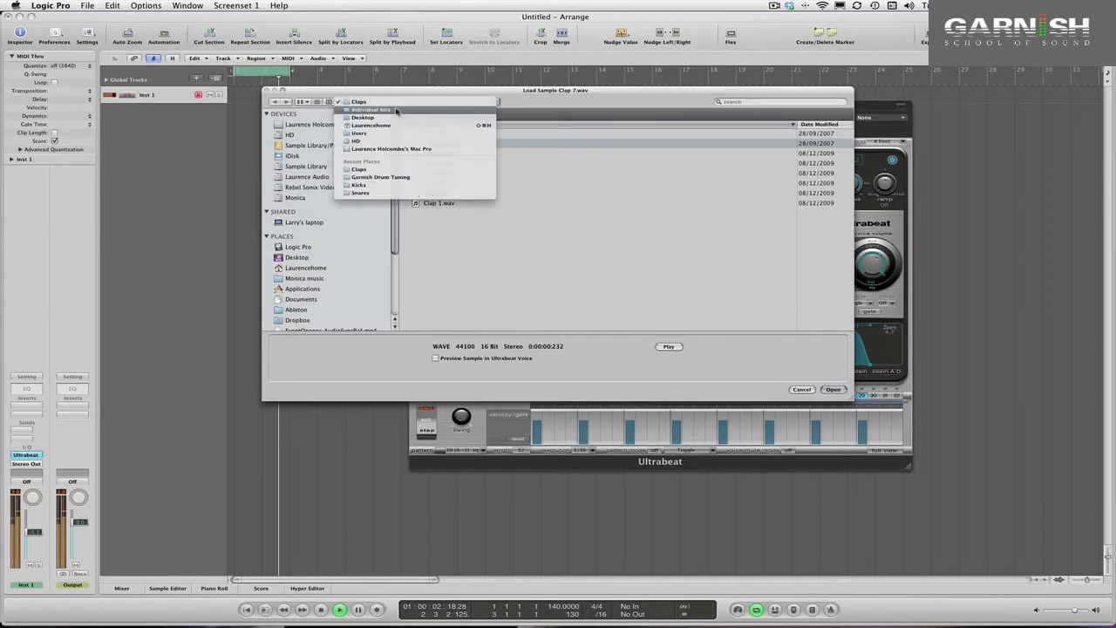
click(384, 113)
double_click(433, 144)
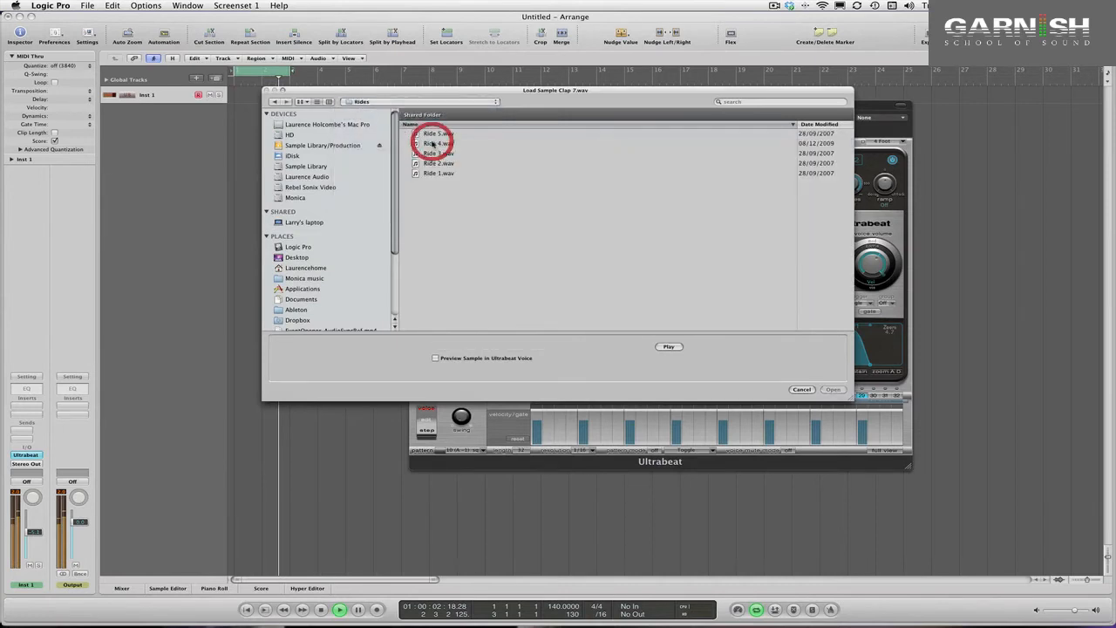
- Audition the ride samples from Ride 1.wav up to Ride 5.wav and load Ride 4.wav into oscillator 2
click(445, 174)
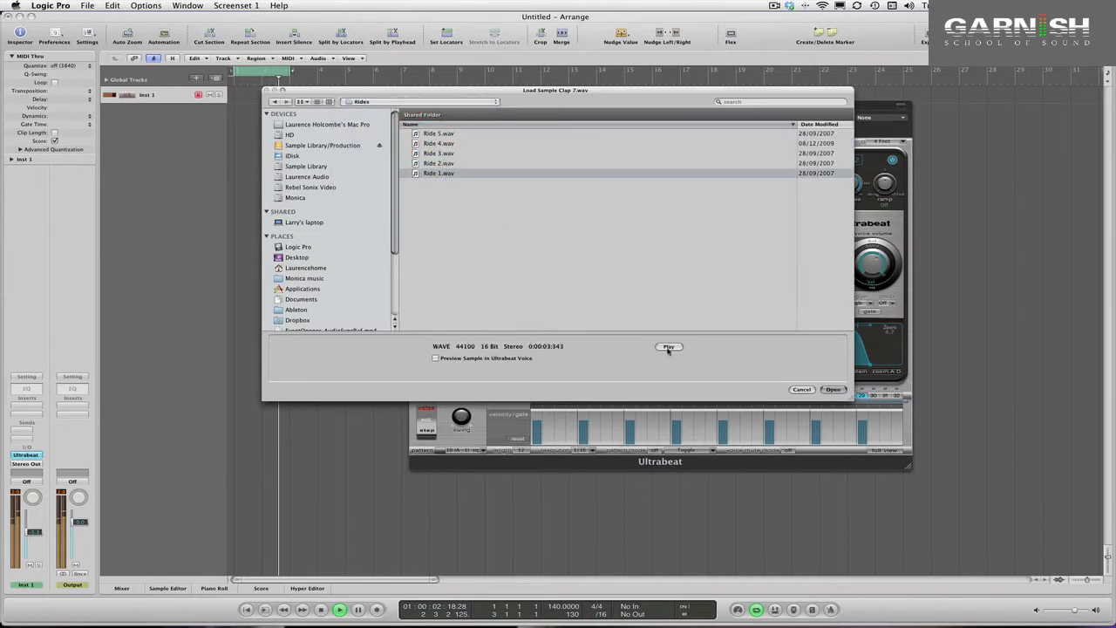
key(Up)
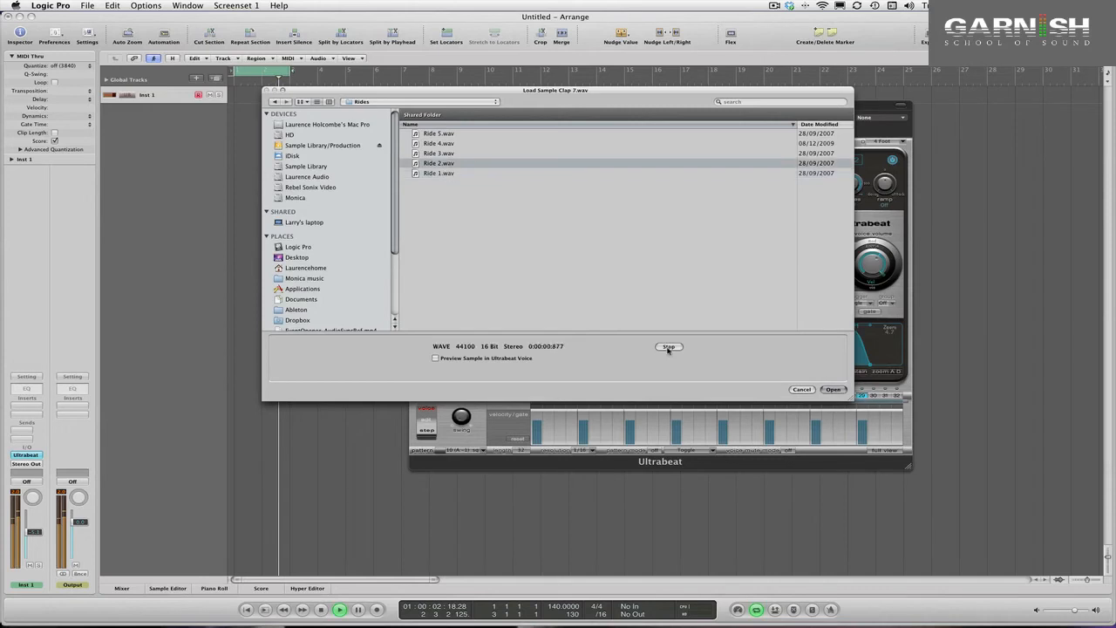
key(Up)
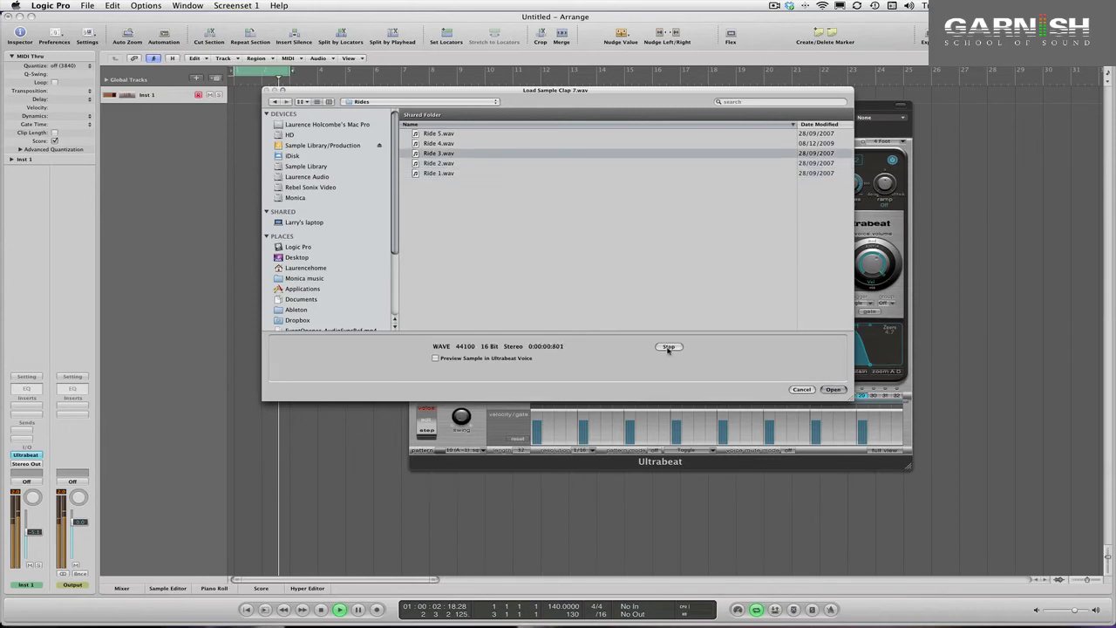
key(Up)
key(Up)
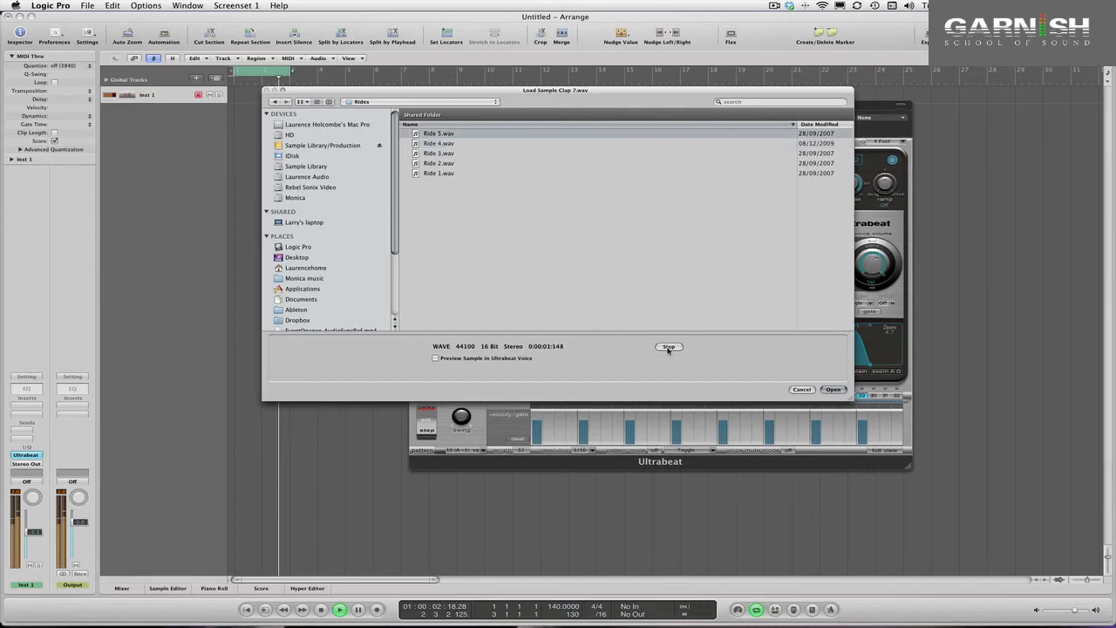
key(Down)
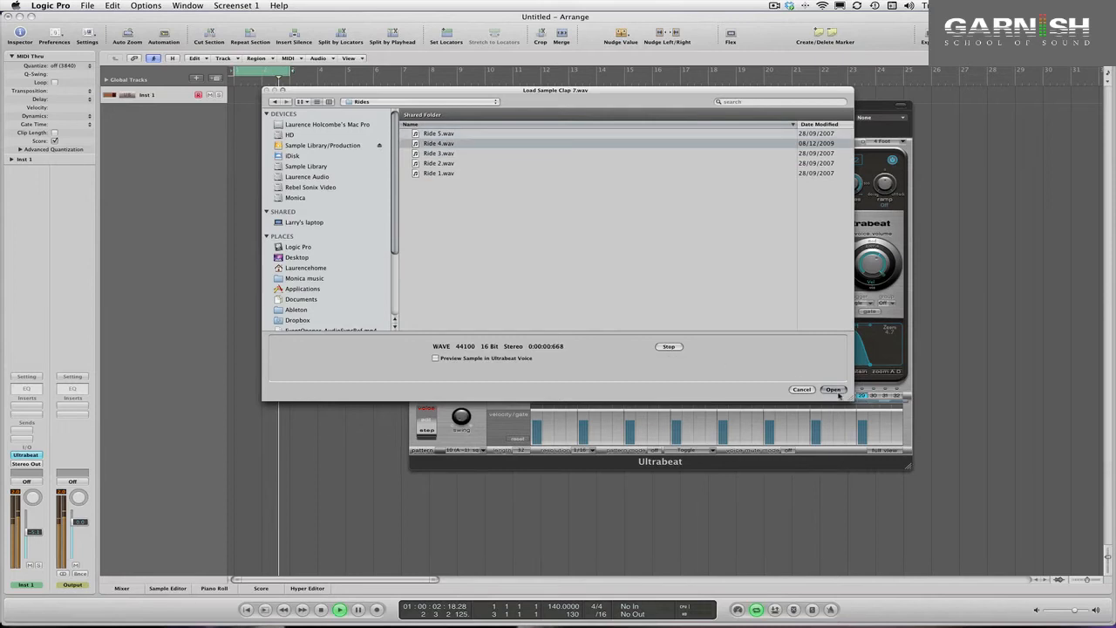
click(834, 390)
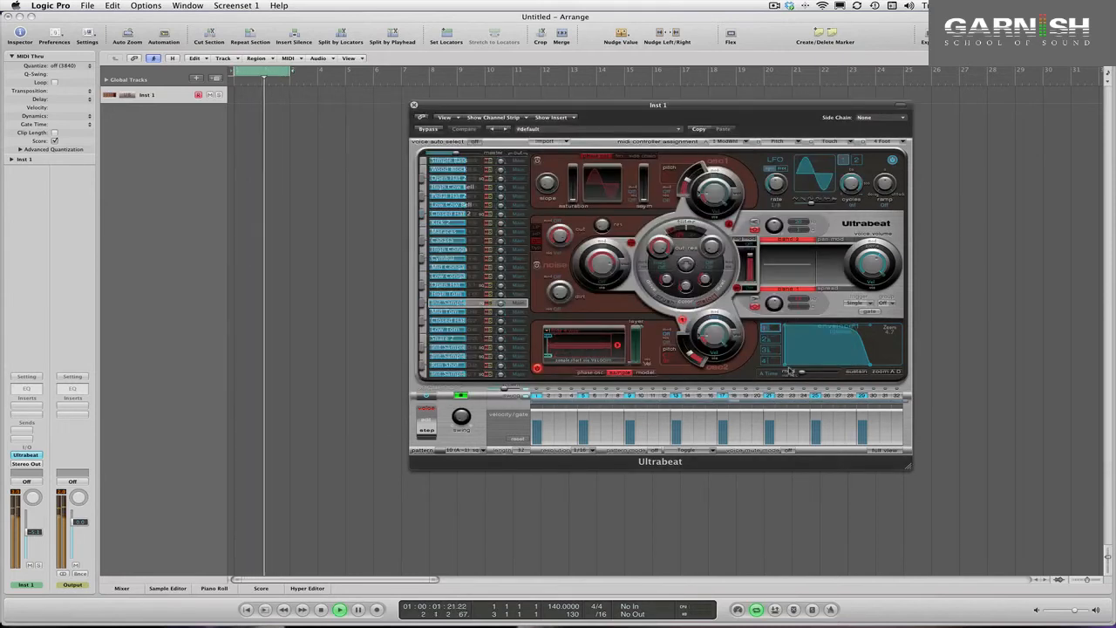
- Stop playback, select envelope 4 for the ride voice and lengthen its release to cover the display
key(space)
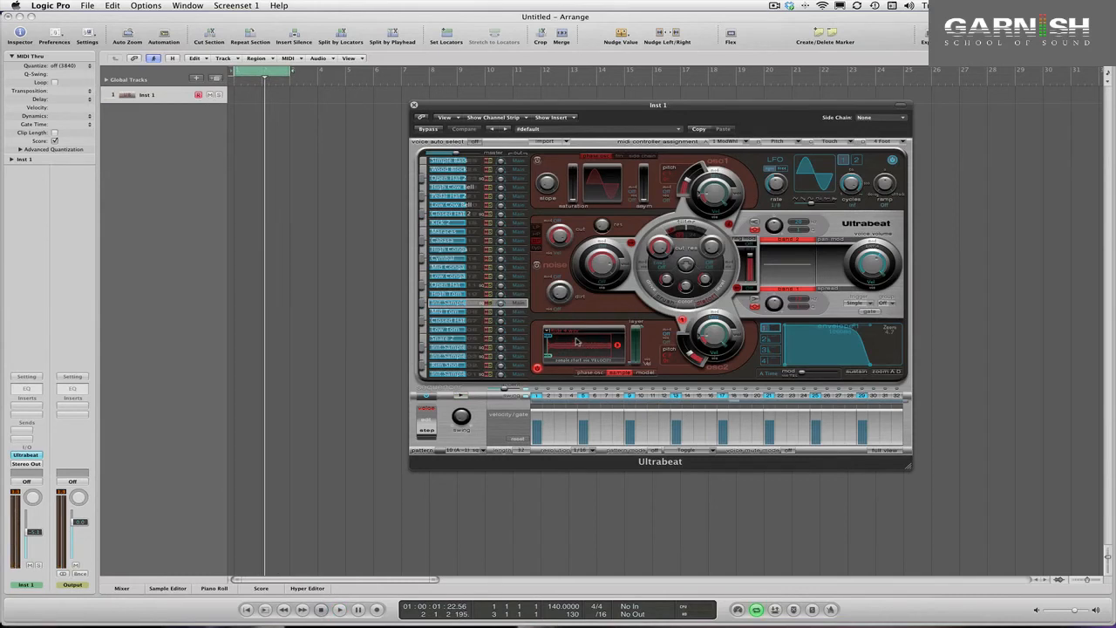
click(768, 361)
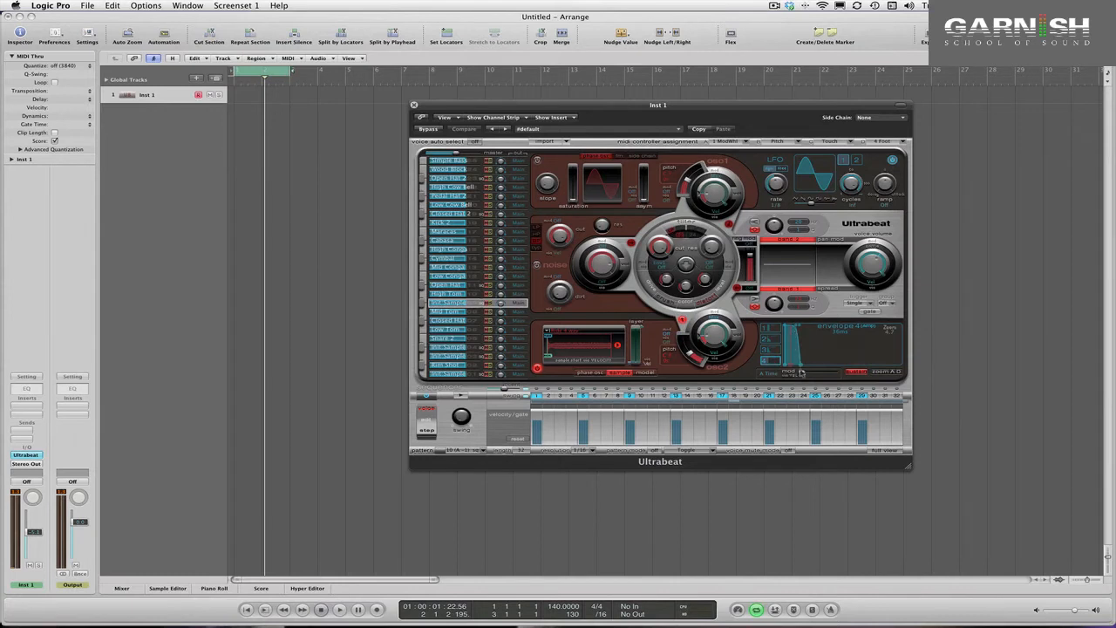
mouse_move(801, 369)
click(881, 372)
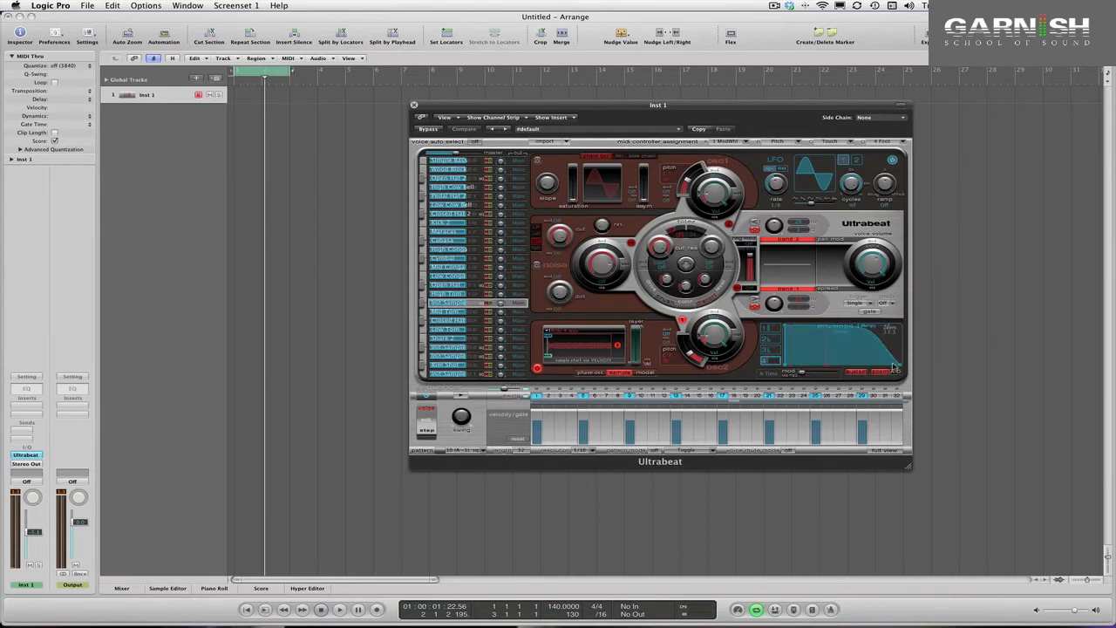
drag(899, 366, 926, 367)
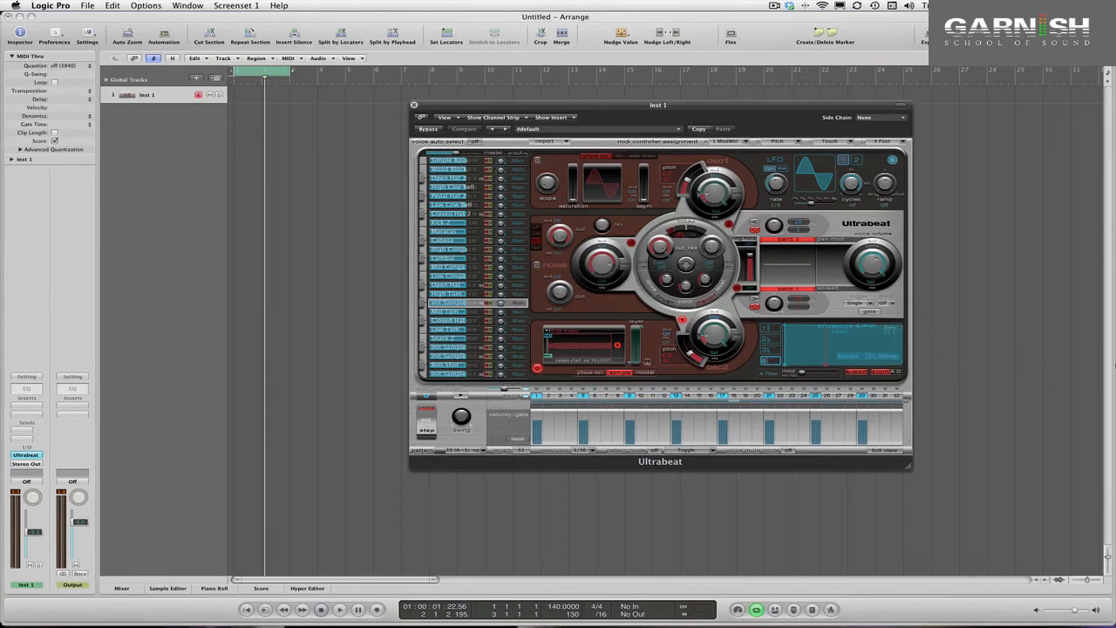
mouse_move(1108, 366)
mouse_down()
mouse_move(885, 370)
mouse_move(939, 370)
mouse_up()
drag(1018, 372, 1018, 372)
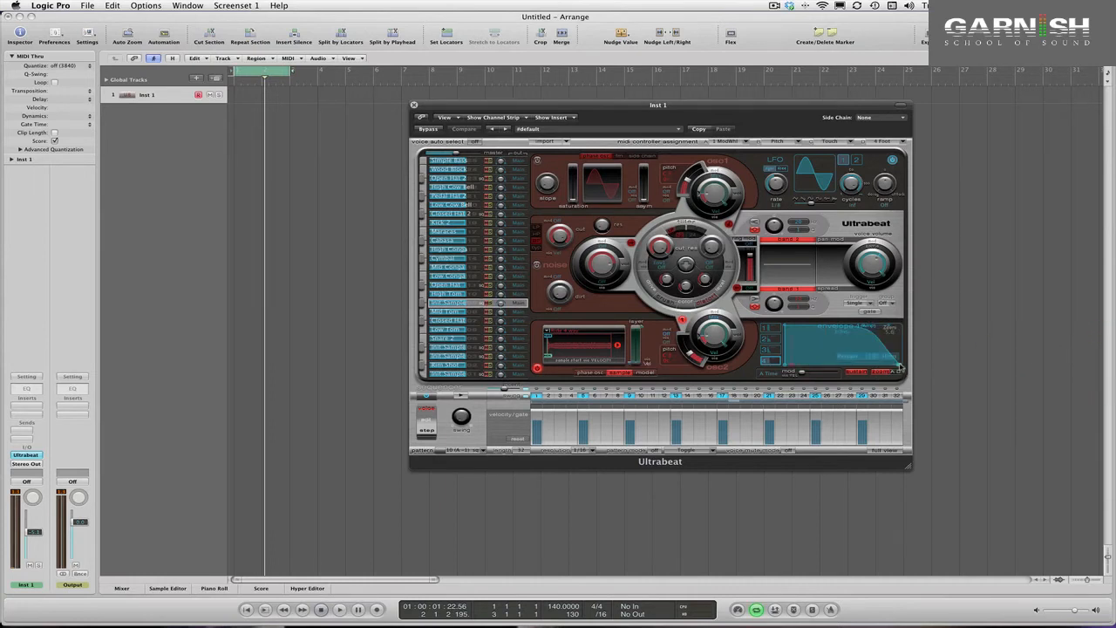
drag(901, 367, 992, 369)
drag(1113, 386, 903, 335)
- Play the pattern and audition the ride voice with its adjusted envelope
key(space)
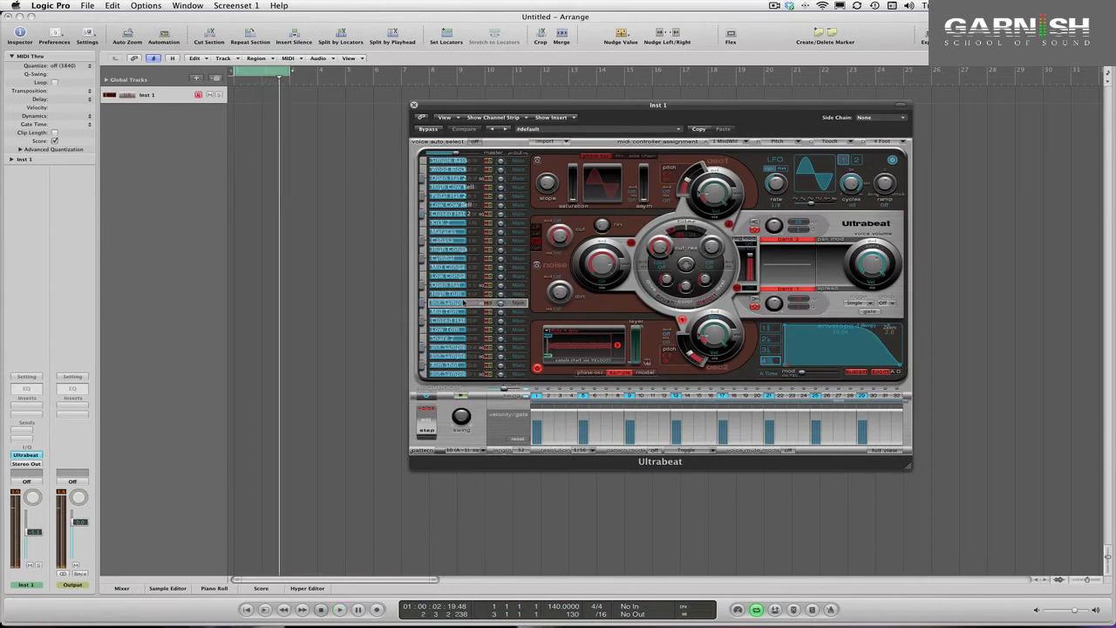
double_click(457, 304)
click(454, 304)
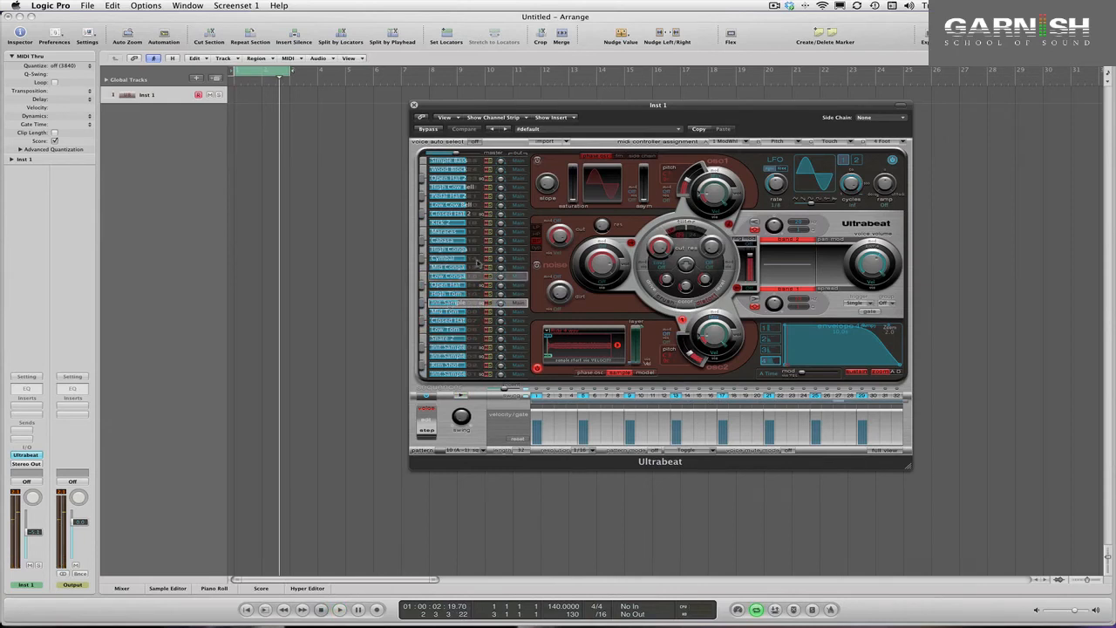
- Initialize the Closed Hat 2 voice as Sample
click(448, 216)
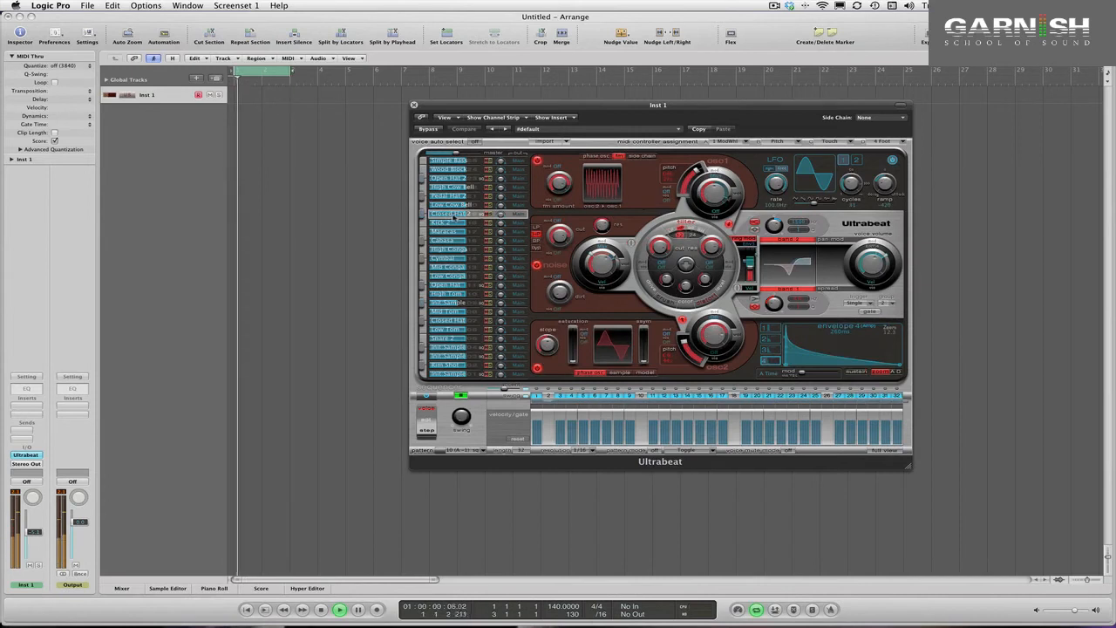
right_click(448, 216)
mouse_move(466, 251)
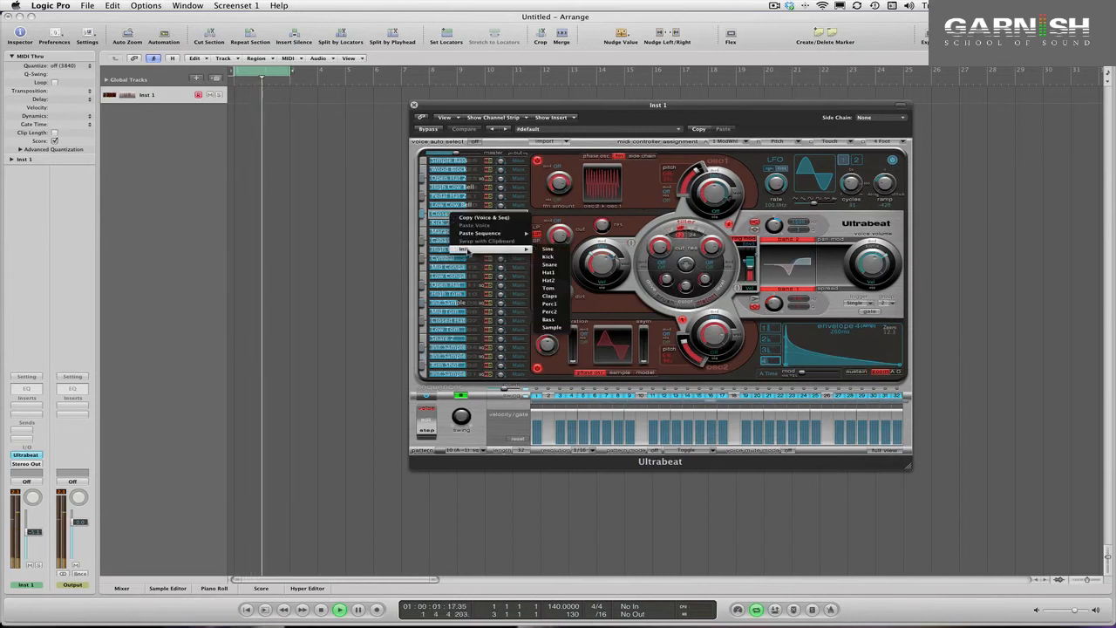
click(557, 327)
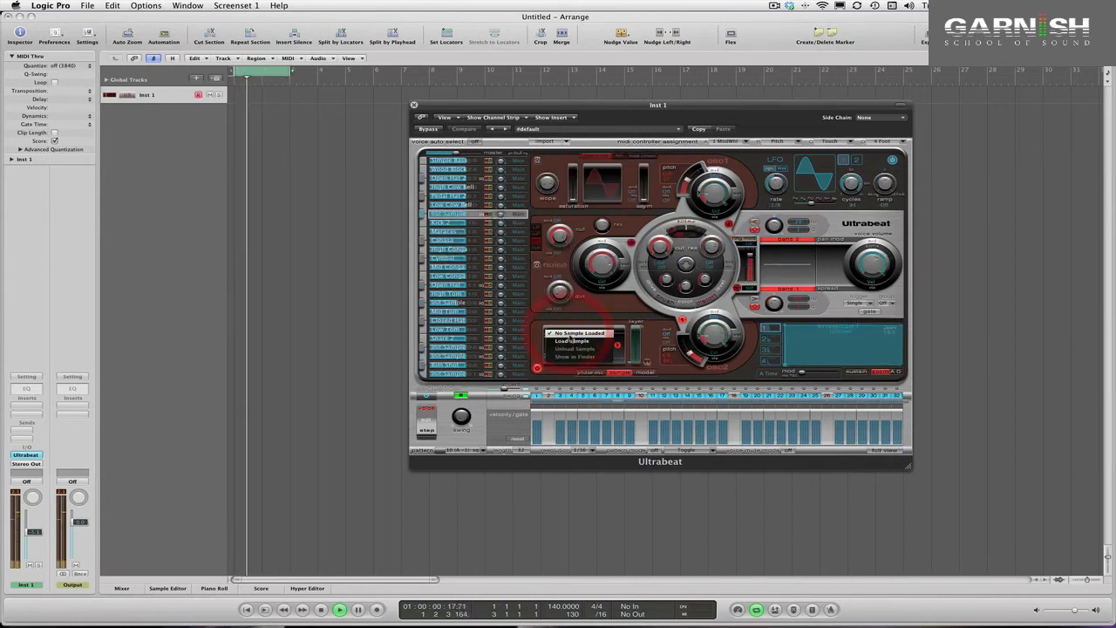
- Start loading a sample for the closed hat voice and browse to the Closed hats folder inside Individual hits
click(569, 335)
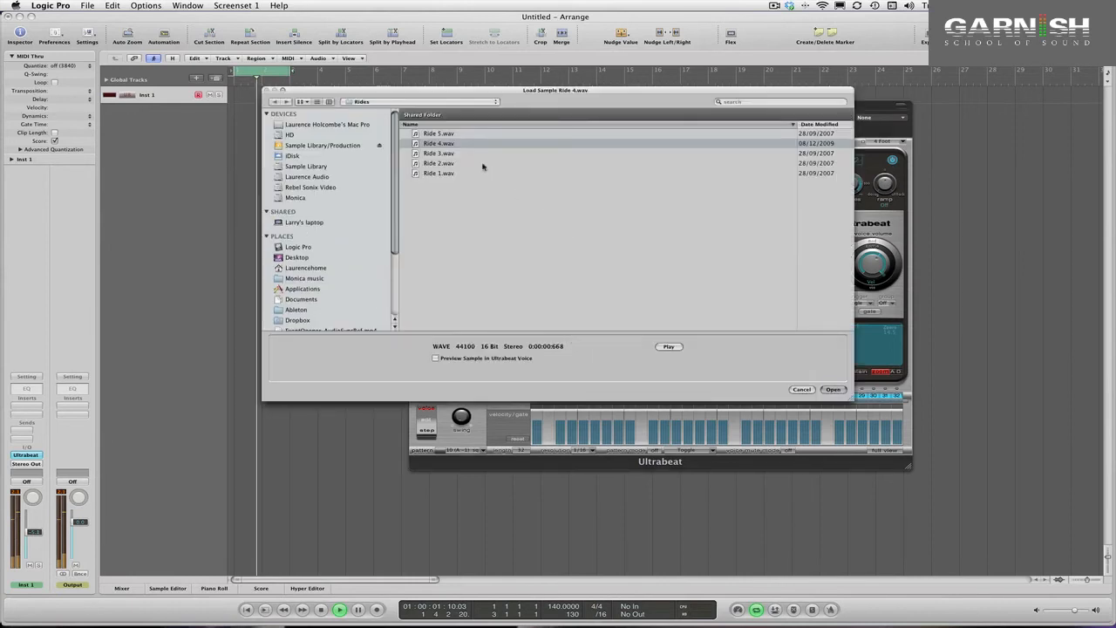
click(450, 106)
click(451, 112)
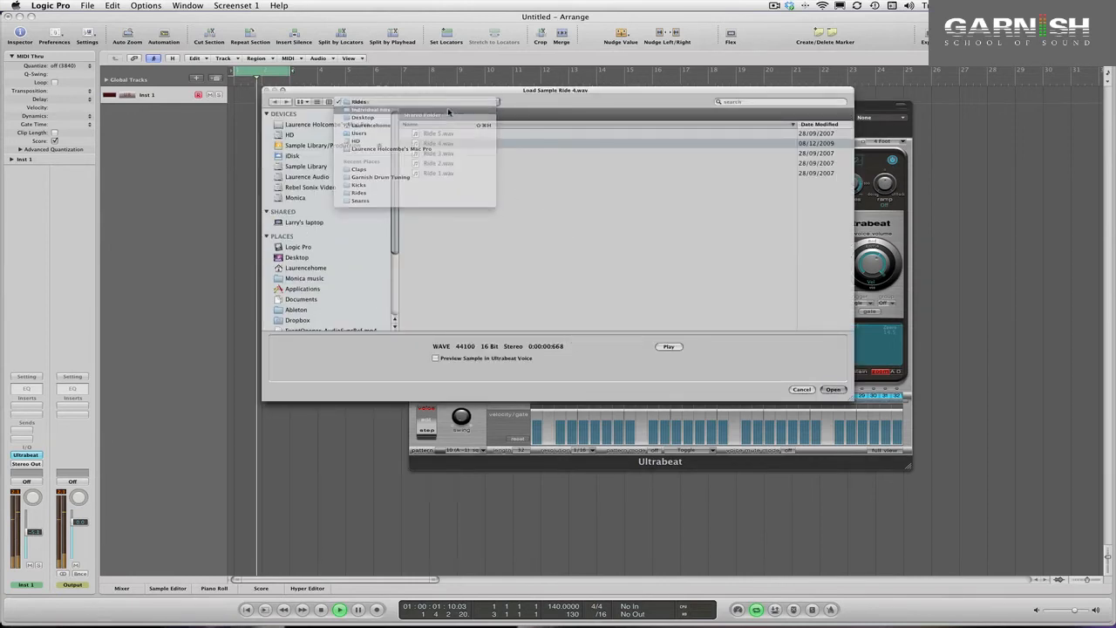
double_click(442, 173)
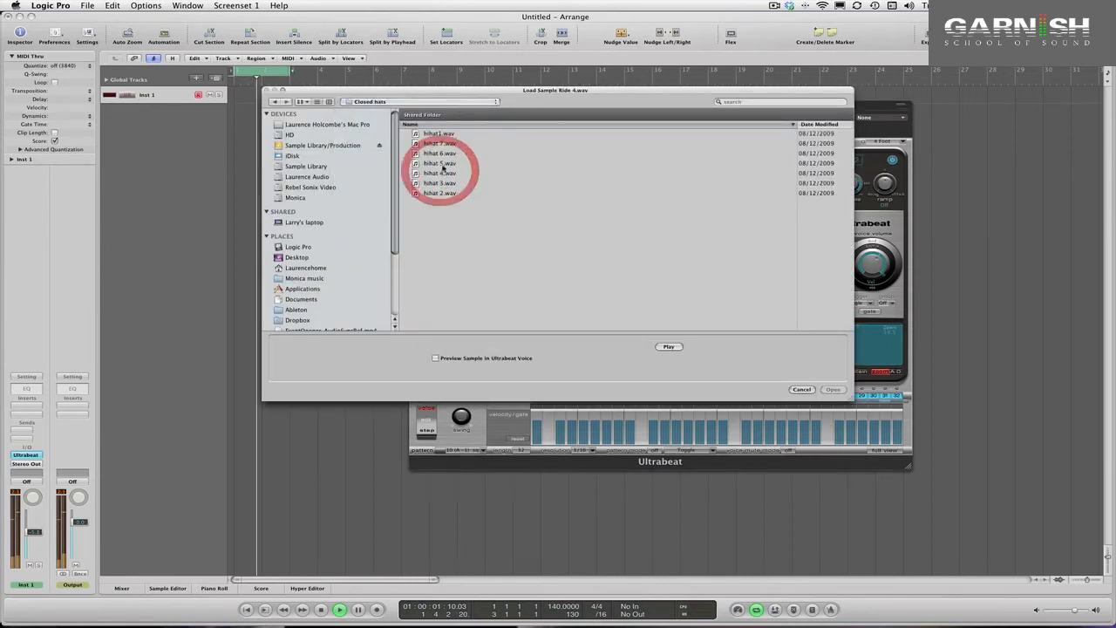
- Audition the closed hat samples one after another from hihat1.wav down to hihat 2.wav
click(439, 133)
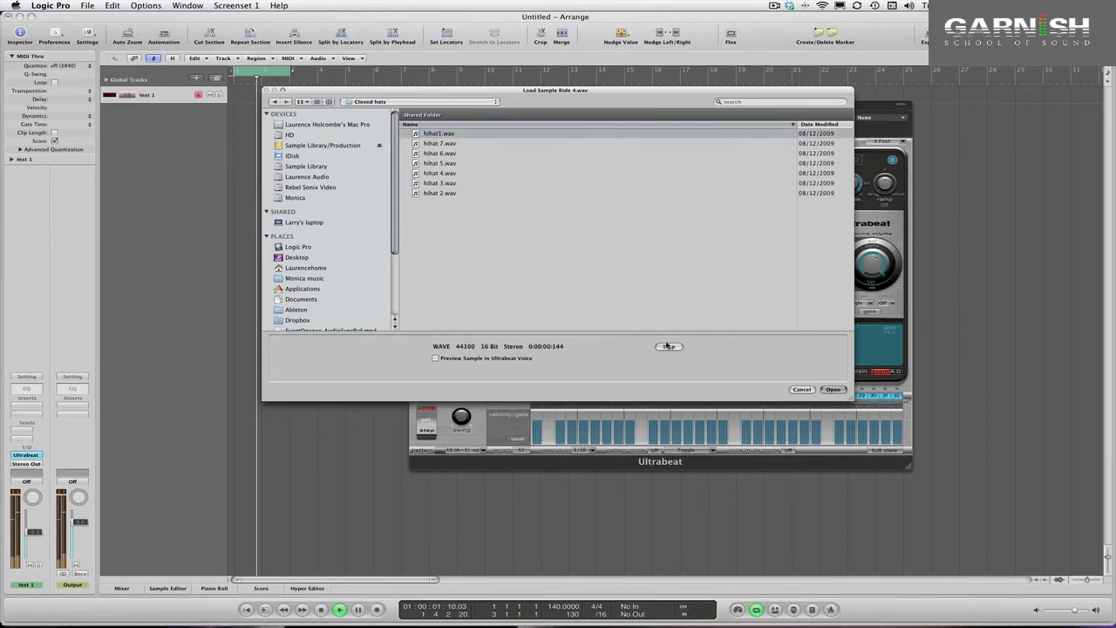
key(Down)
key(Down)
key(Down)
key(Down)
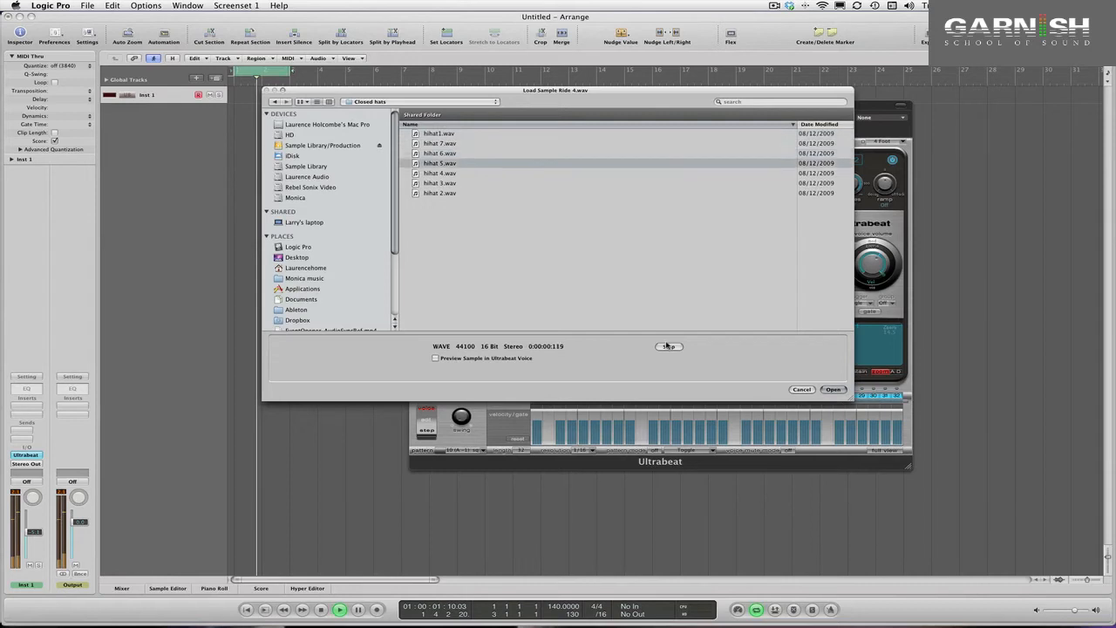
key(Down)
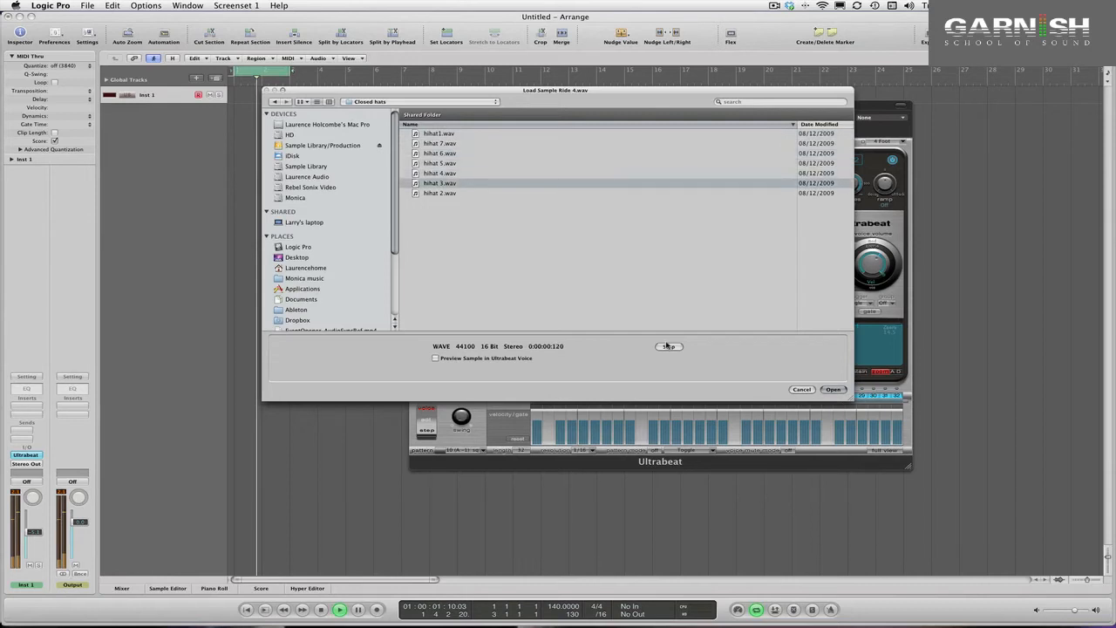
key(Down)
- Go back up through the closed hat samples and load hihat 7.wav into oscillator 2
key(Up)
key(Up)
key(Up)
key(Up)
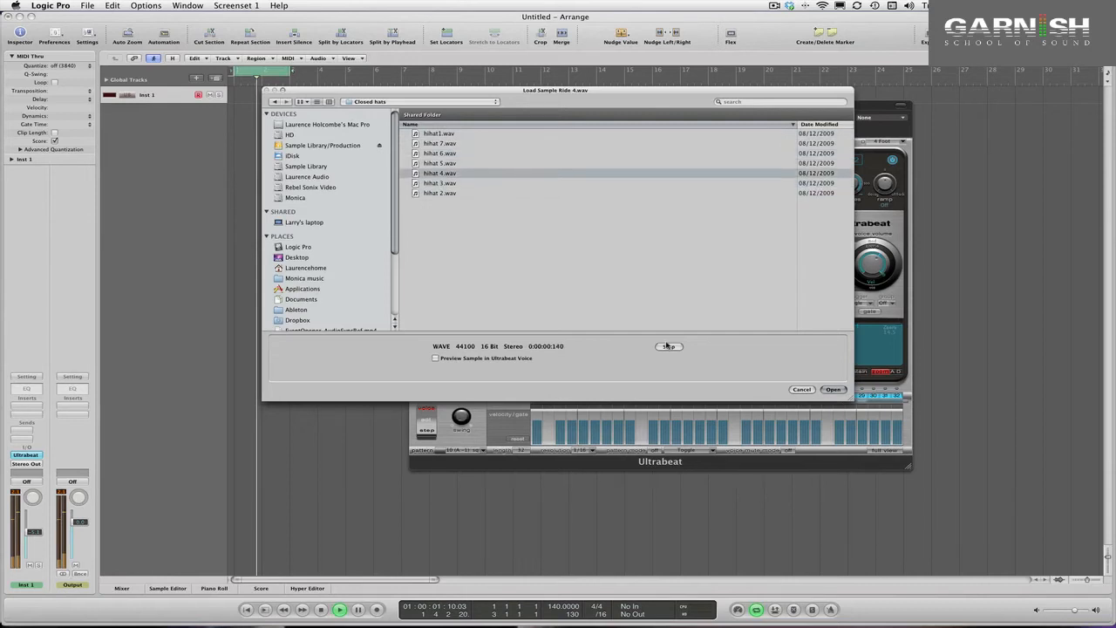
key(Up)
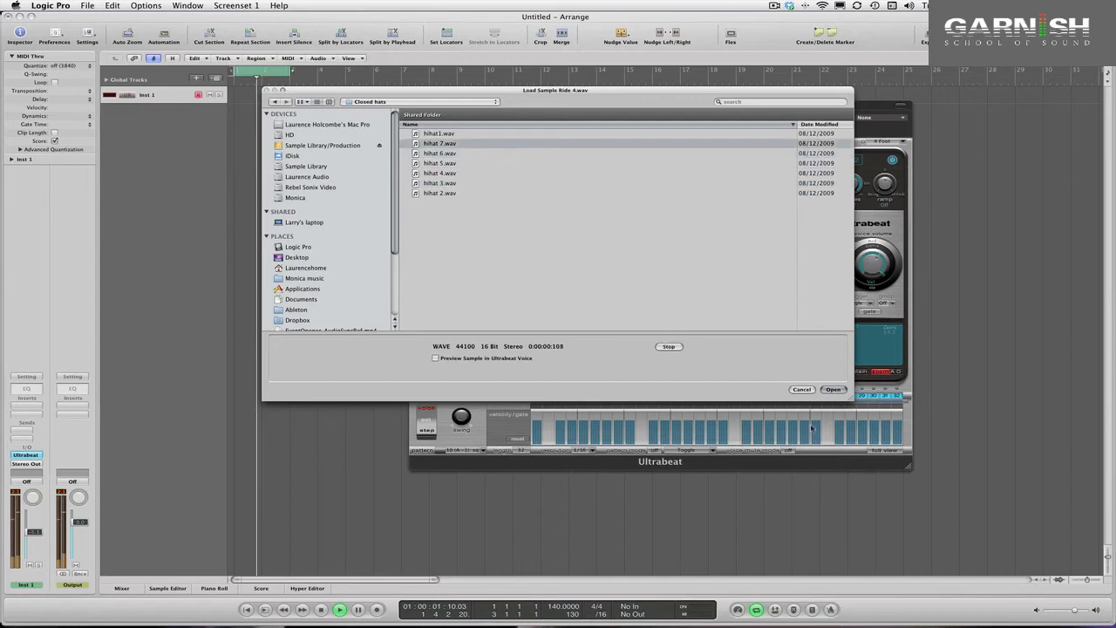
click(834, 389)
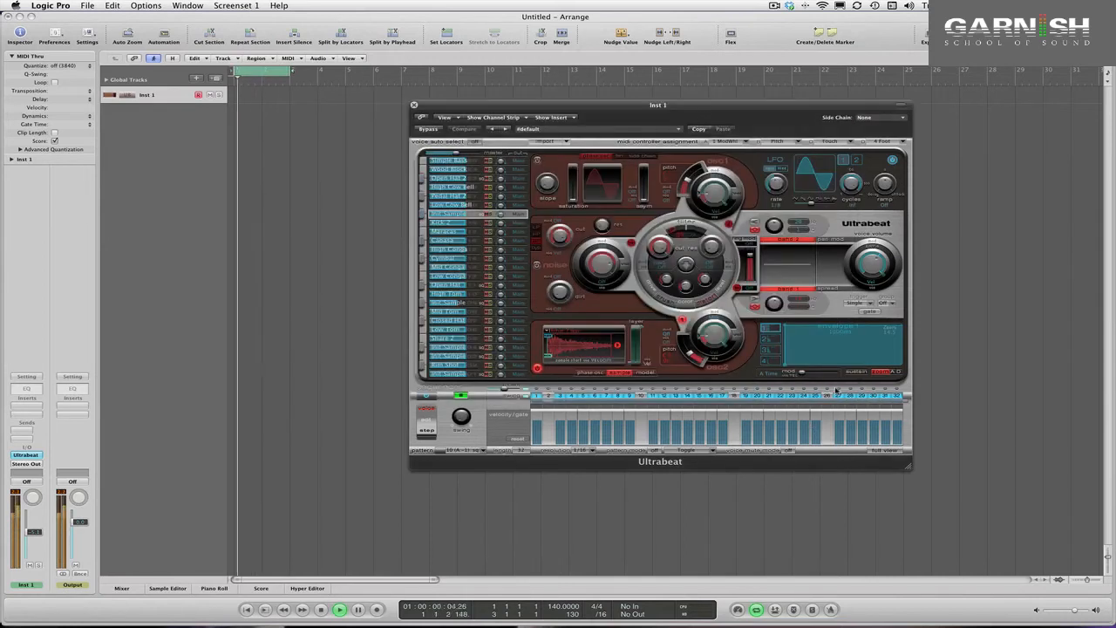
drag(459, 214, 450, 215)
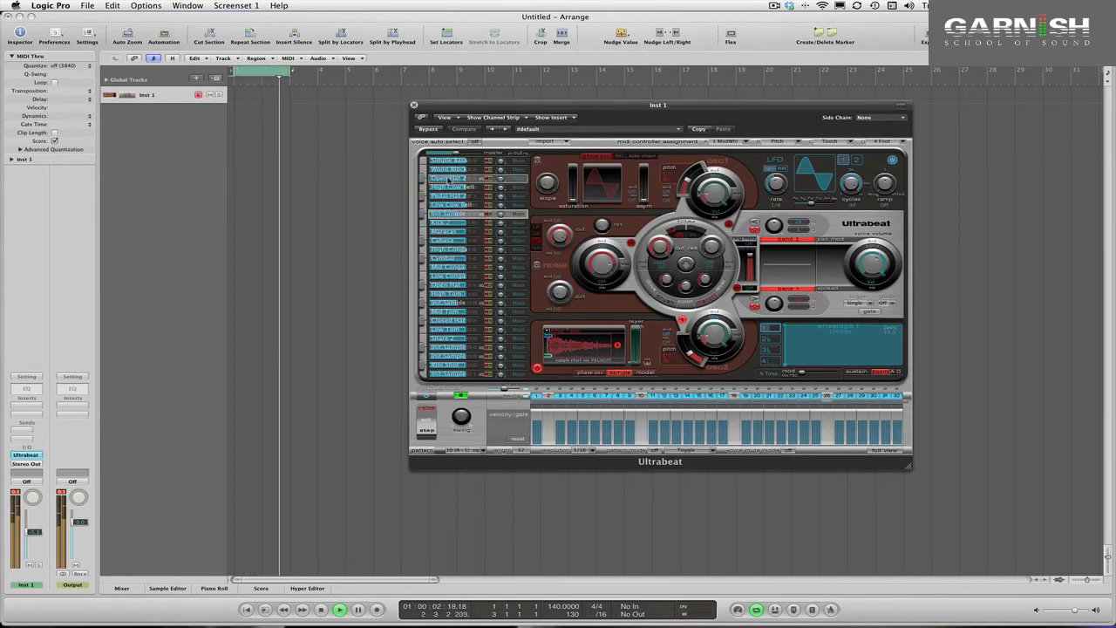
- Initialize the Open Hat 2 voice as Sample
click(450, 178)
right_click(452, 178)
mouse_move(465, 212)
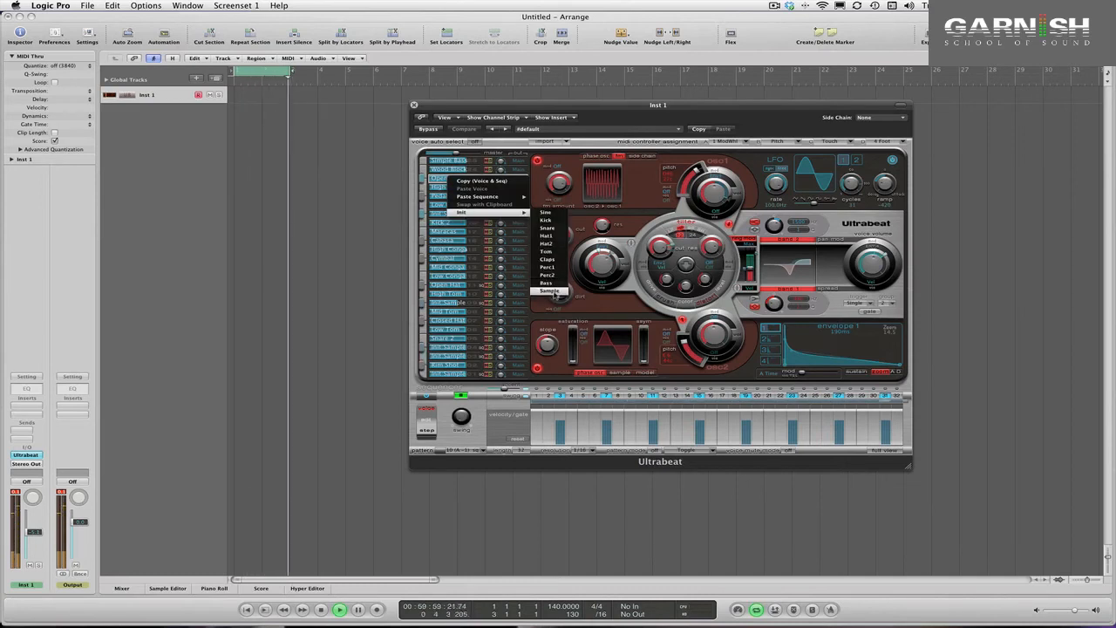
click(553, 292)
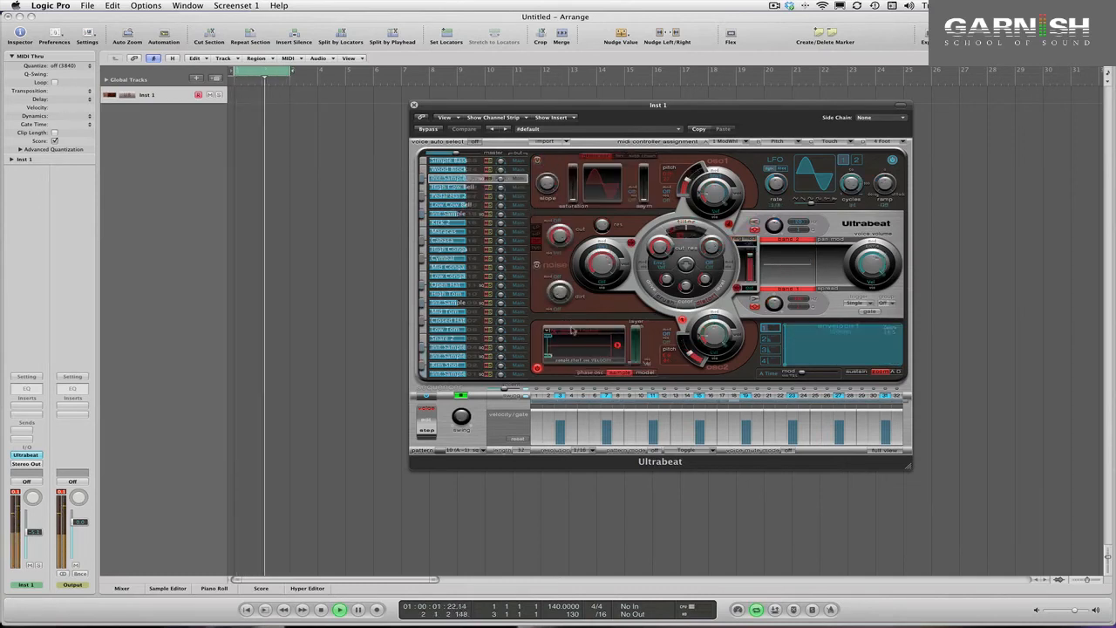
- Start loading a sample into oscillator 2 of the Open Hat 2 voice and browse to the Open Hats folder inside Individual hits
click(573, 332)
click(573, 338)
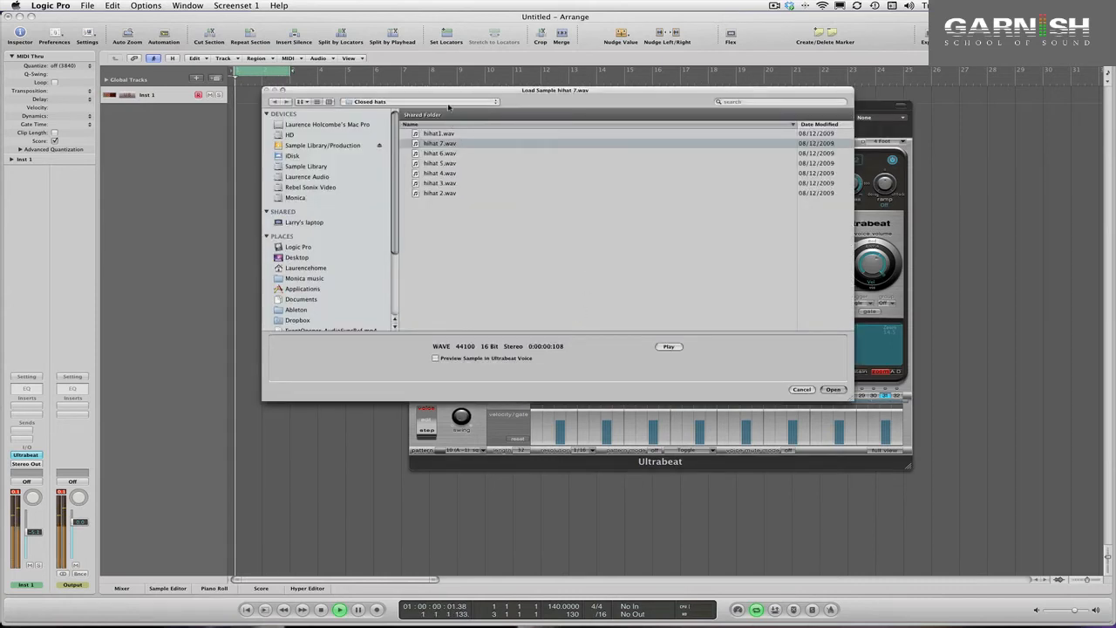
click(450, 102)
click(444, 113)
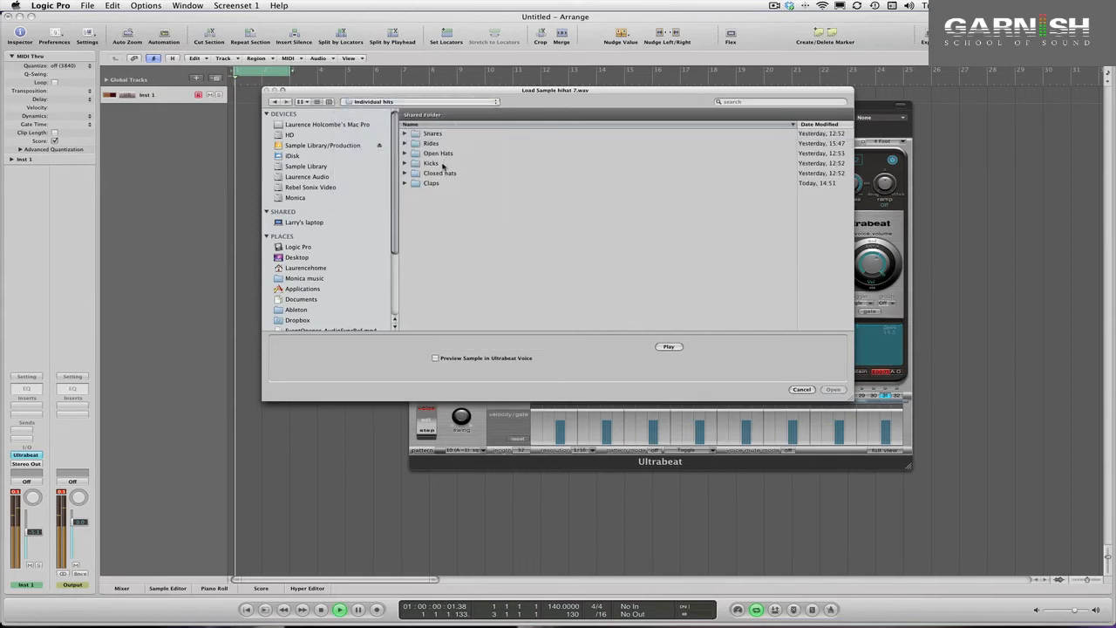
double_click(431, 154)
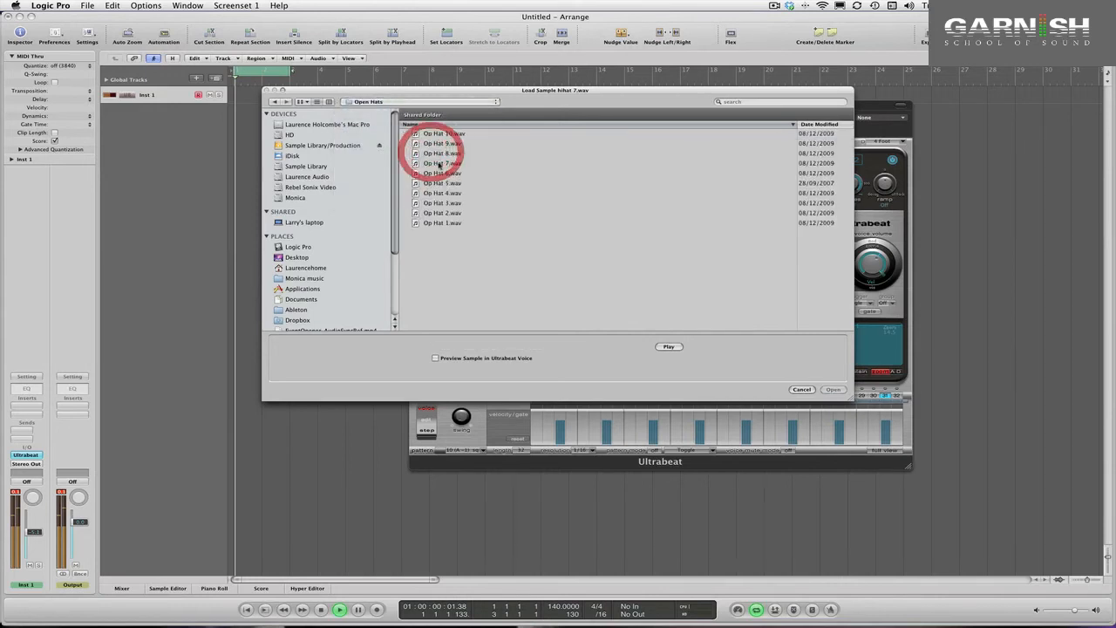
- Audition the open hat samples from Op Hat 1.wav upwards and load Op Hat 9.wav into the voice
click(440, 222)
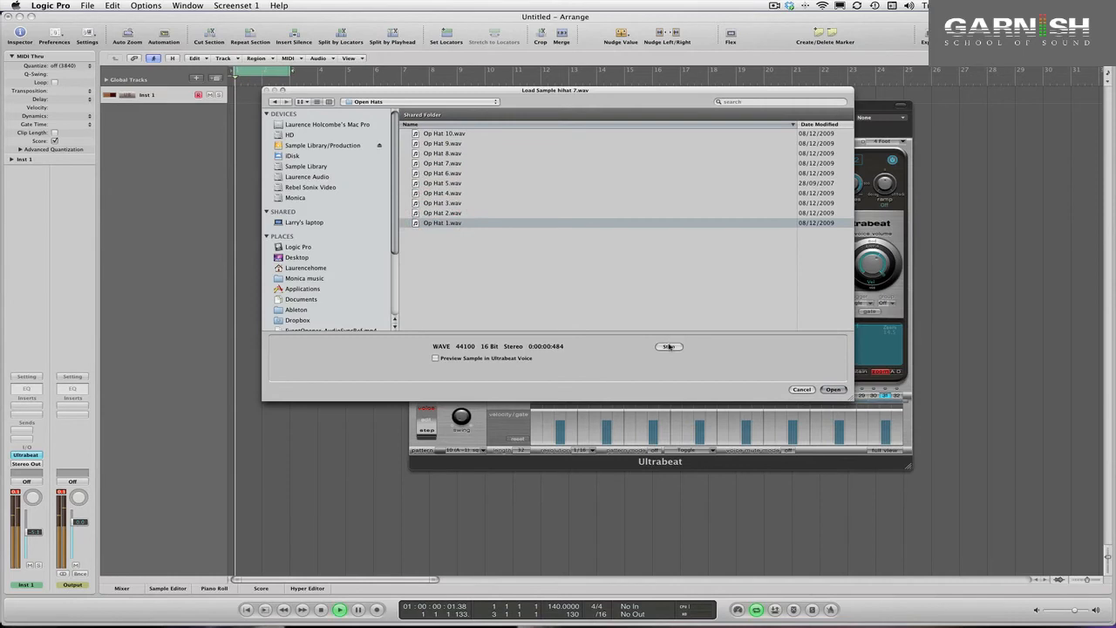
key(Up)
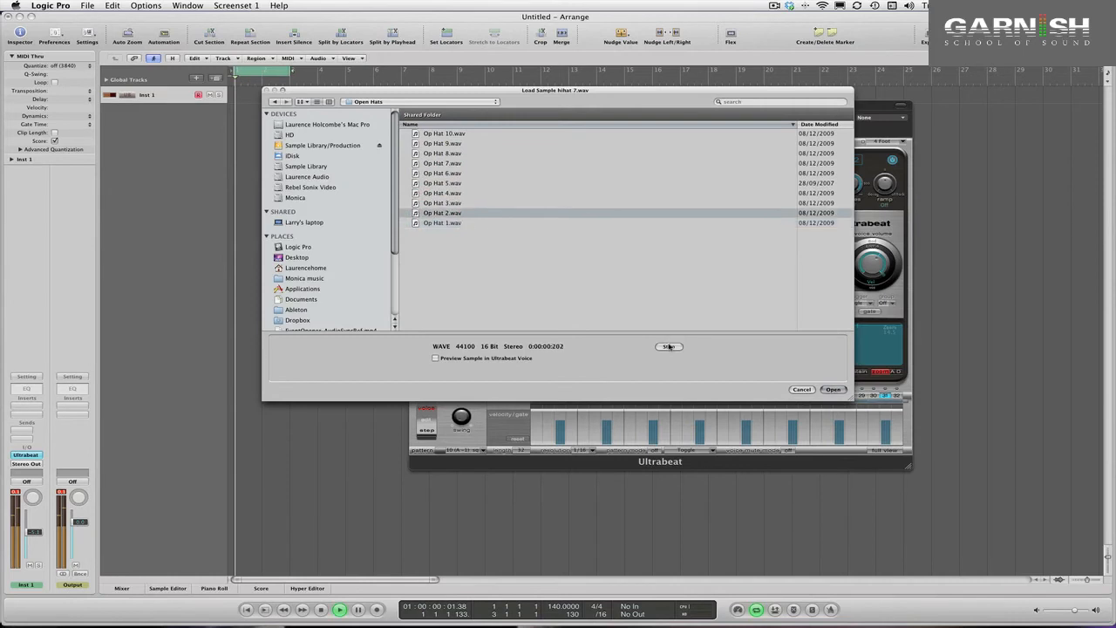
key(Up)
key(Up)
key(Up)
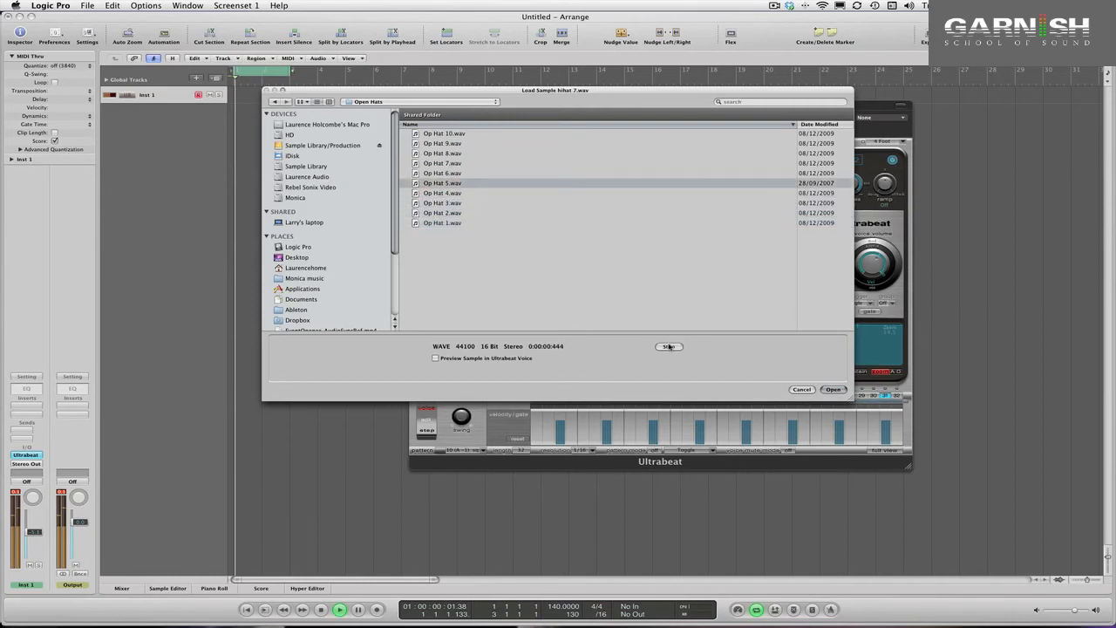
key(Up)
key(Up)
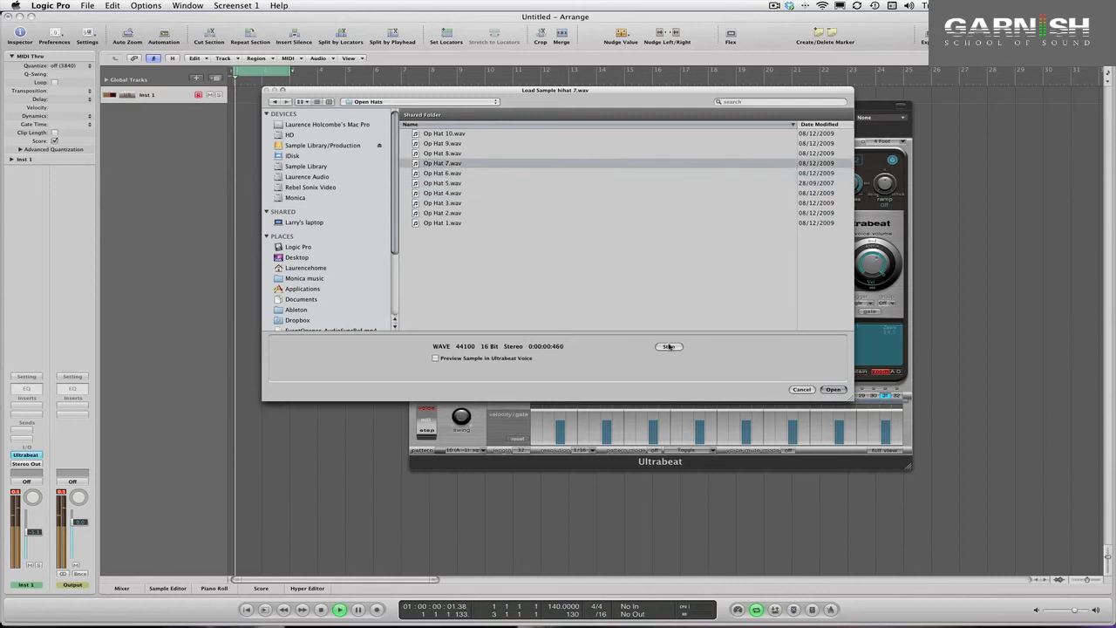
key(Up)
key(Up)
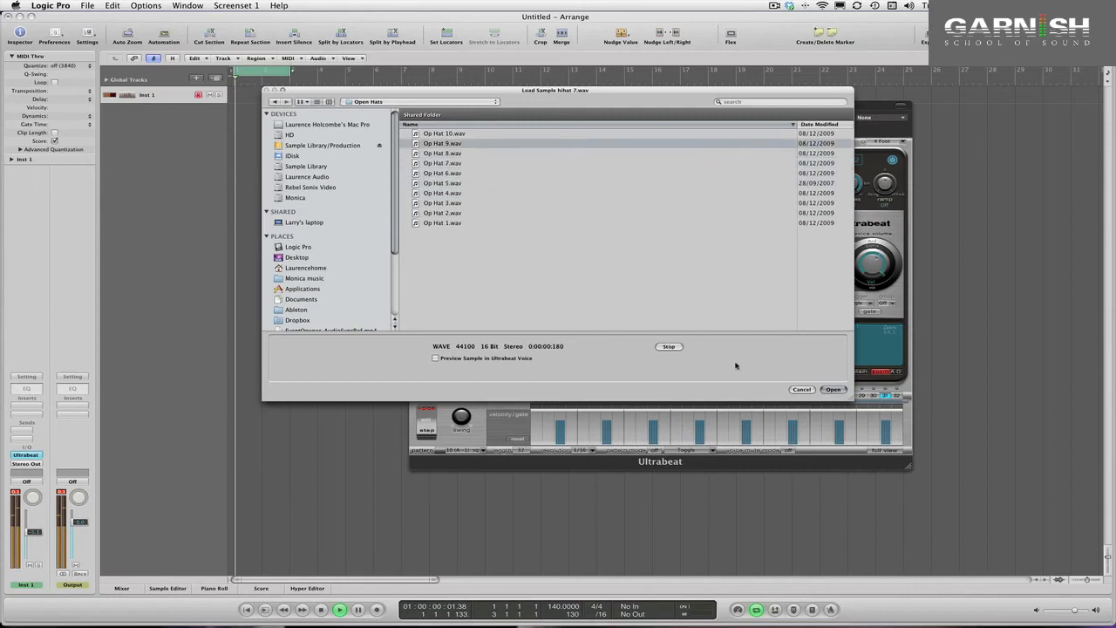
click(833, 390)
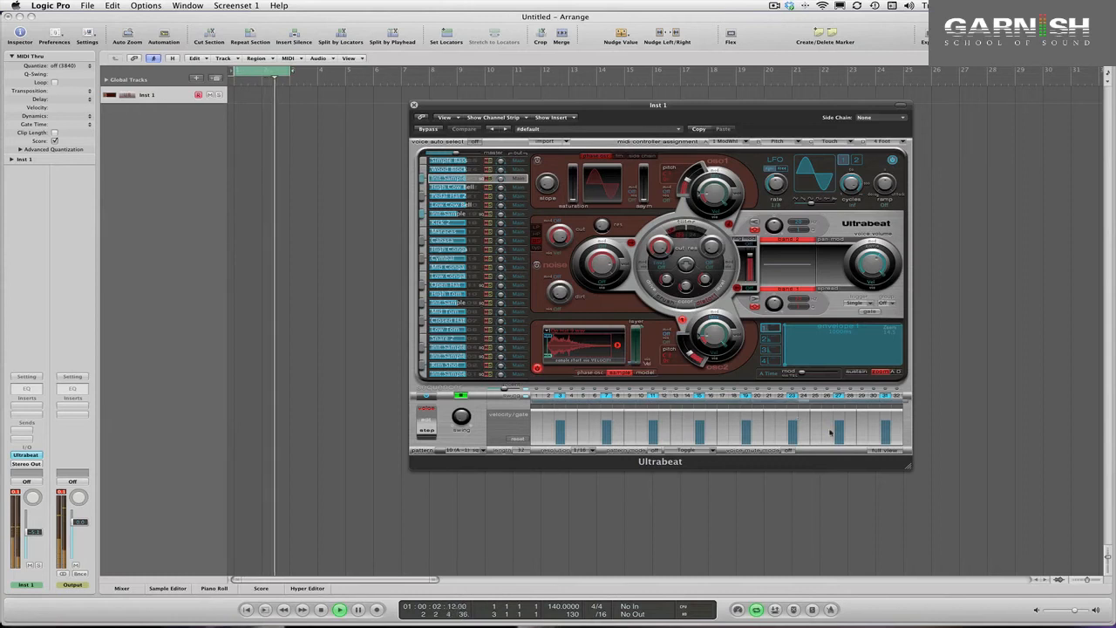
- Find the other open hat voice, with hits on steps 1 and 17, in the full view, initialize it as Sample and start playback
click(885, 451)
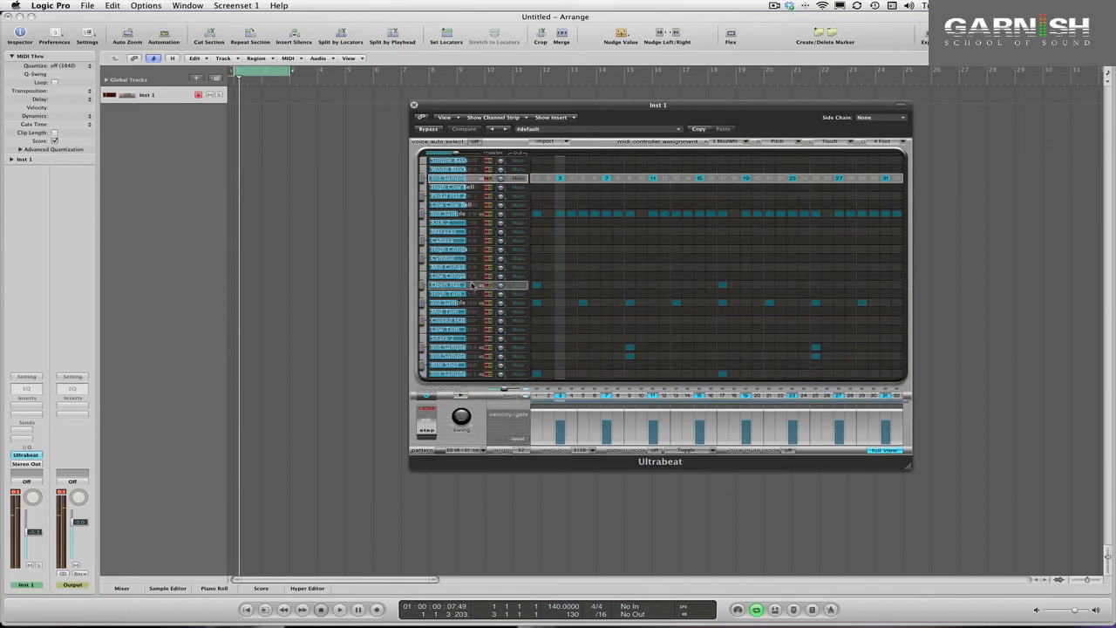
click(448, 285)
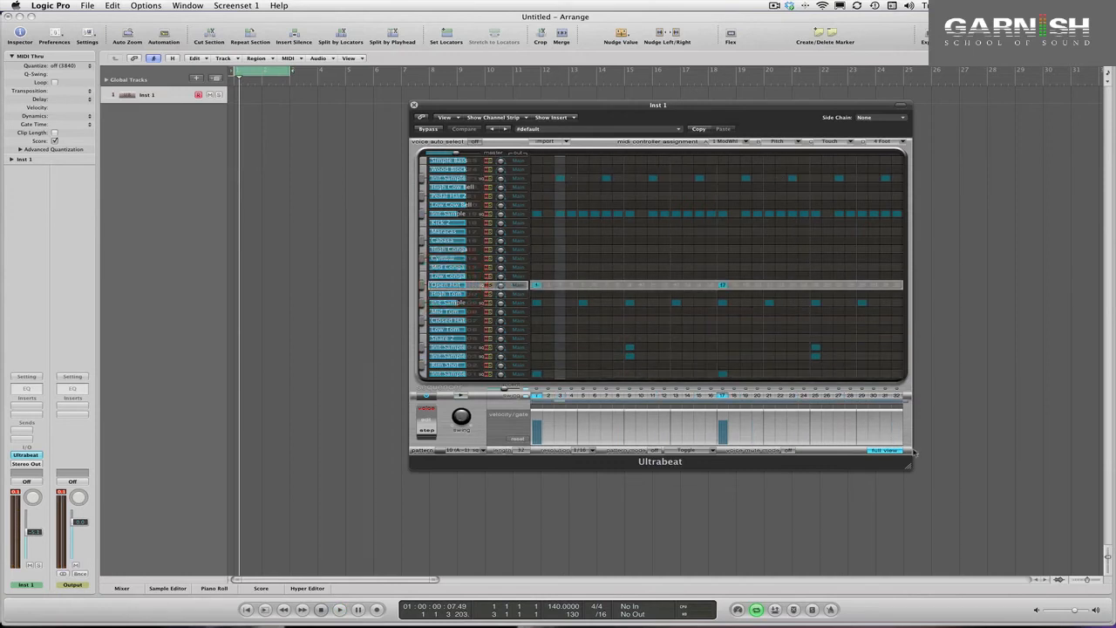
click(887, 452)
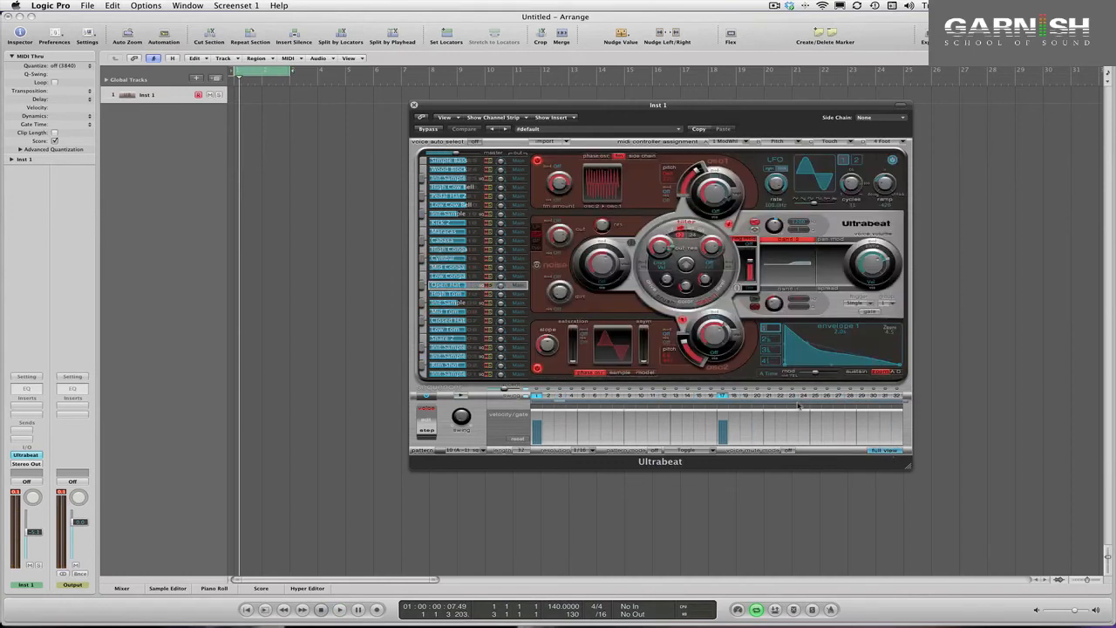
right_click(446, 285)
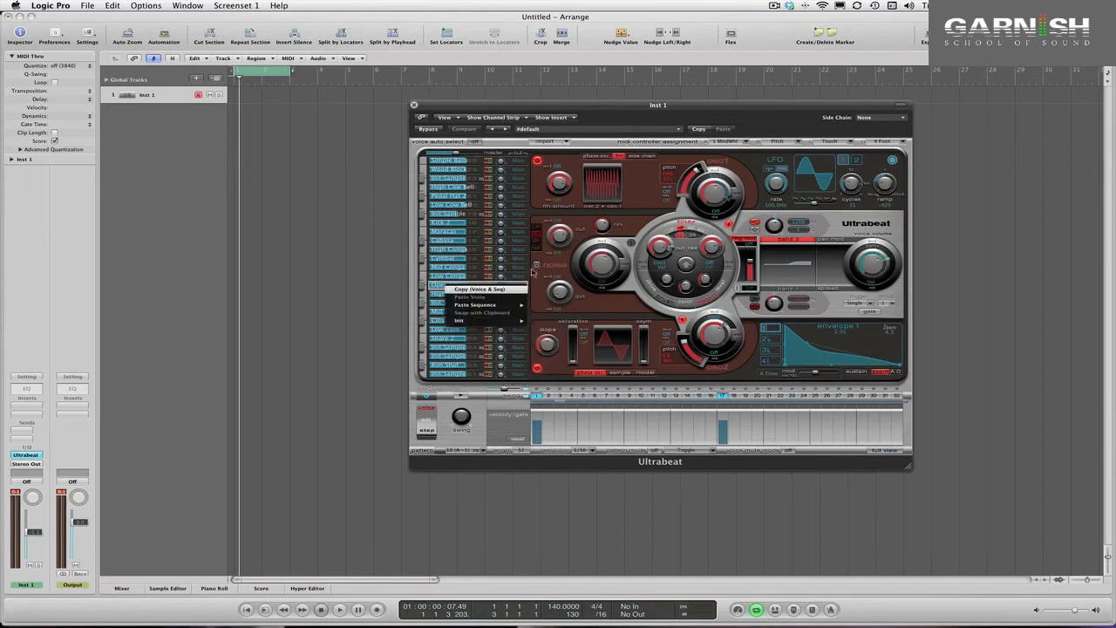
mouse_move(511, 322)
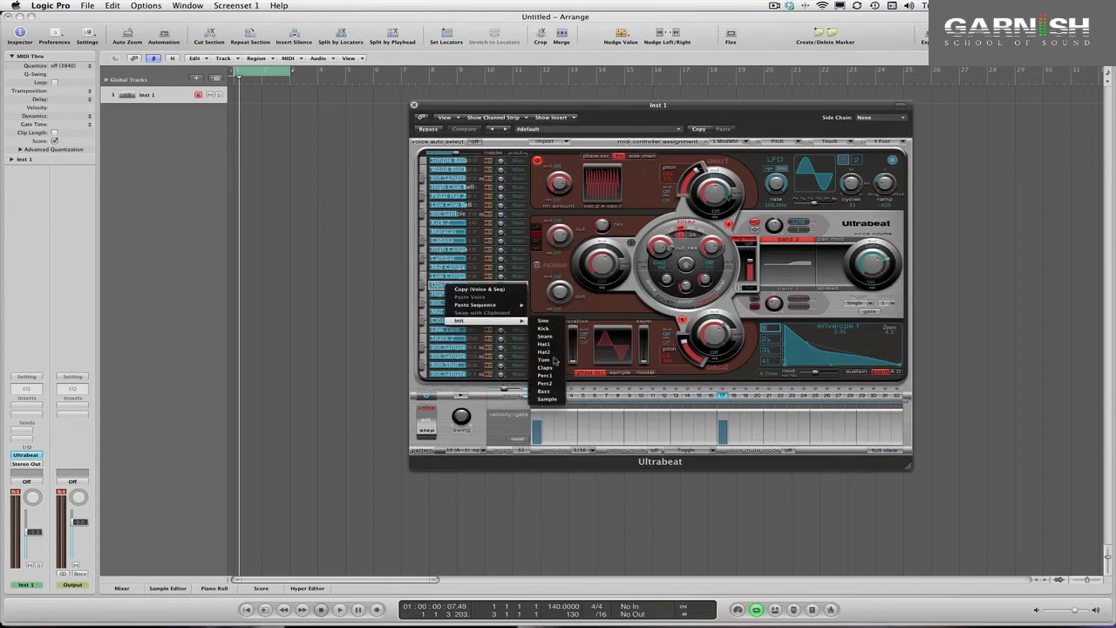
click(553, 400)
key(space)
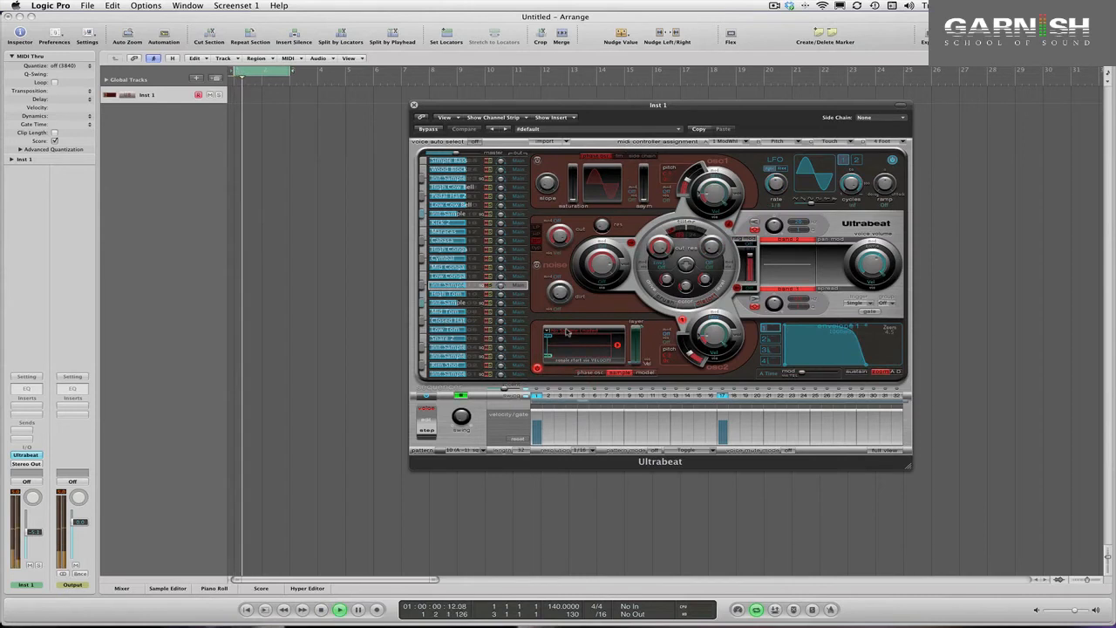
- Start loading a sample for this open hat voice and audition the files from Op Hat 8.wav down to Op Hat 2.wav
click(581, 332)
click(575, 338)
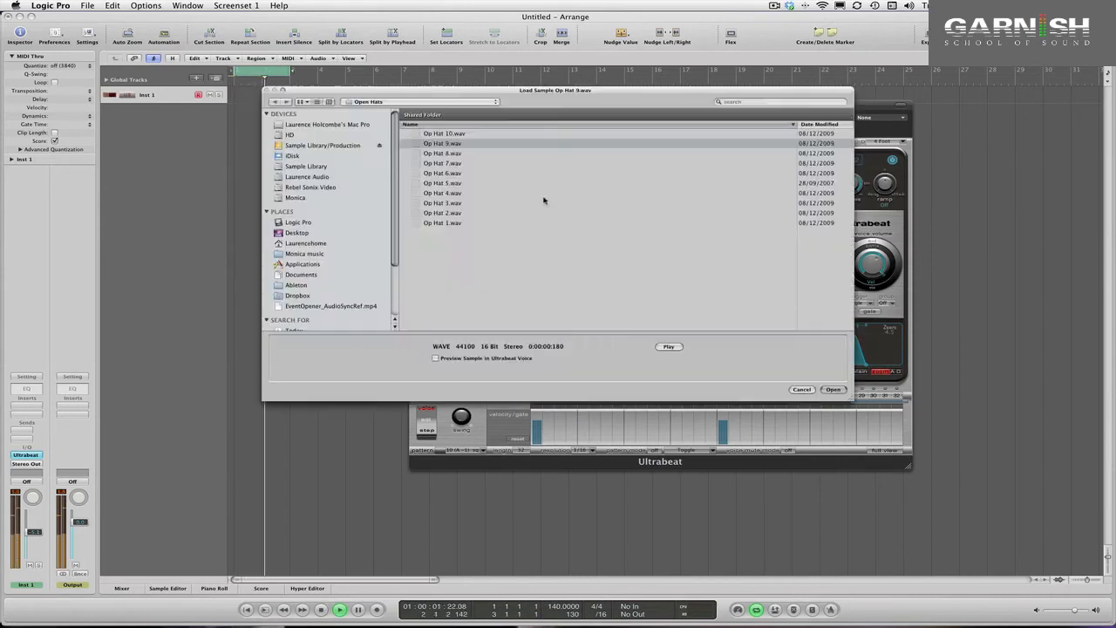
click(432, 154)
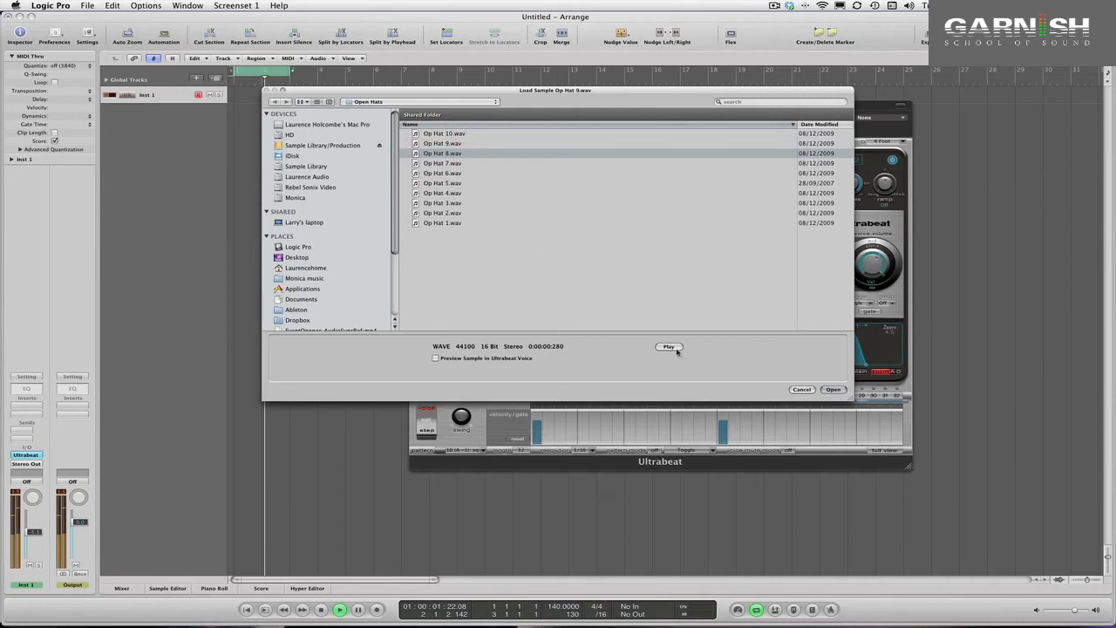
key(Down)
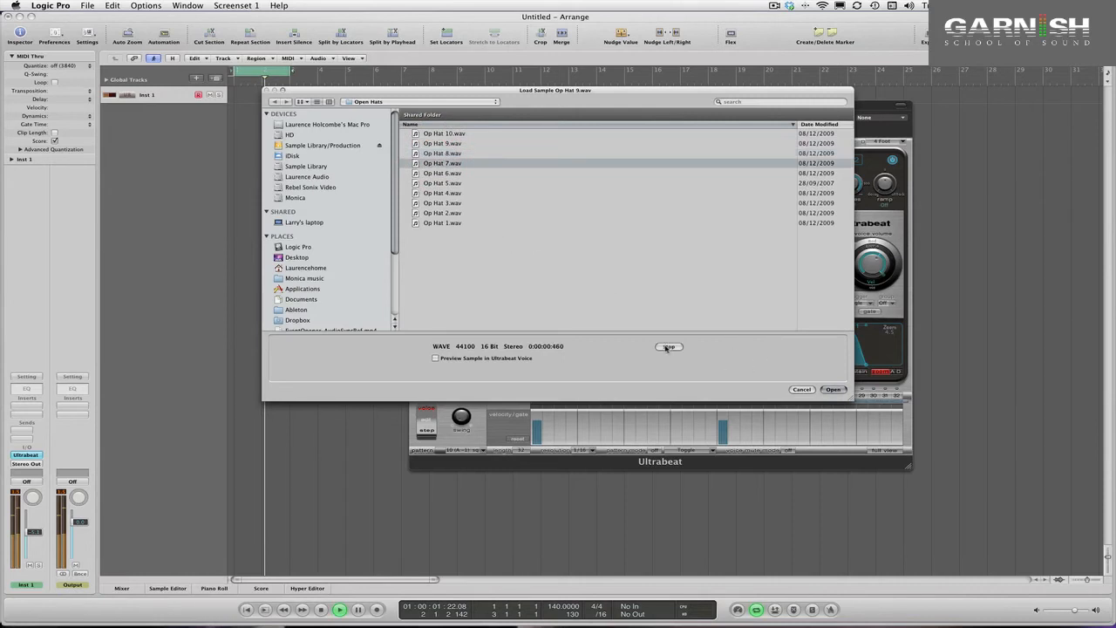
key(Up)
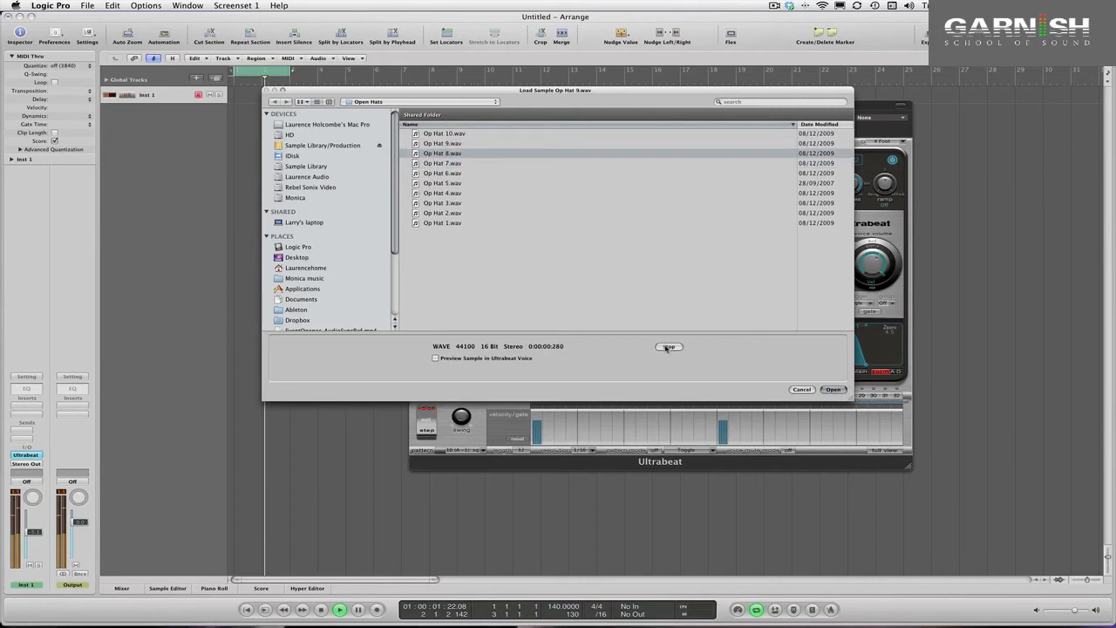
key(Down)
key(Down)
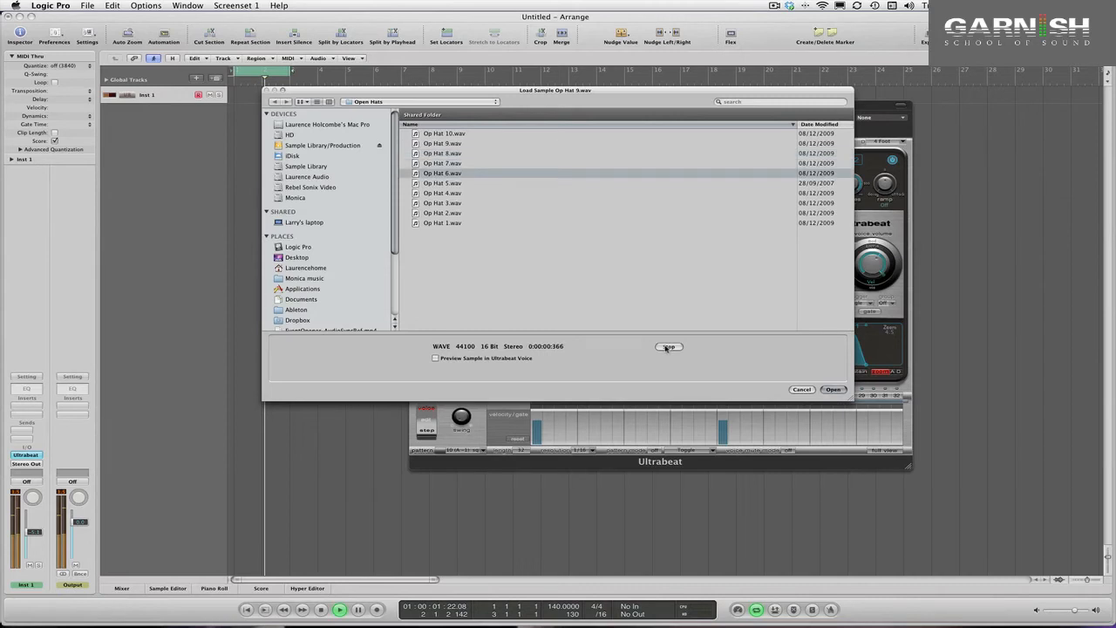
key(Down)
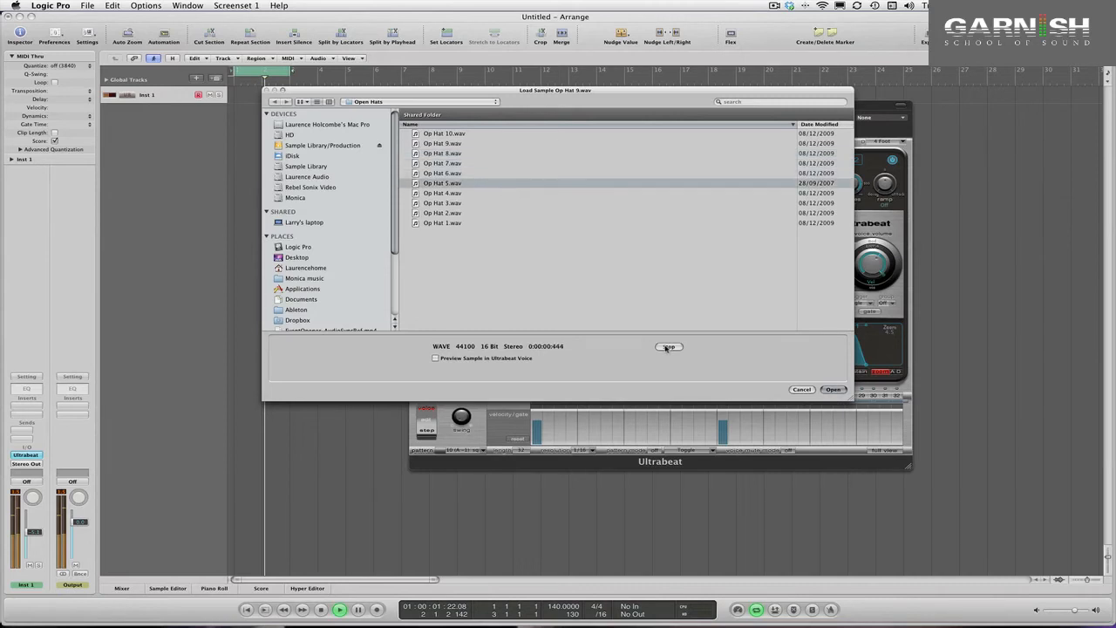
key(Down)
key(Down)
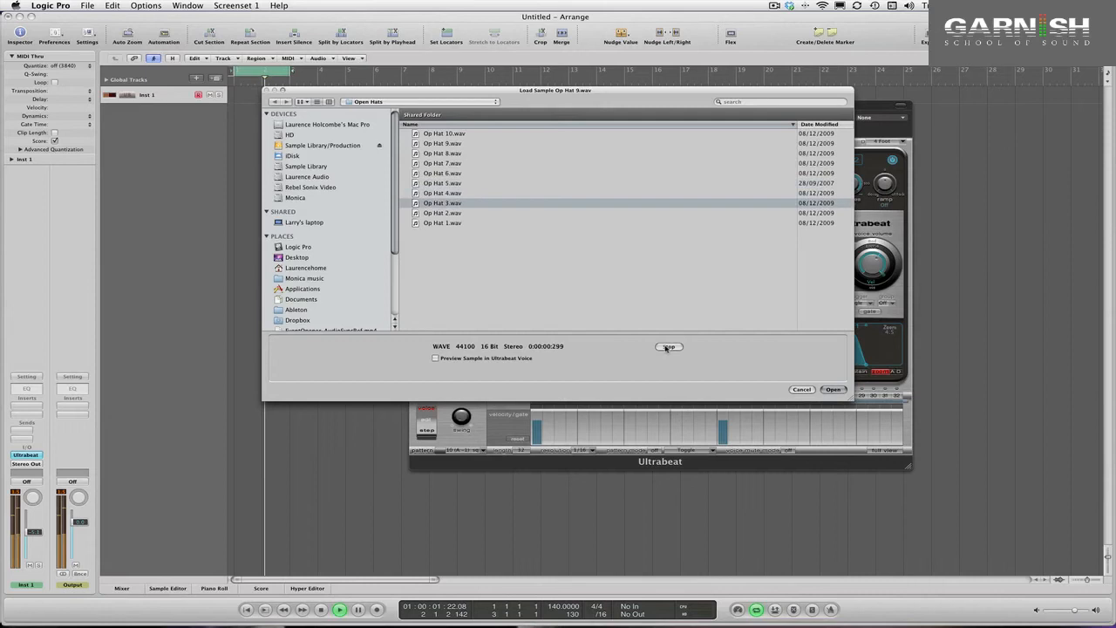
key(Down)
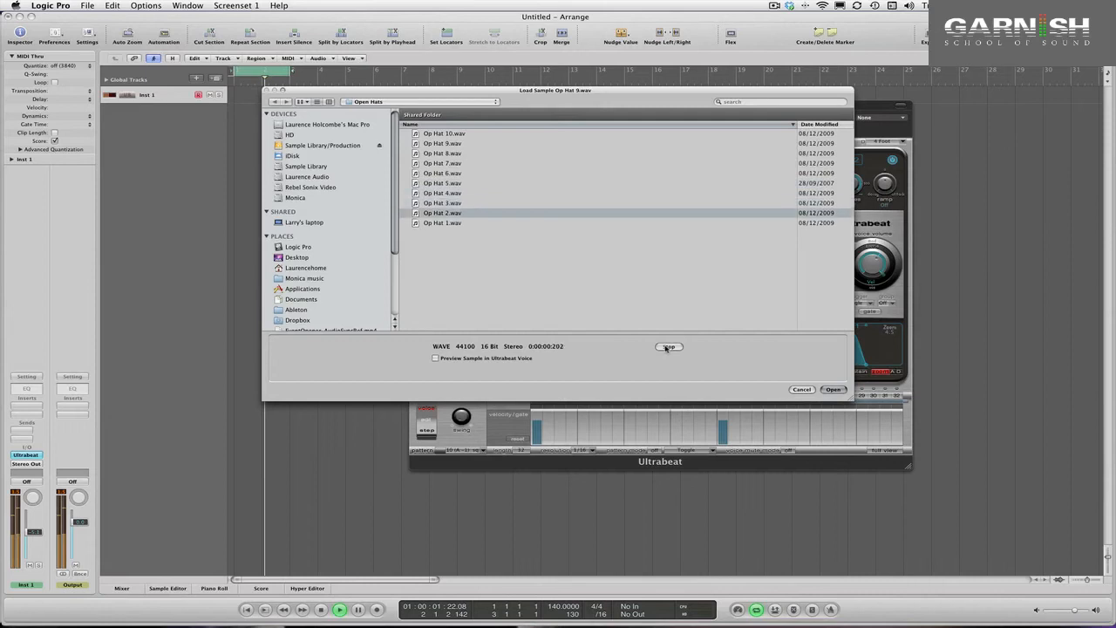
- Go back up through the open hat samples and load Op Hat 8.wav into oscillator 2
key(Up)
key(Up)
key(Up)
key(Up)
key(Up)
key(Up)
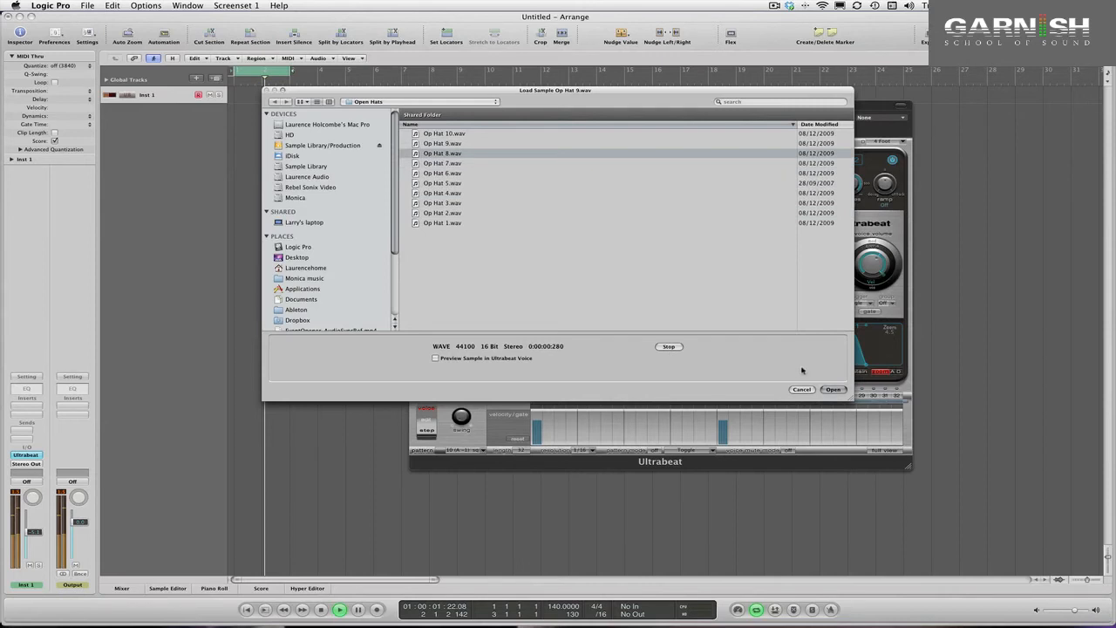
click(822, 390)
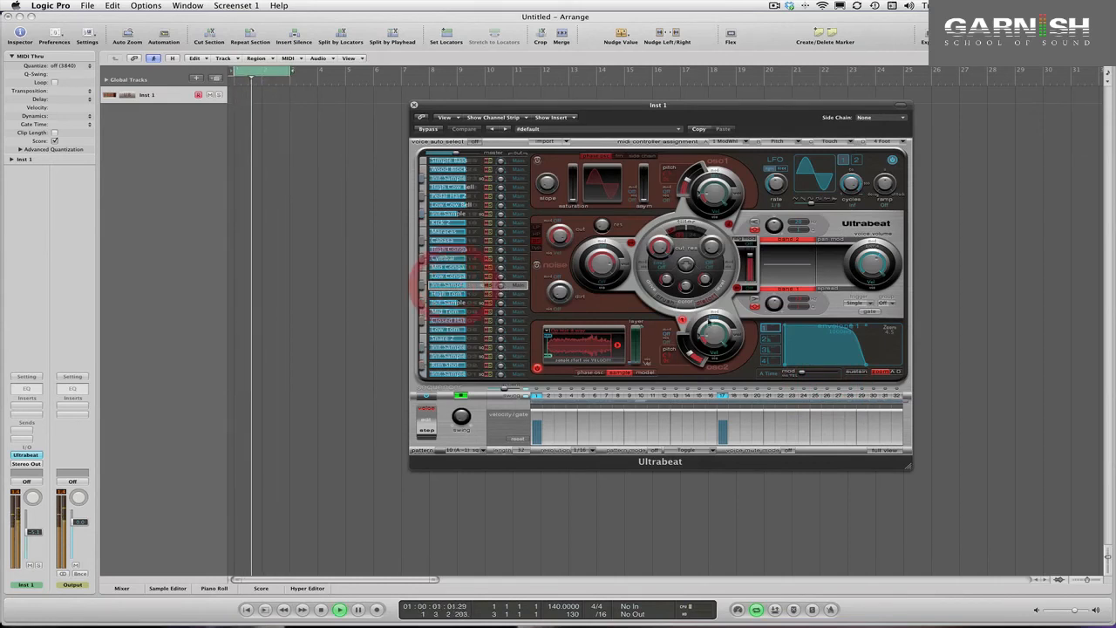
- Show envelope 4 for the current voice and lower the levels of both open hat voices in the voice list
click(769, 363)
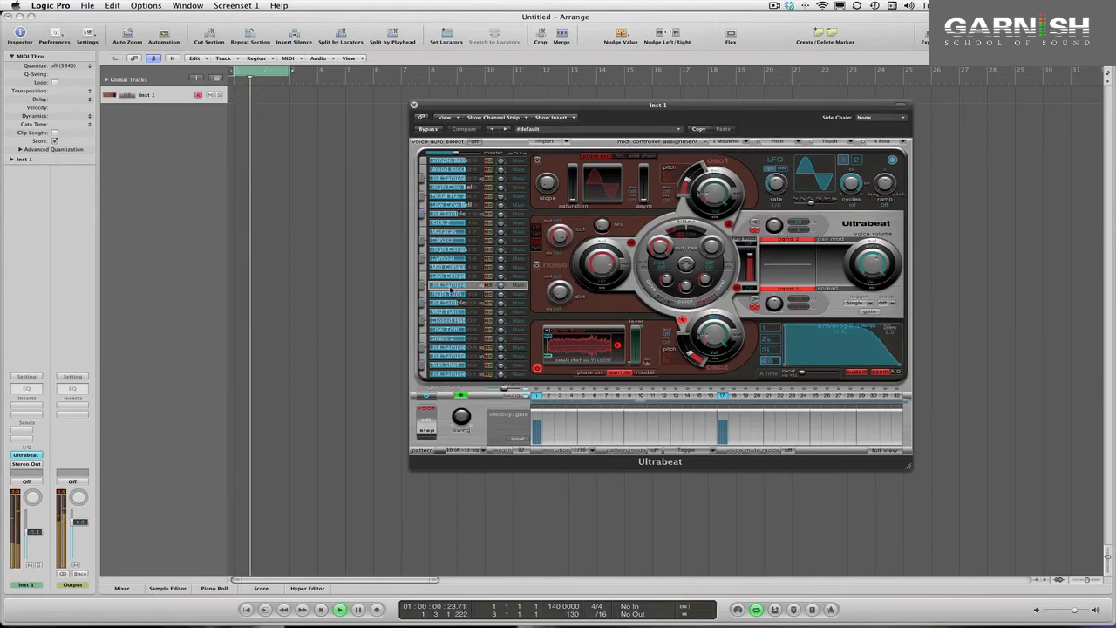
double_click(459, 286)
drag(455, 288, 449, 289)
key(space)
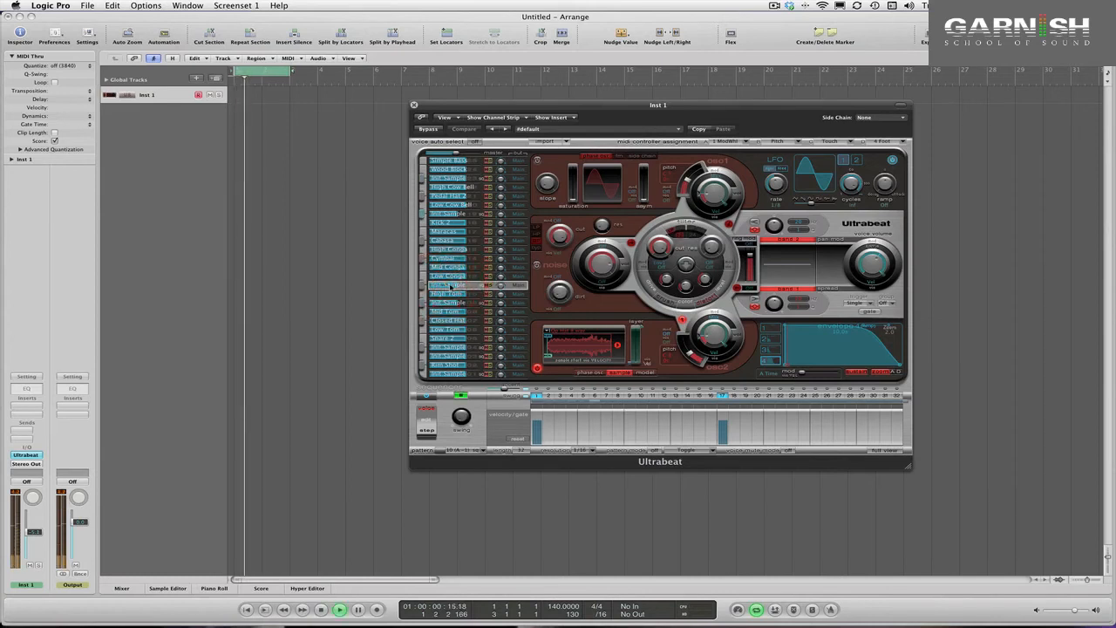
click(450, 286)
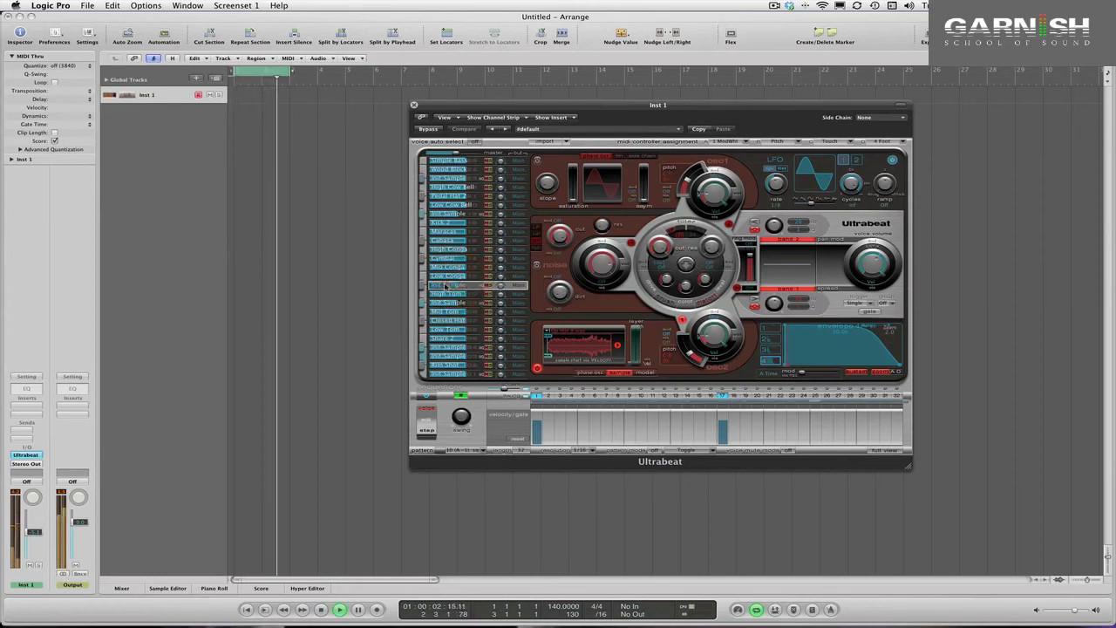
drag(450, 286, 445, 285)
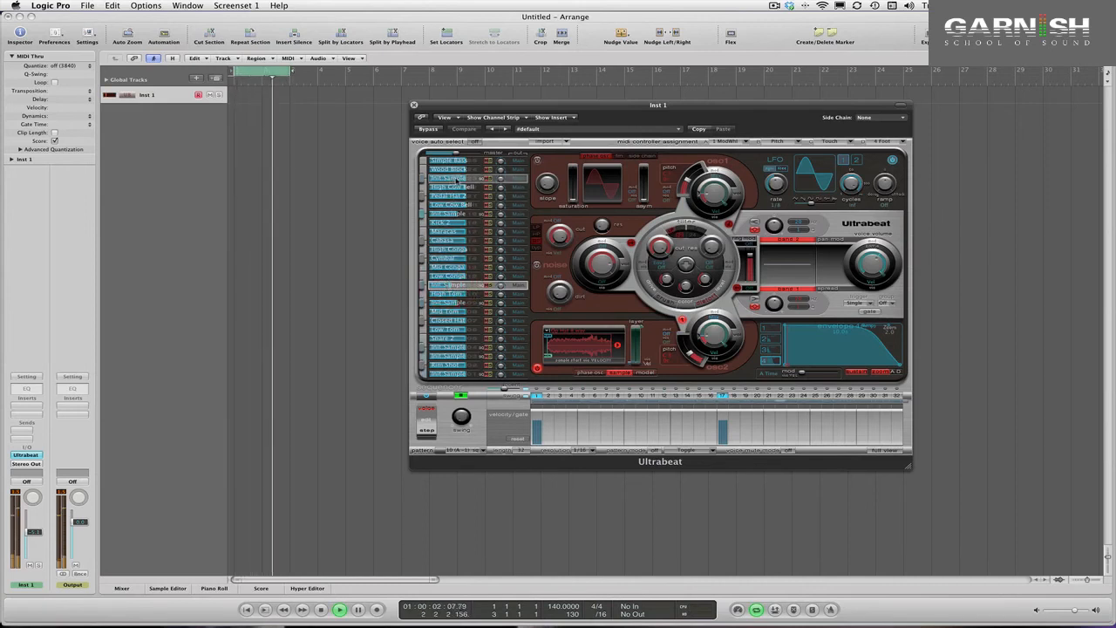
click(450, 179)
drag(449, 180, 453, 180)
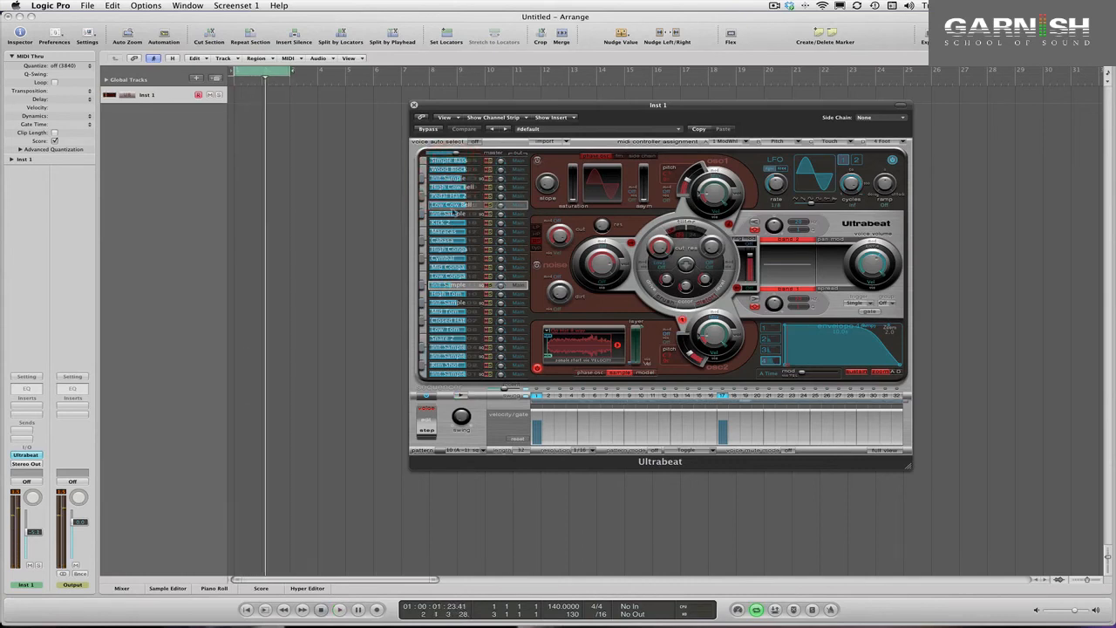
- Rename the kick sample voice as Kick and the snare sample voice as snare
double_click(447, 373)
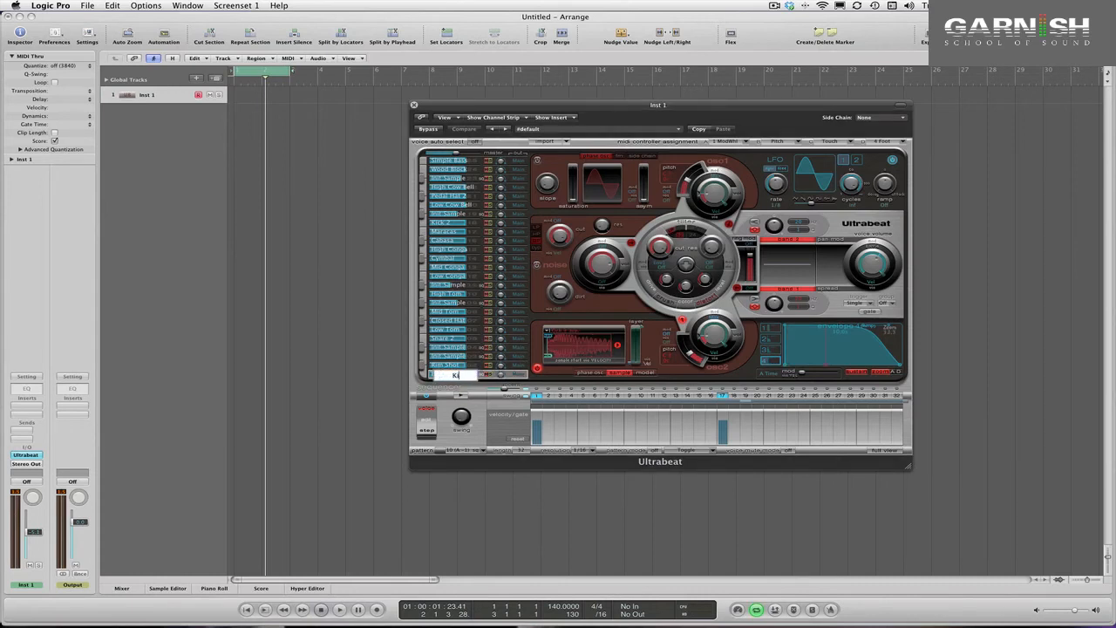
key(Return)
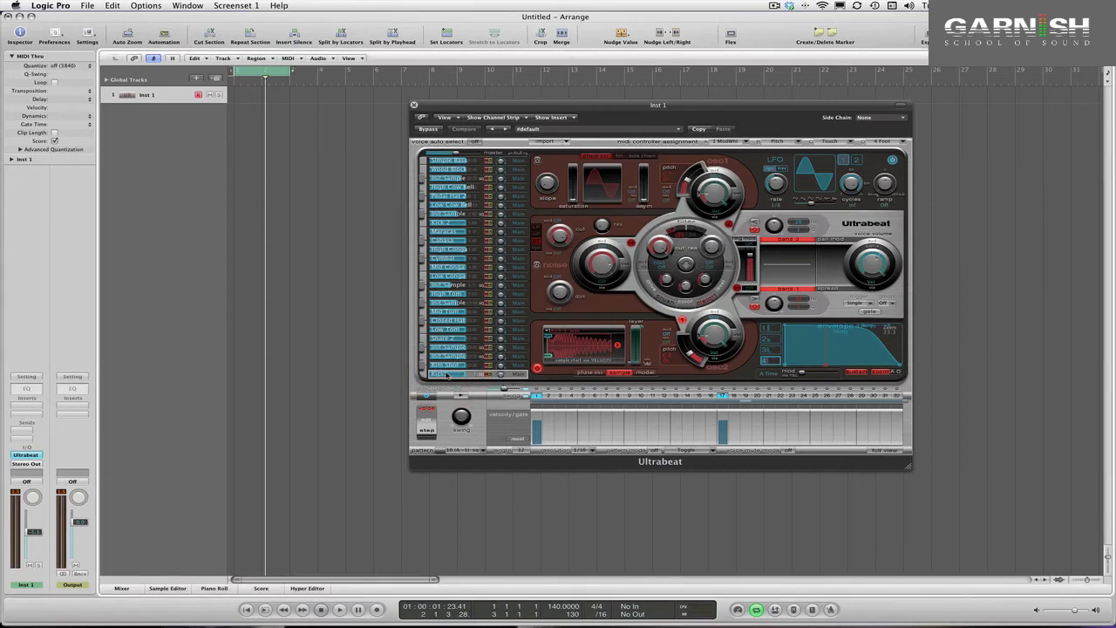
key(space)
click(455, 357)
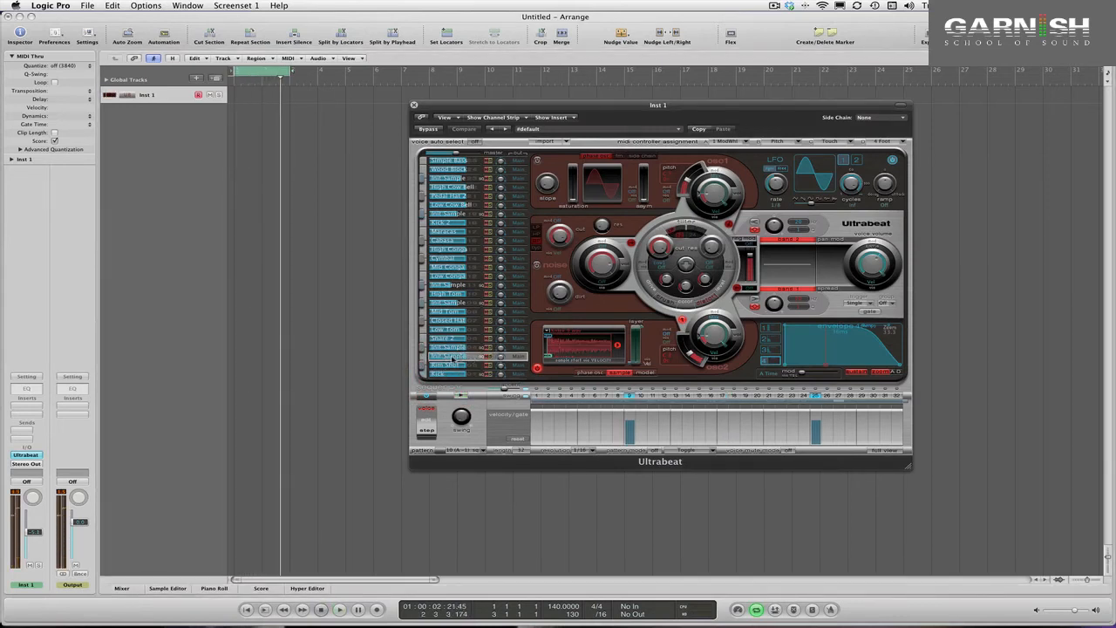
double_click(458, 358)
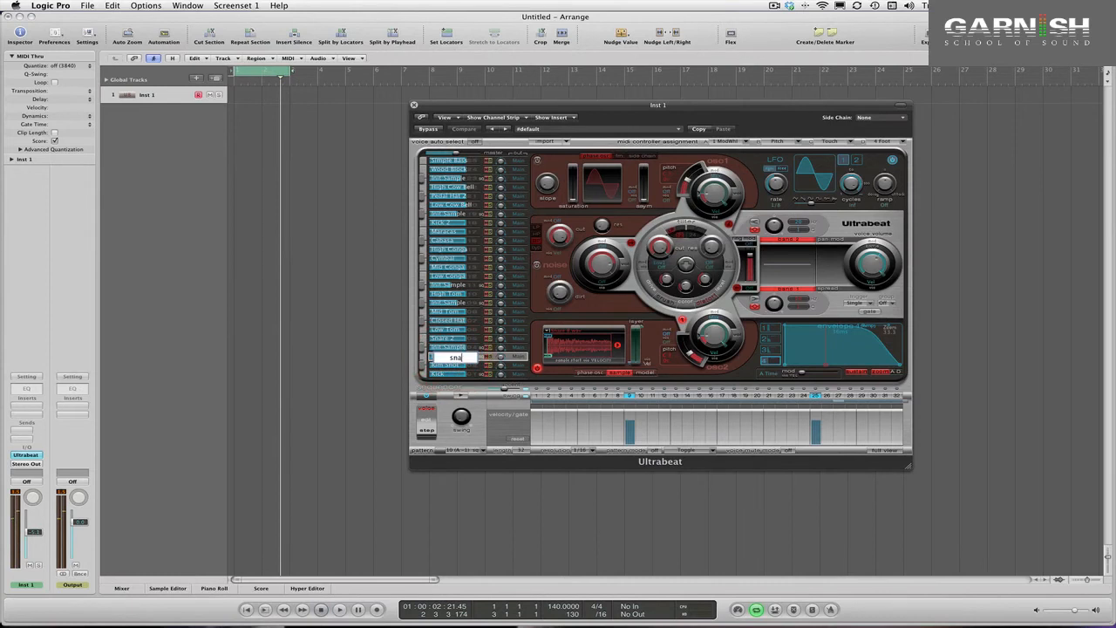
key(Return)
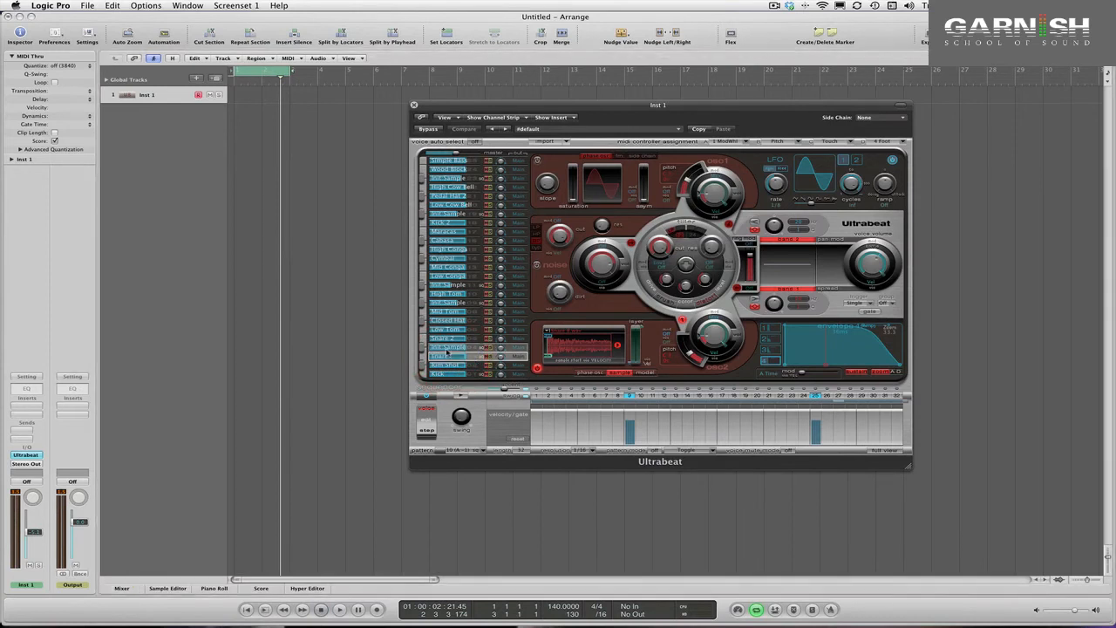
- Rename the clap sample voice as clap and the ride sample voice as Ride
double_click(449, 348)
text(cla)
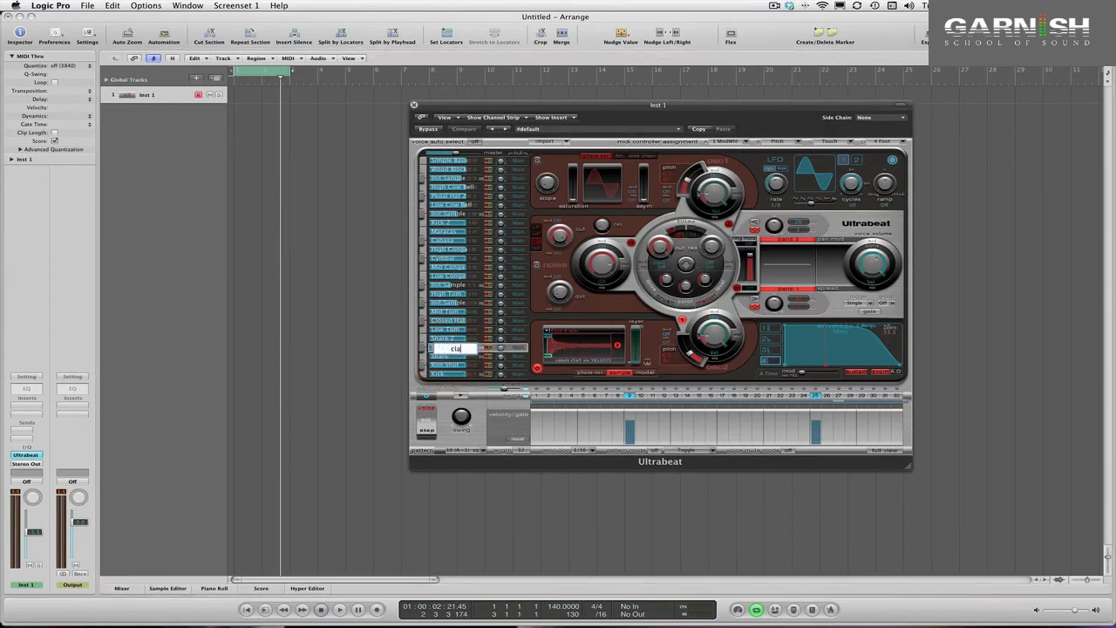
text(p)
key(Return)
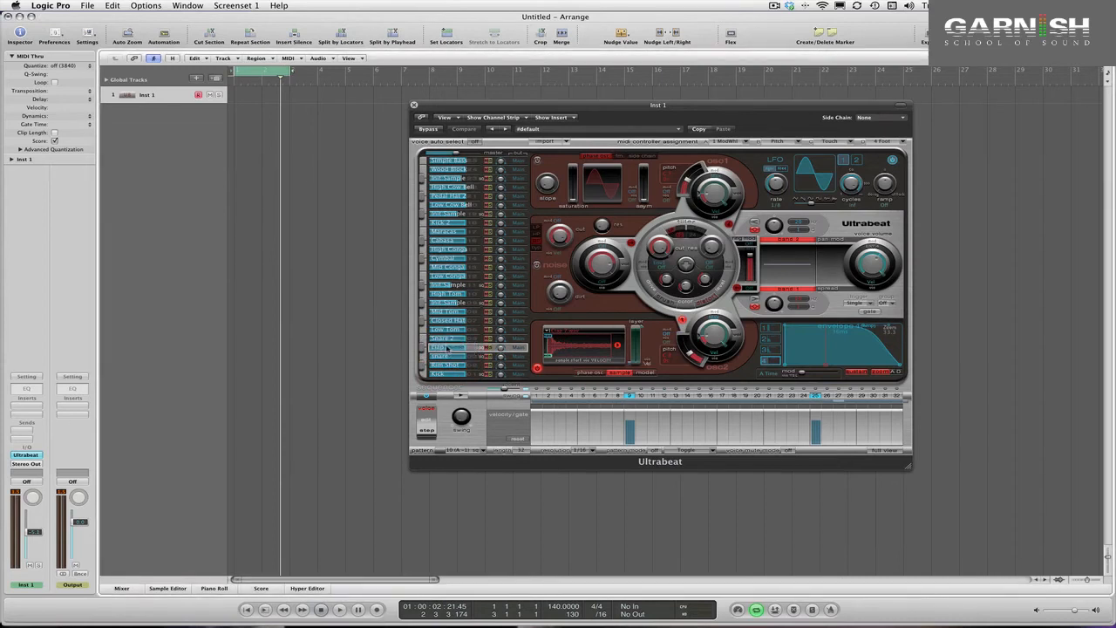
click(445, 303)
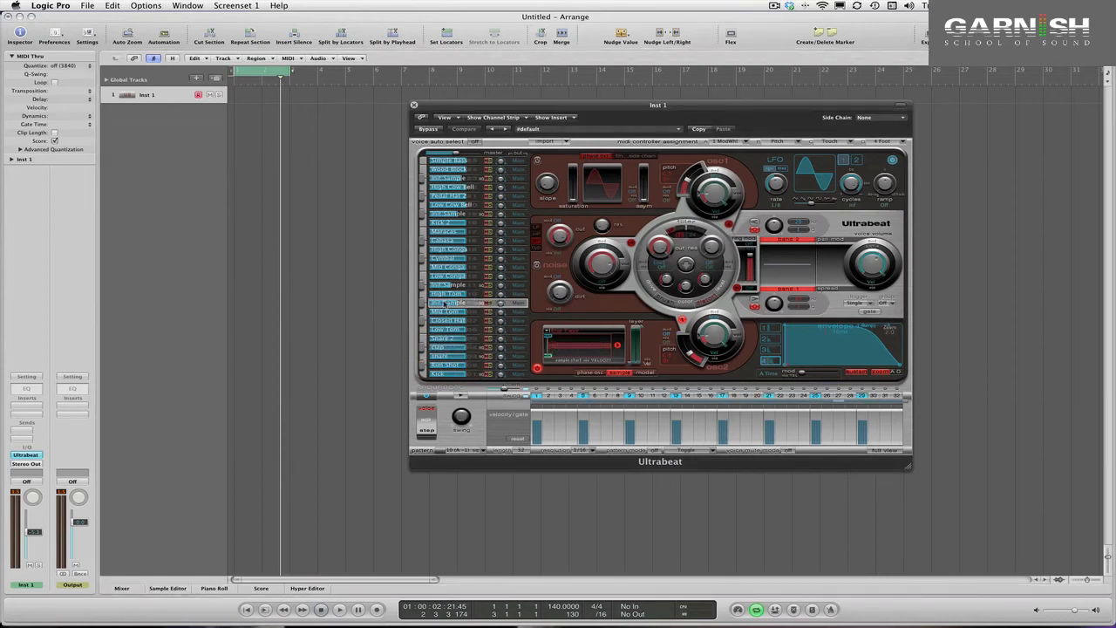
double_click(444, 303)
text(Ride)
key(Return)
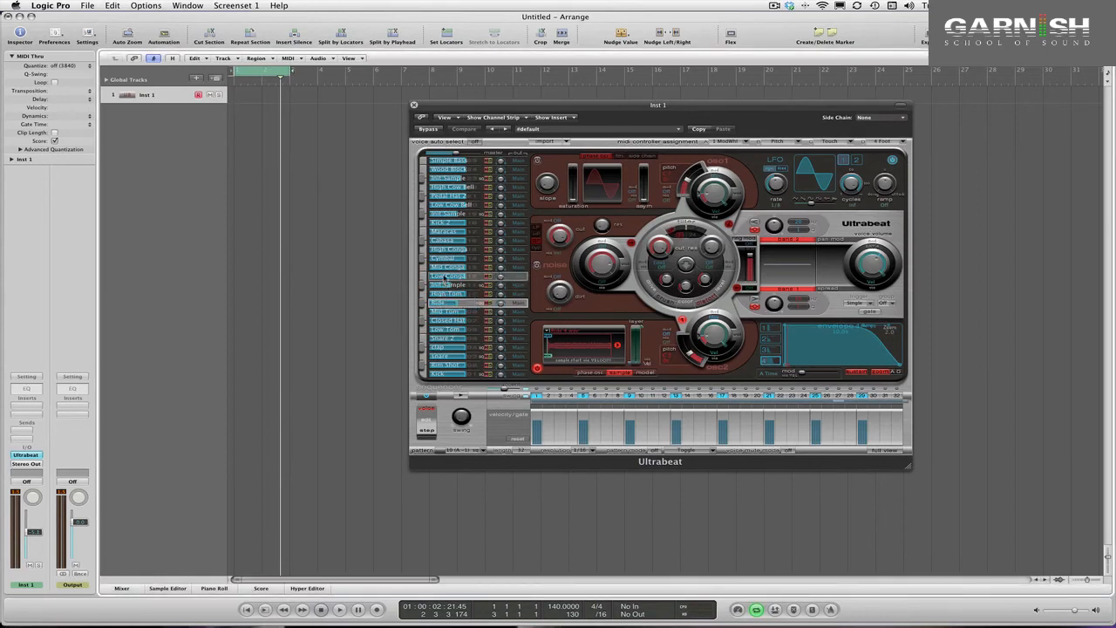
- Rename the open hat sample voice just above High Tom as Open hat 1
double_click(445, 285)
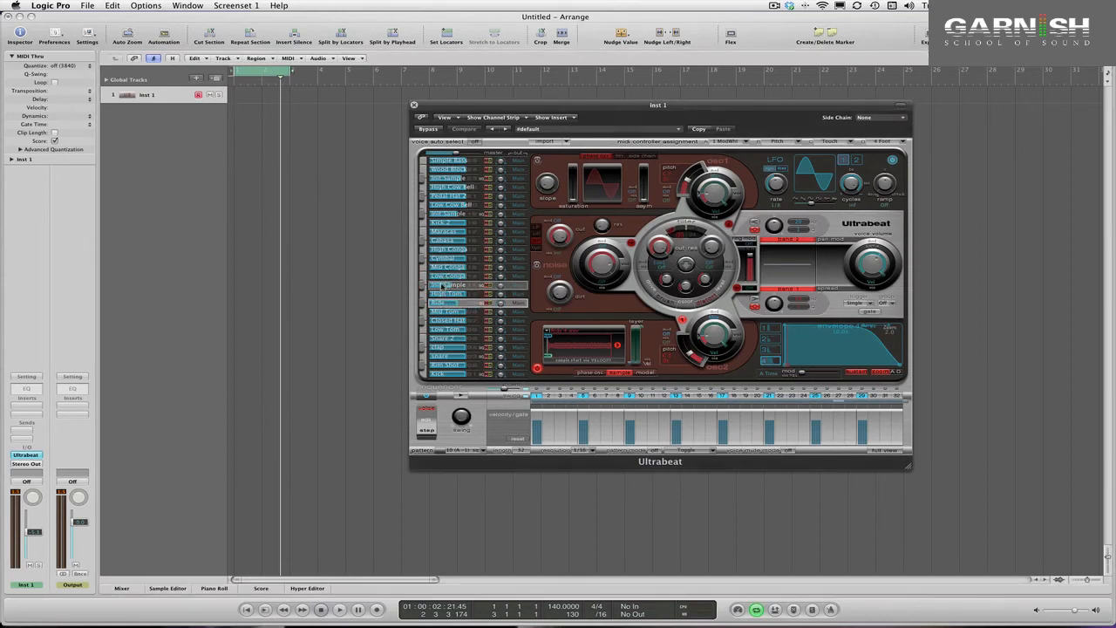
text(C)
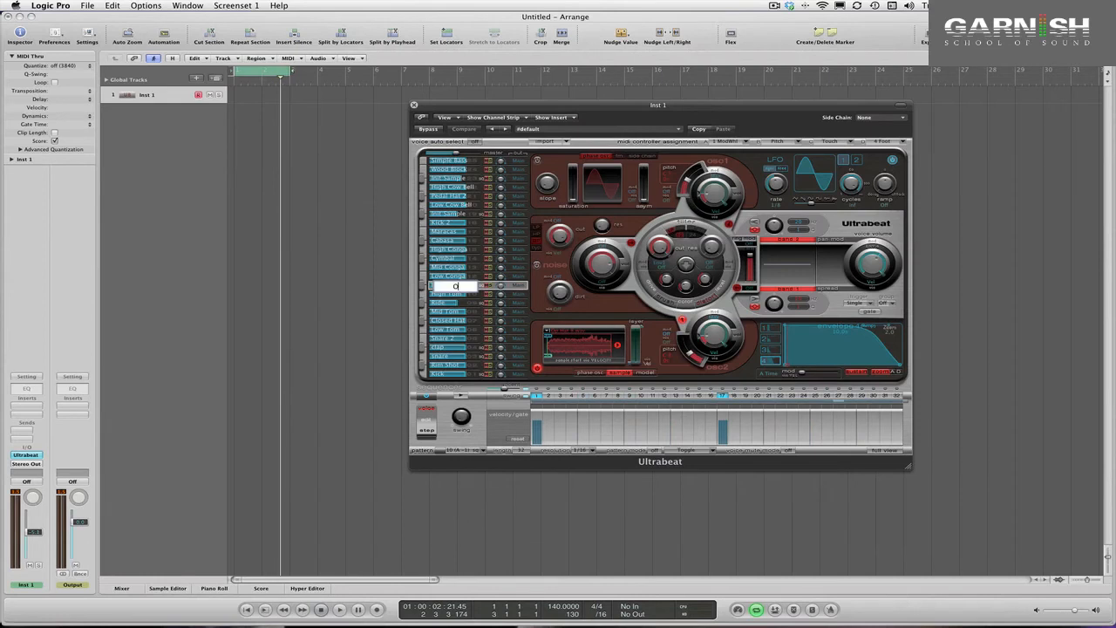
text(pen hat 1)
key(Return)
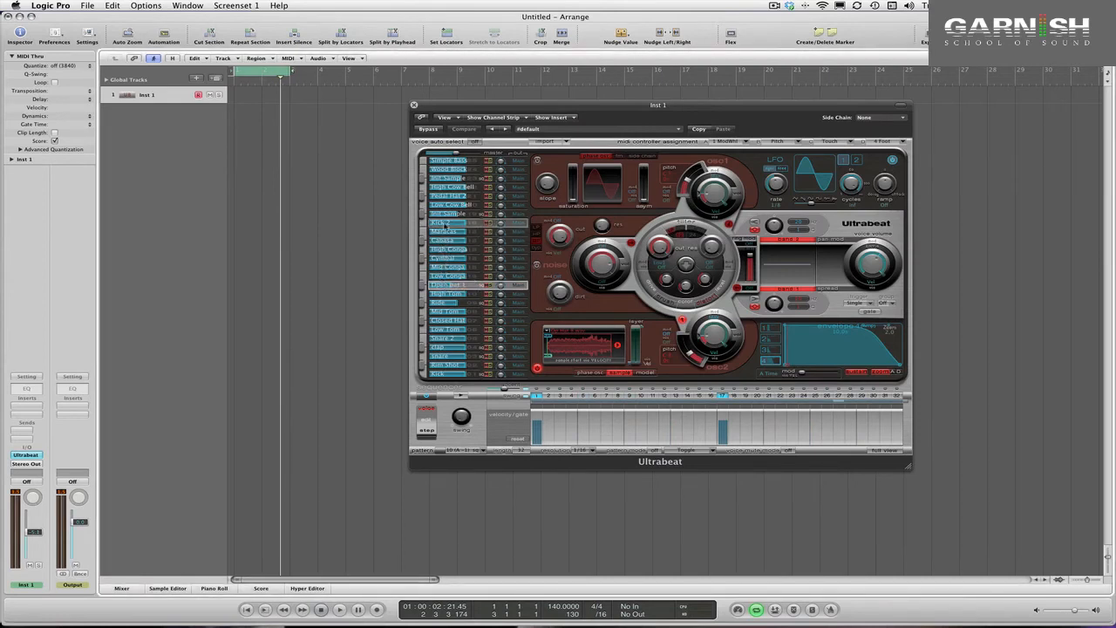
- Rename the closed hat sample voice as Closed hat and the remaining open hat sample voice as Open hat 2
click(445, 214)
double_click(441, 214)
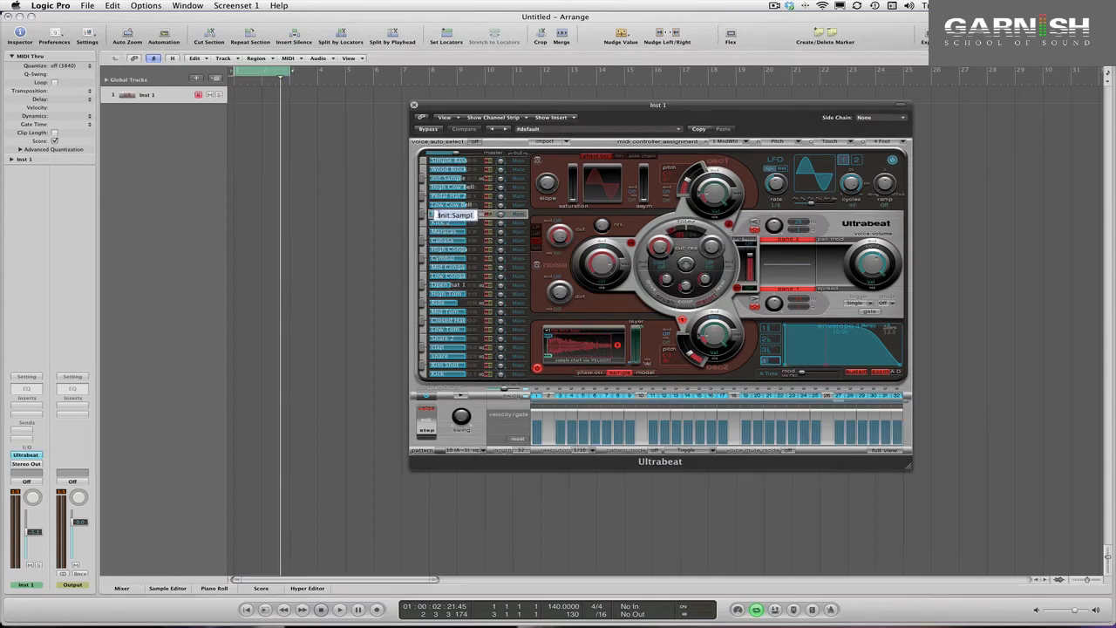
text(Closed hat)
key(Return)
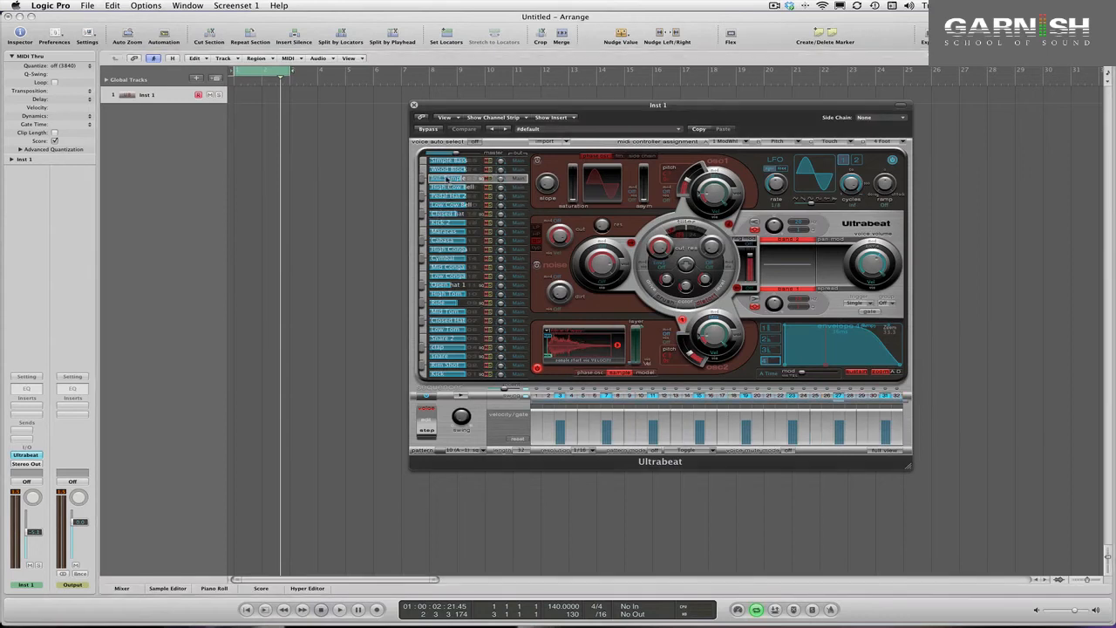
double_click(446, 179)
text(Open hat)
key(Return)
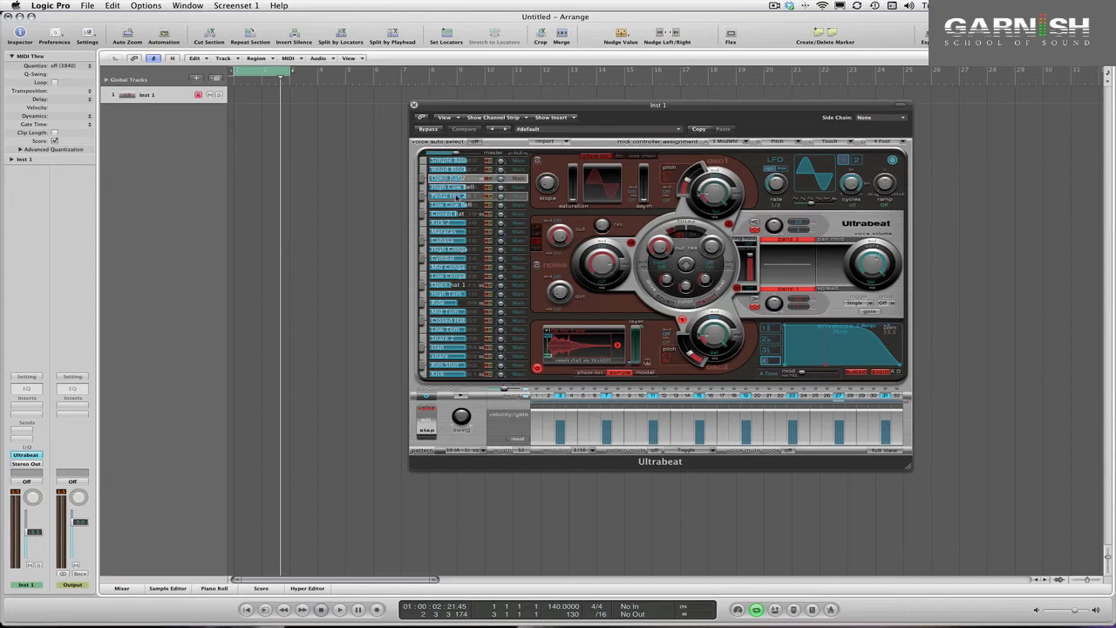
- Show the full step grid for the closed hat voice and vary its step velocities during playback
click(445, 213)
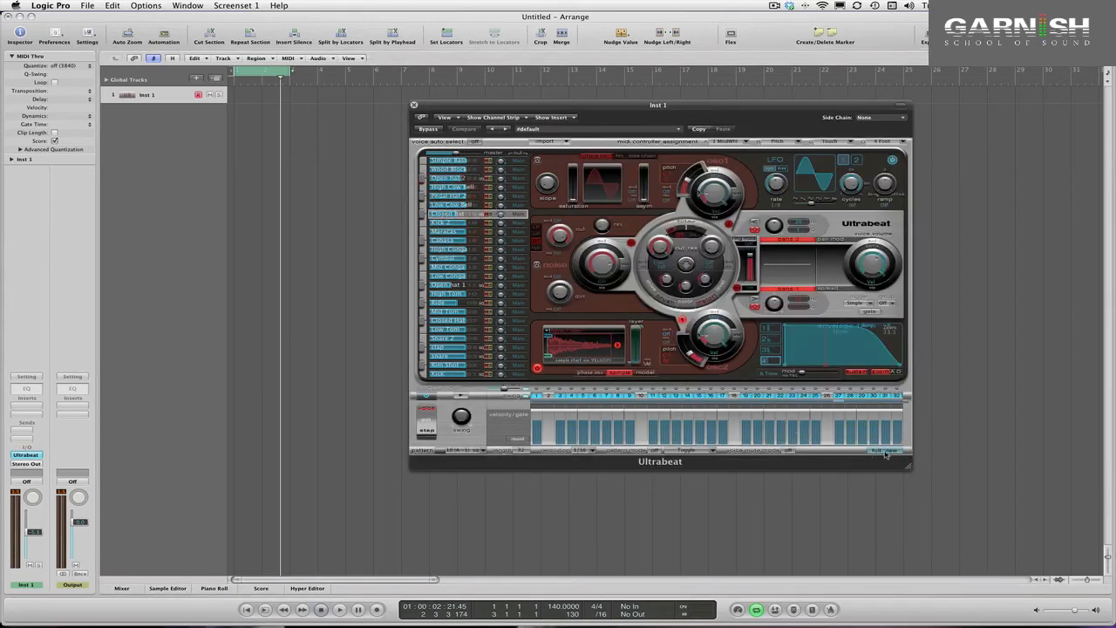
click(885, 451)
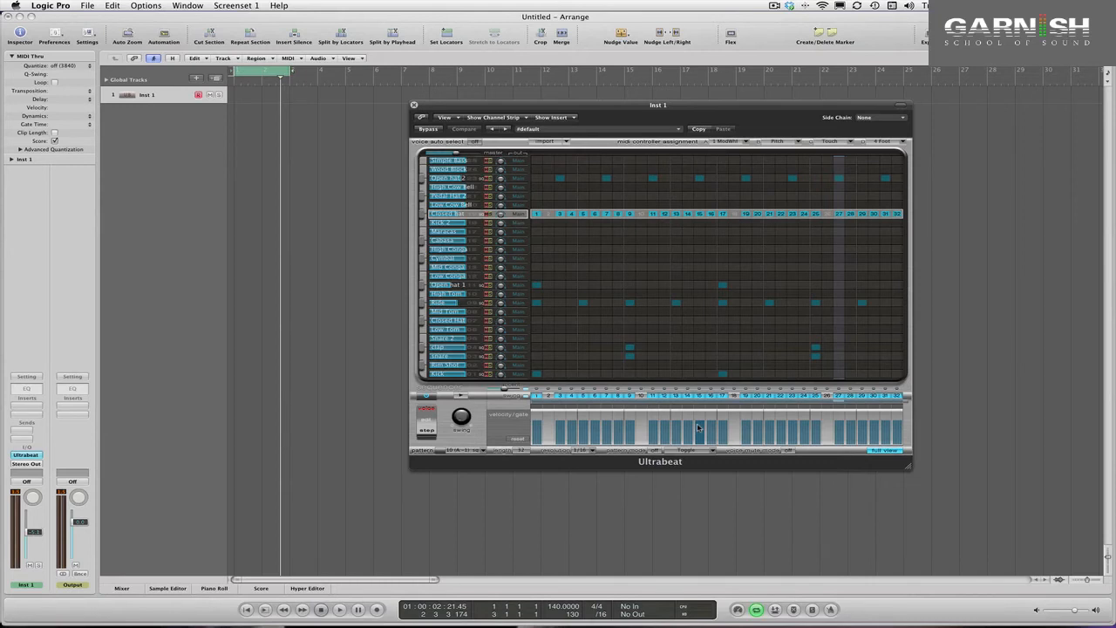
key(space)
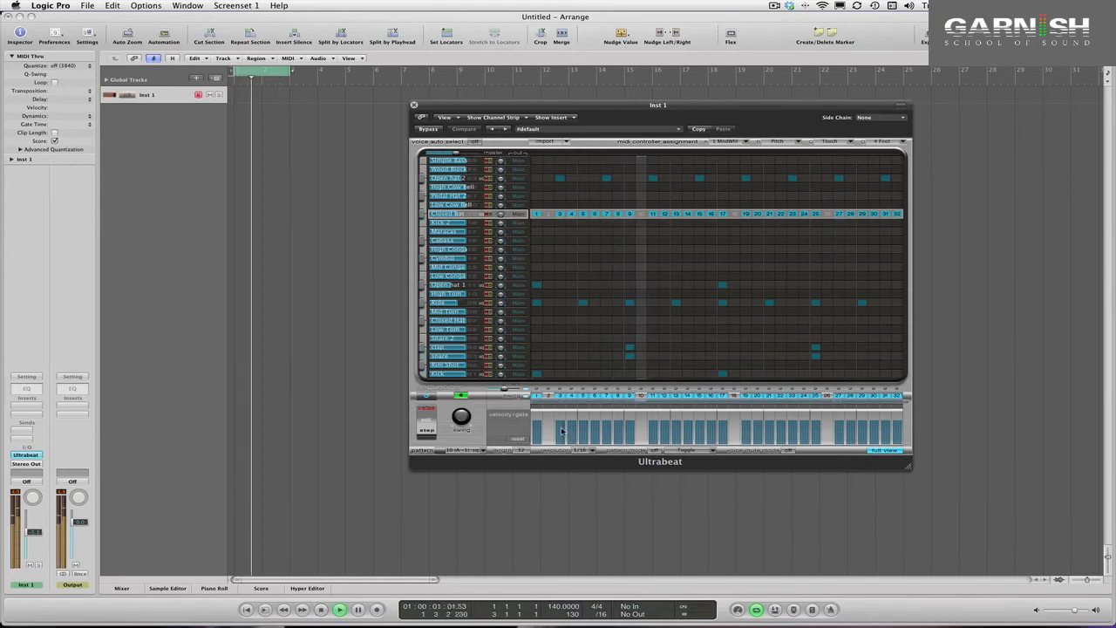
mouse_move(561, 430)
mouse_down()
mouse_move(604, 437)
mouse_move(559, 434)
mouse_move(577, 423)
mouse_up()
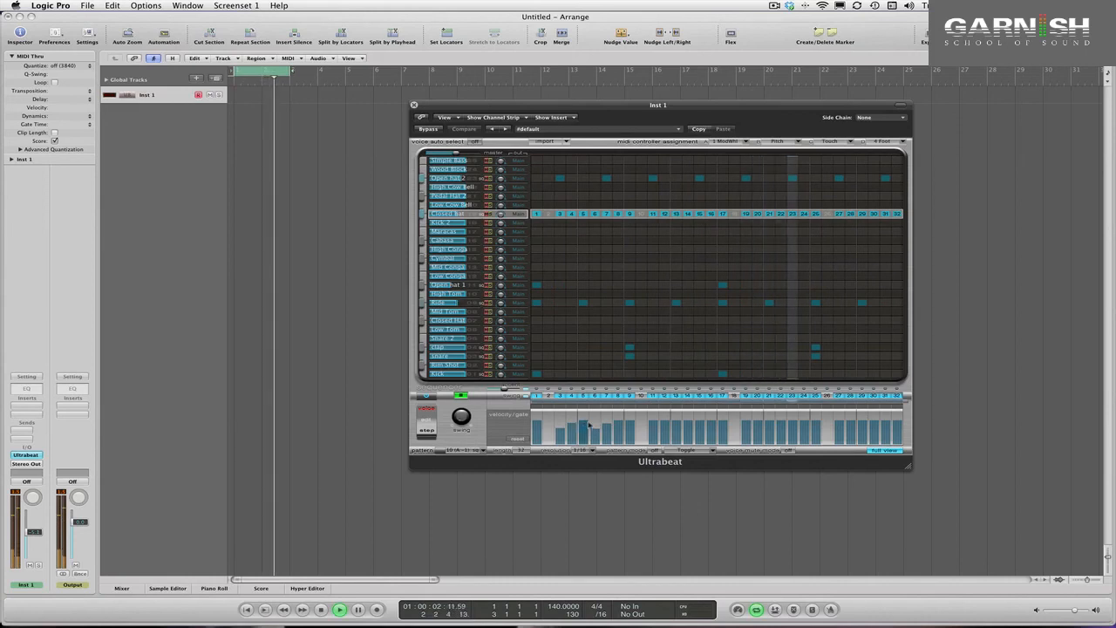
drag(666, 427, 693, 431)
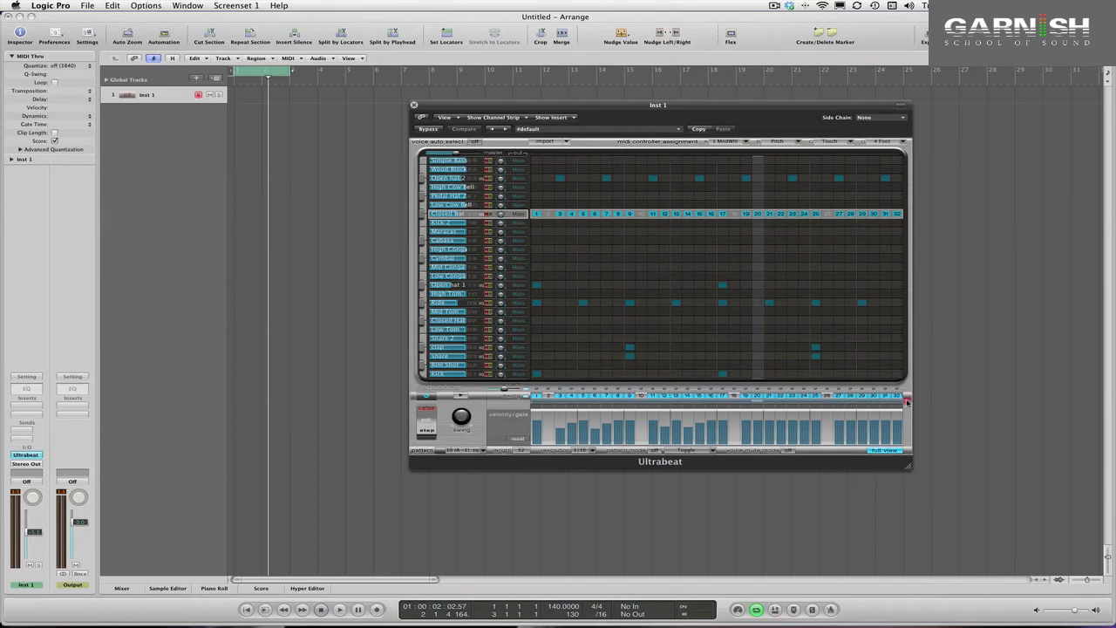
- Shorten the pattern to 16 steps and raise the closed hat's velocity on step 16 during playback
drag(907, 400, 721, 403)
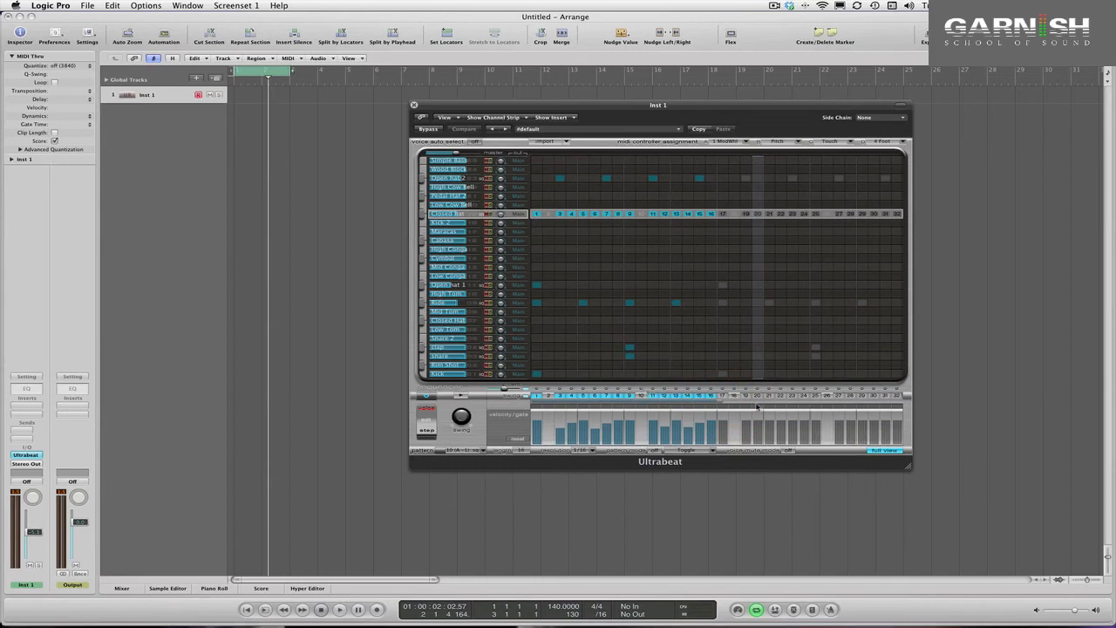
key(space)
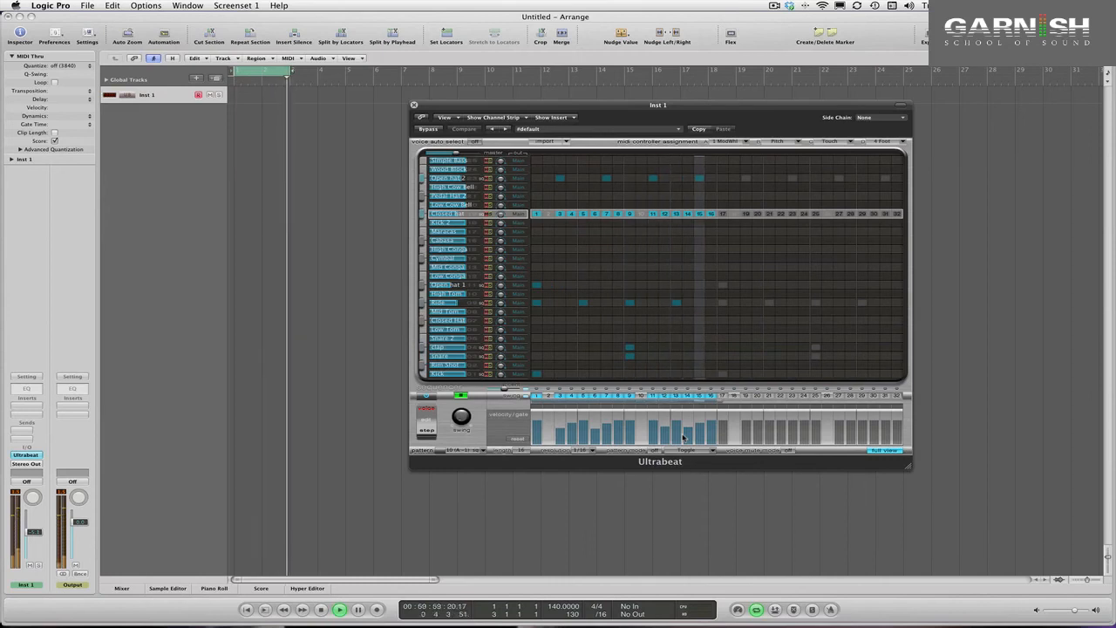
mouse_move(687, 437)
mouse_down()
mouse_move(675, 434)
mouse_move(713, 425)
mouse_up()
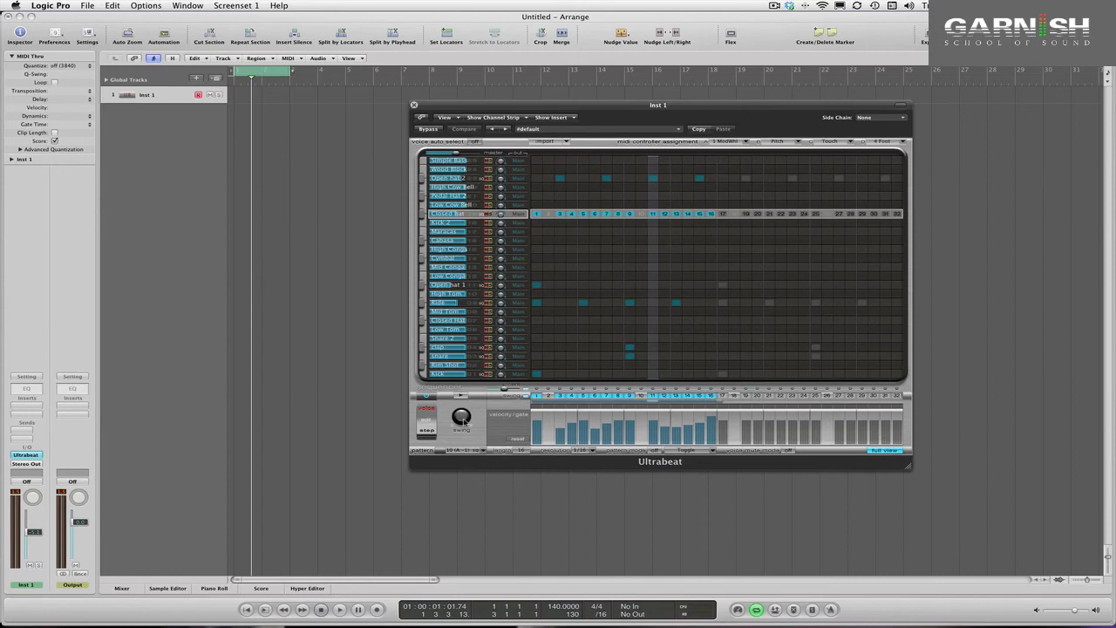
- Adjust the pattern's swing amount while auditioning playback
key(space)
mouse_move(464, 422)
mouse_down()
mouse_move(462, 384)
mouse_move(465, 406)
mouse_up()
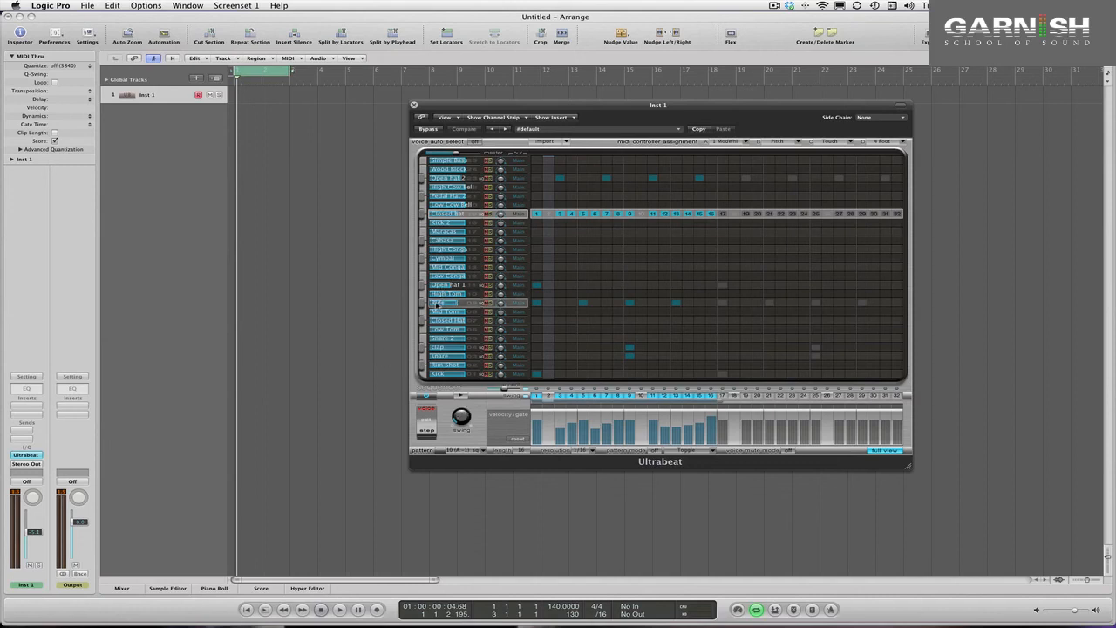
- Return the Ride voice to the synthesizer view and reshape the attack of its envelope 4 during playback
click(448, 303)
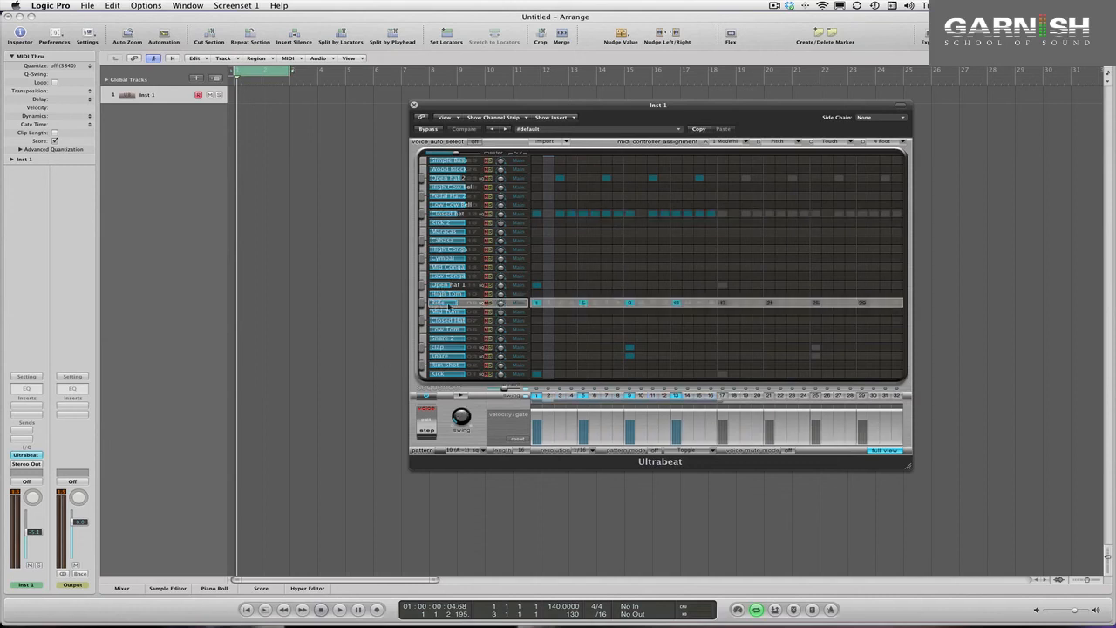
click(885, 451)
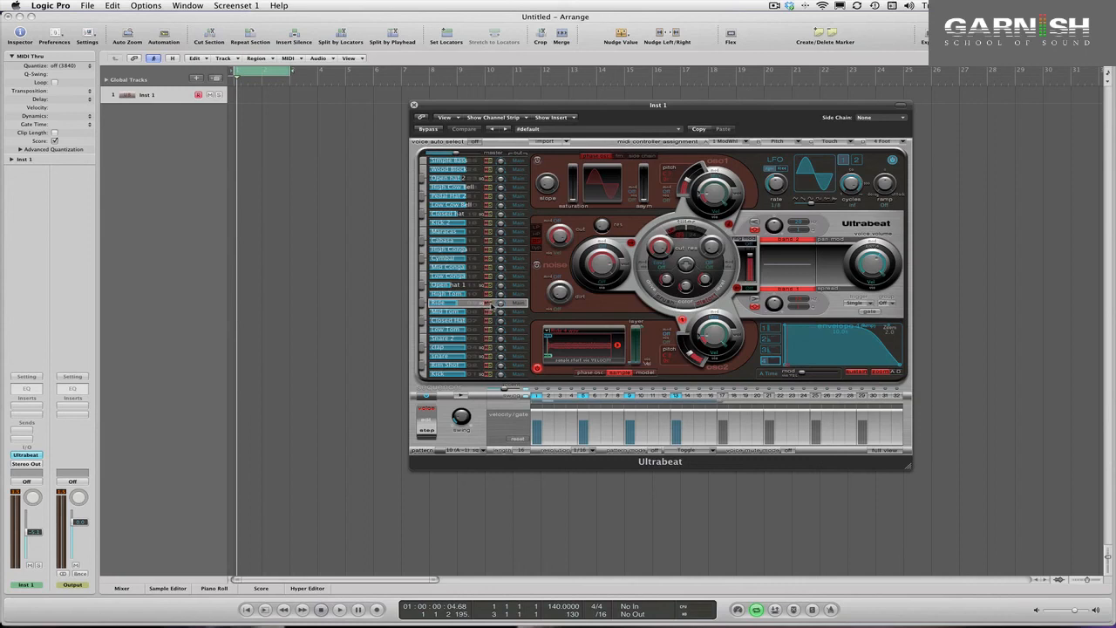
key(space)
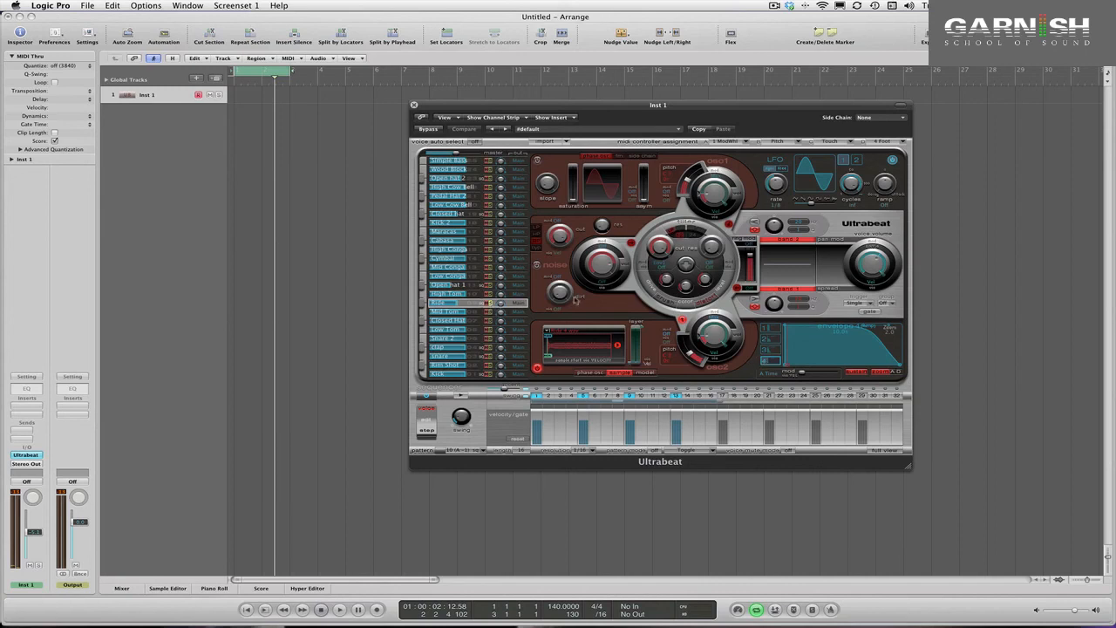
key(space)
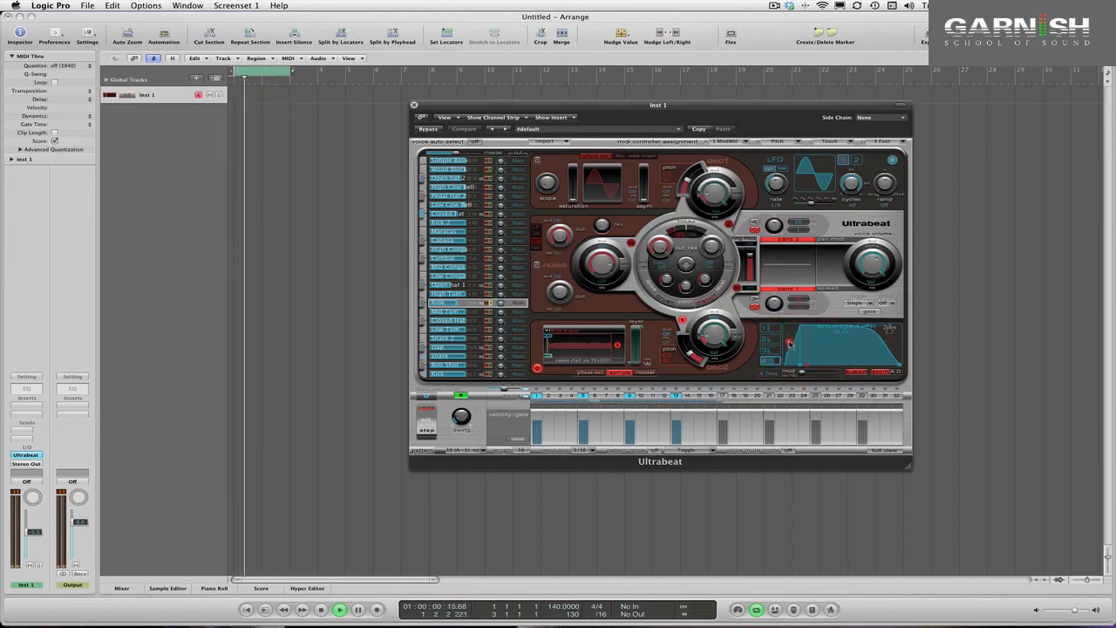
click(791, 342)
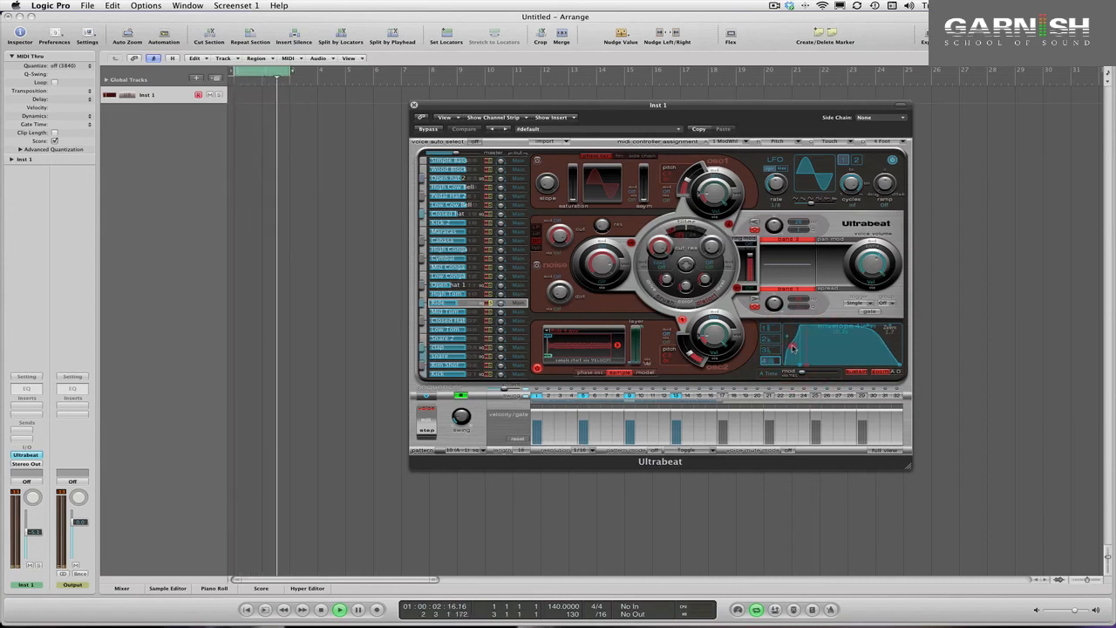
click(791, 337)
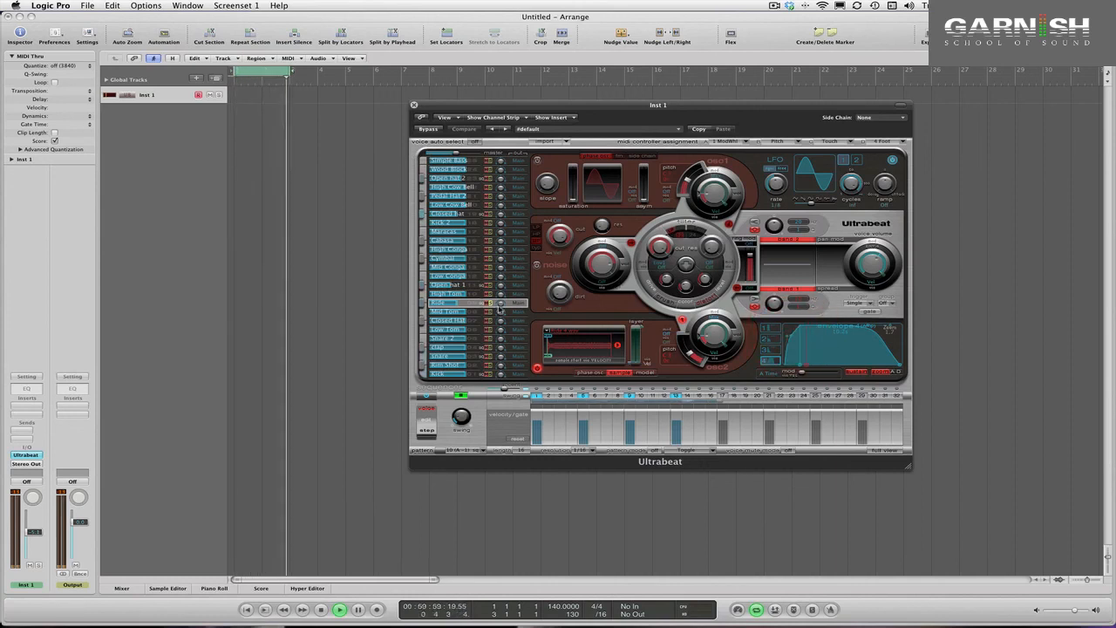
- Play the pattern and refine the ride's envelope 4, setting the attack time to about 140 ms
key(space)
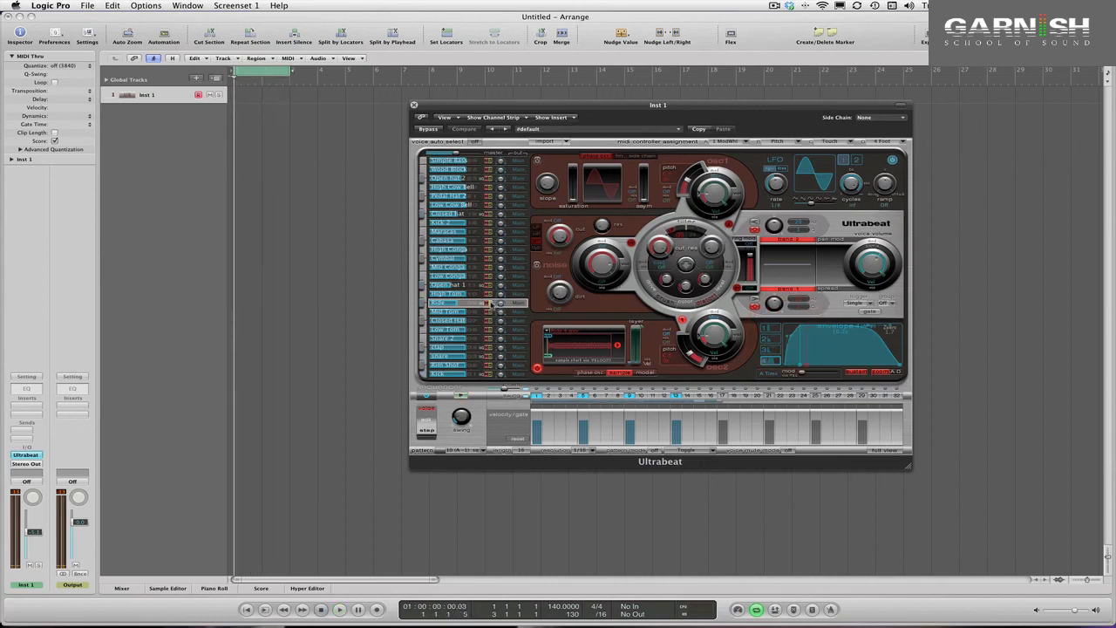
key(space)
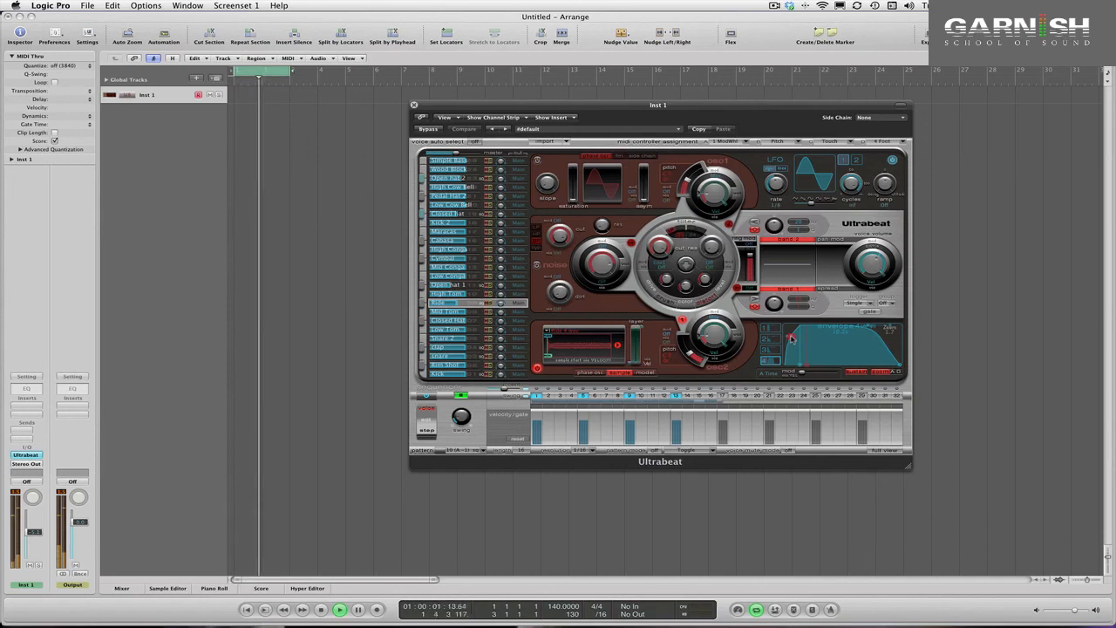
drag(791, 338, 797, 368)
mouse_move(800, 368)
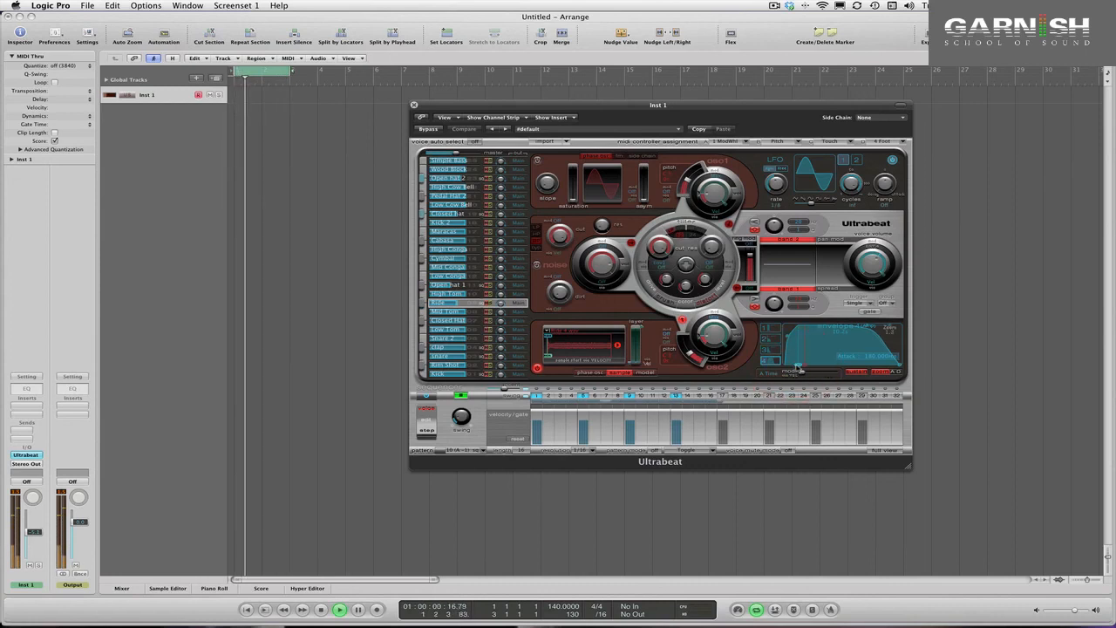
key(space)
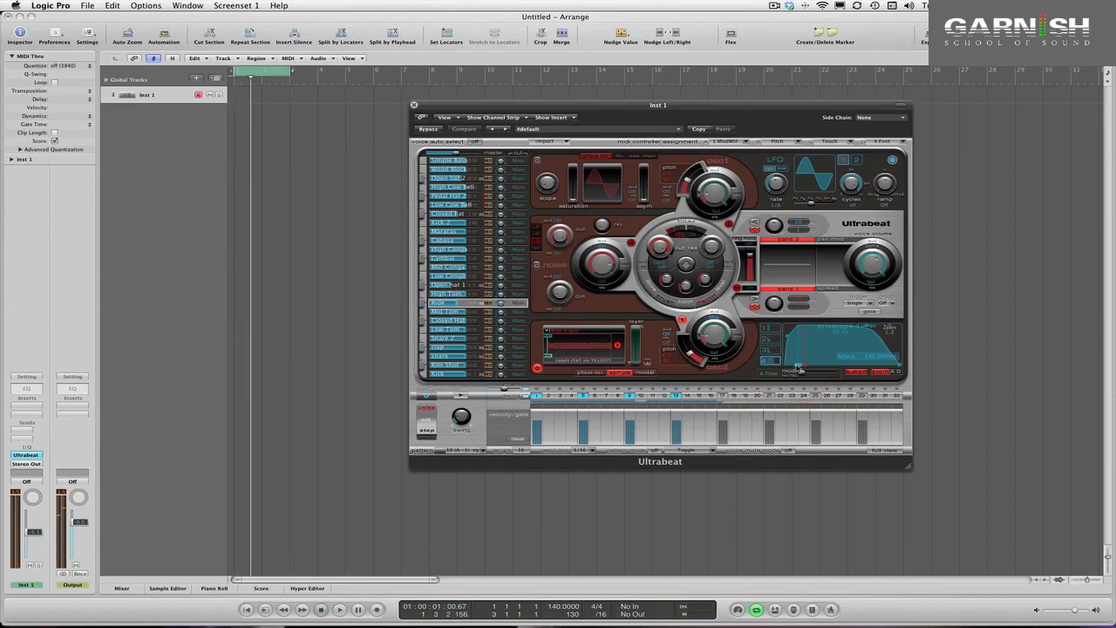